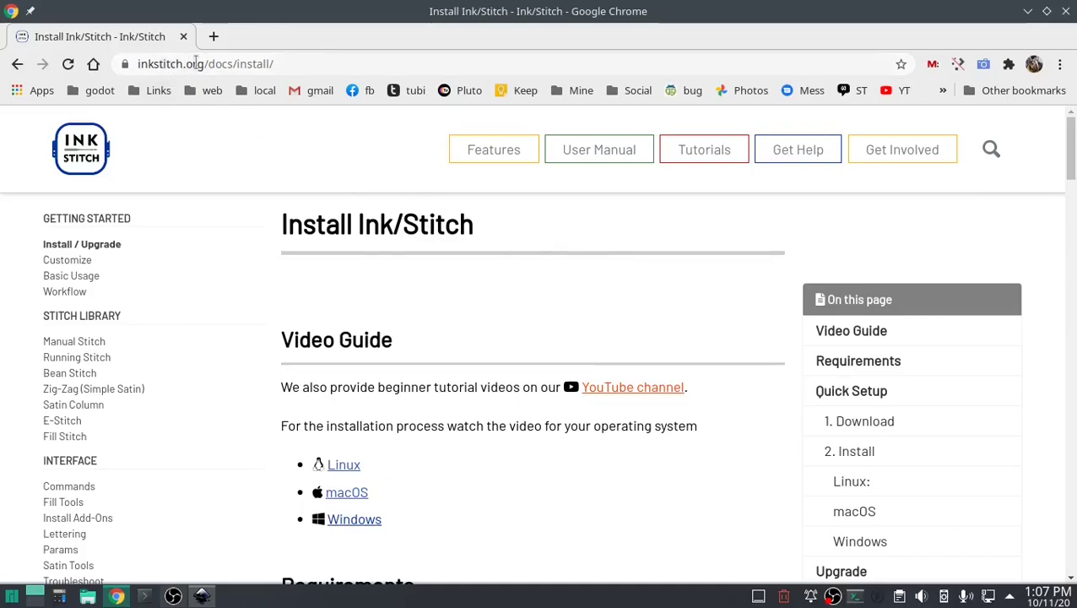
Step: Scroll the Install page down to the Requirements section, which calls for Inkscape 0.92.2 or higher
scroll(673, 310, "down", 4)
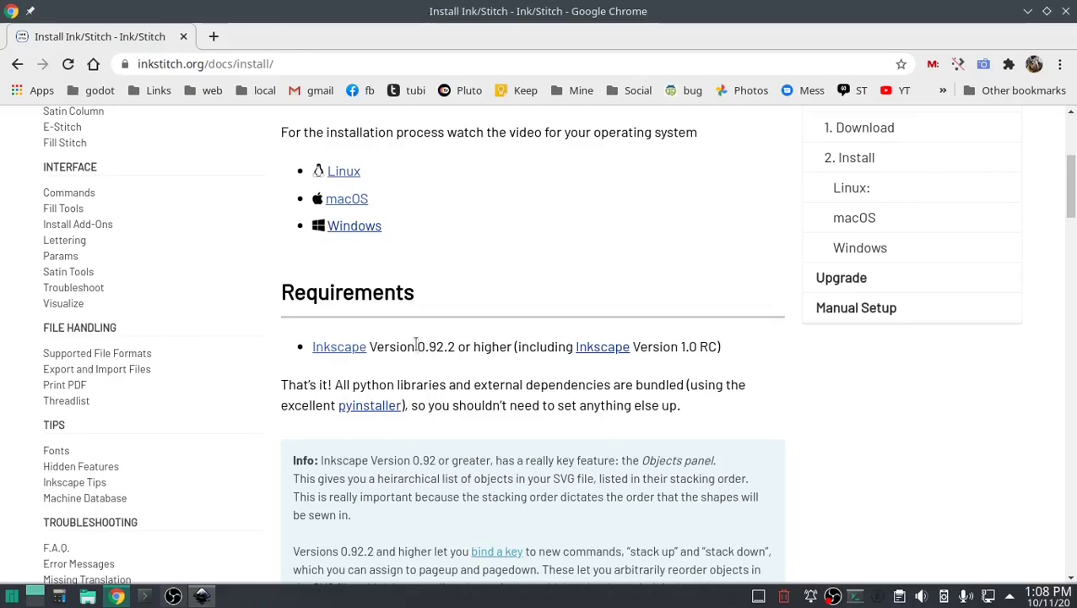
left_click_drag(417, 346, 455, 346)
left_click(844, 412)
Step: Open the User extensions folder from Inkscape's Preferences > System in the file manager
left_click(201, 596)
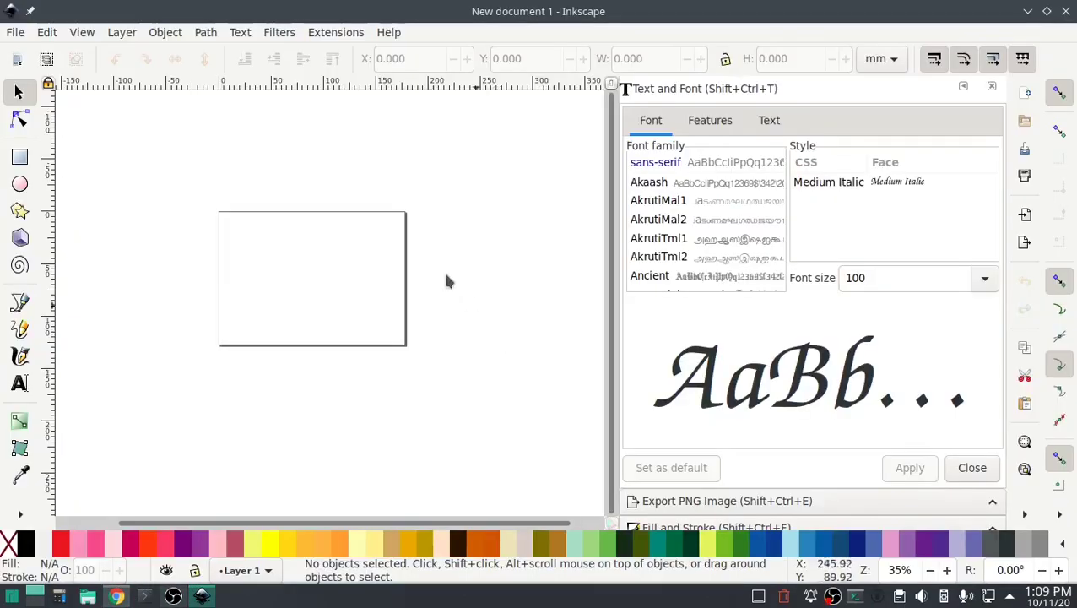
left_click(47, 32)
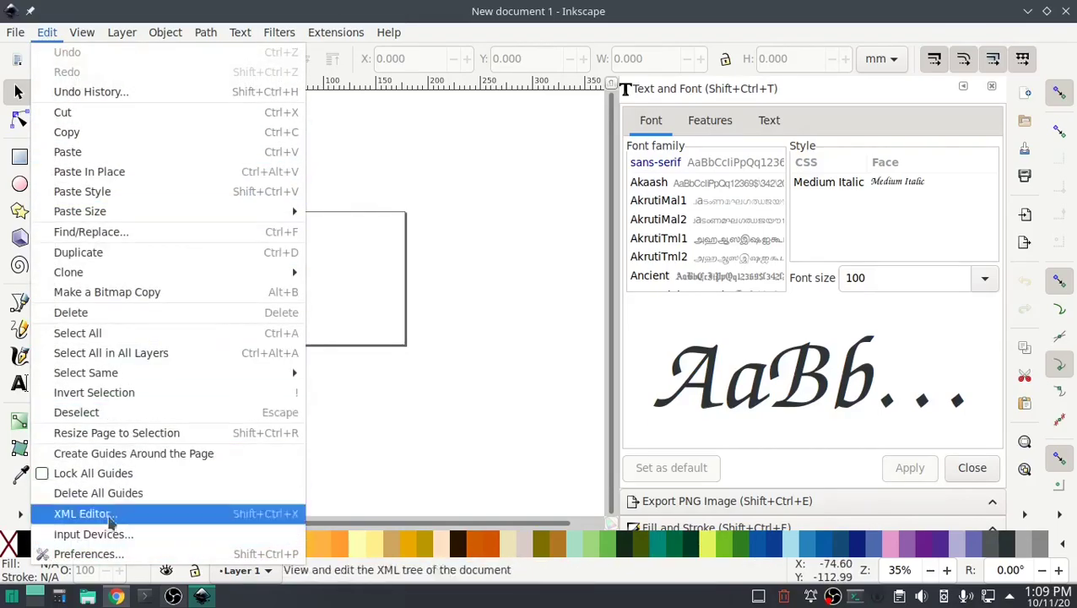
left_click(102, 554)
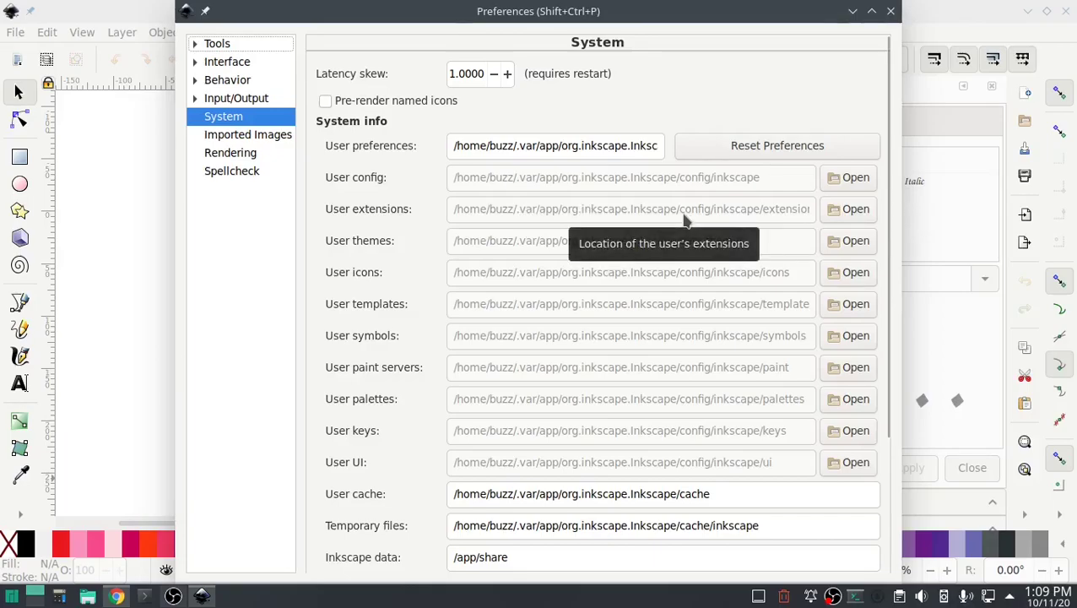
left_click(851, 211)
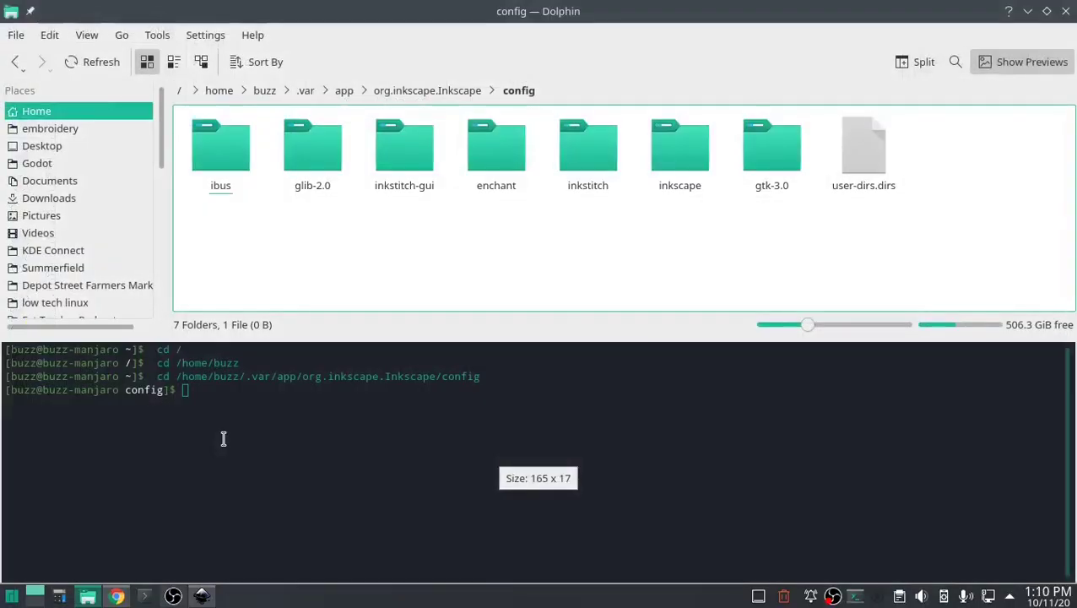
Step: In Dolphin, navigate from home into .var/app/org.inkscape.Inkscape/config
left_click(267, 92)
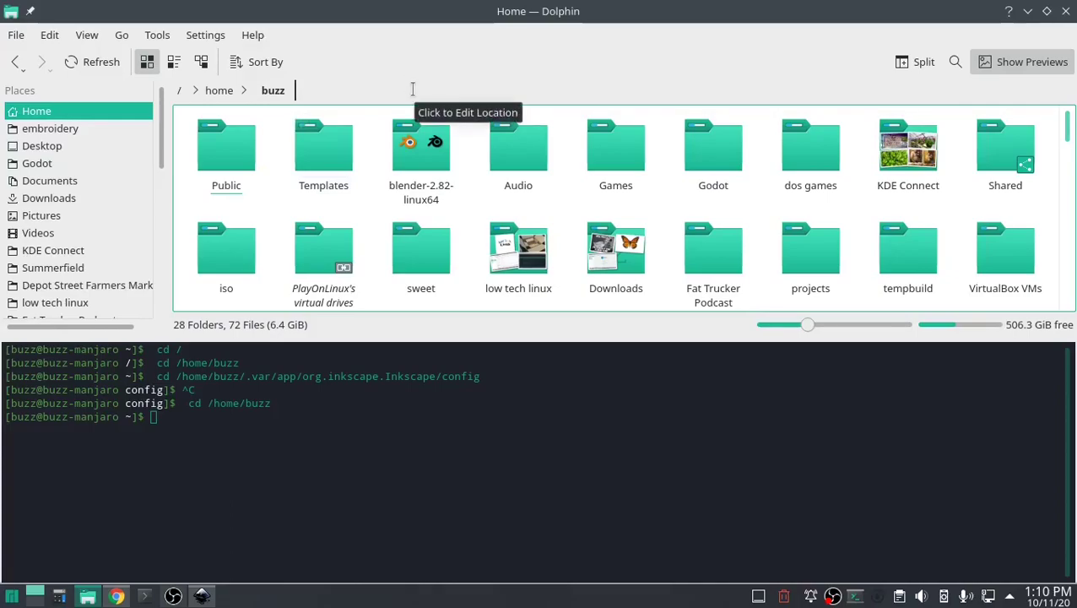
left_click(366, 90)
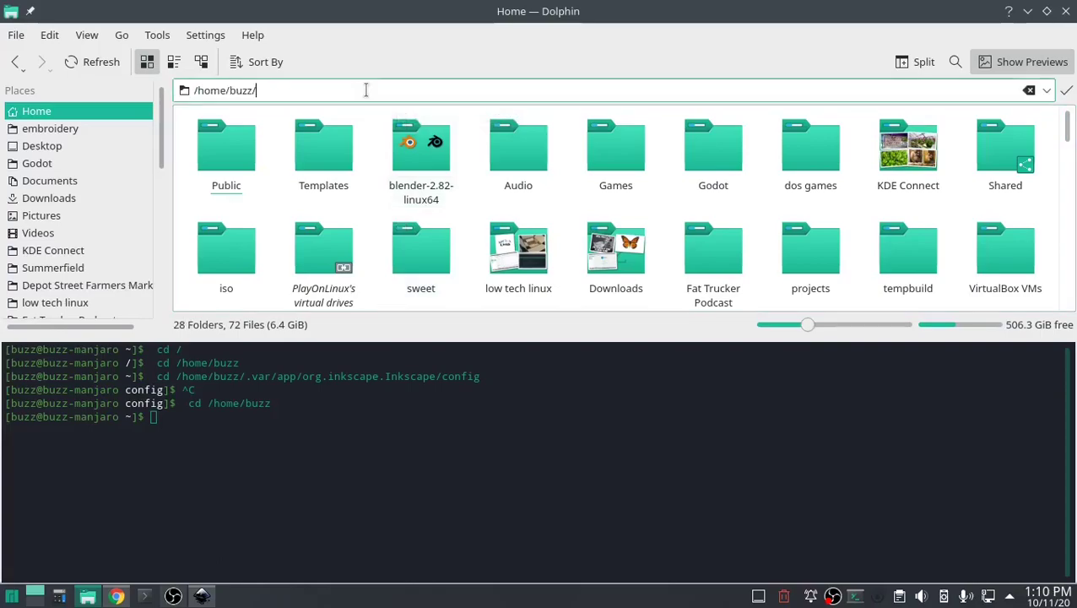
type(".var")
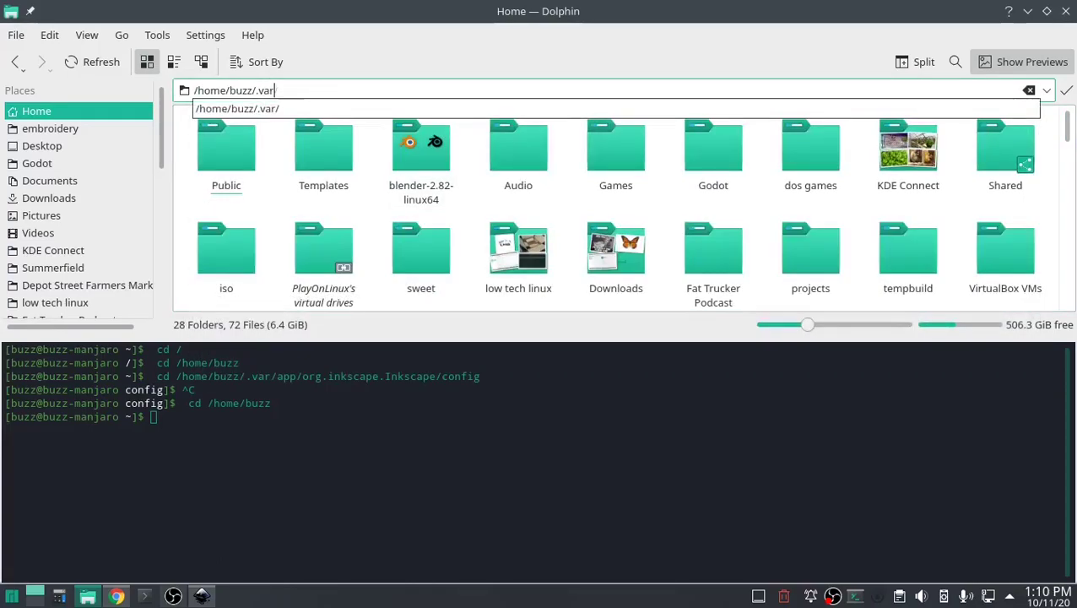
key("Return")
left_click(245, 156)
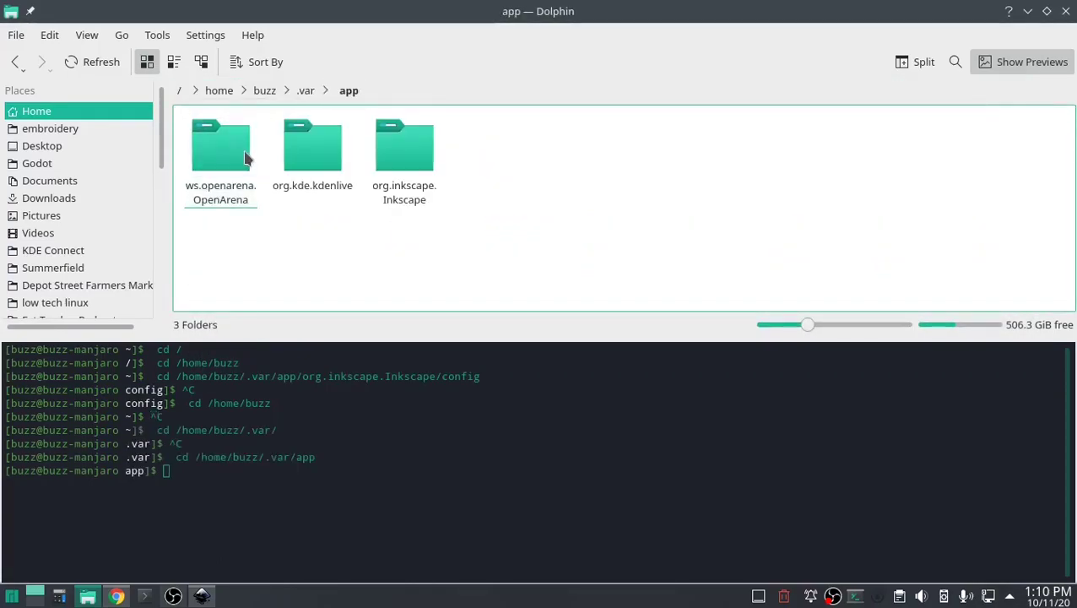
left_click(426, 169)
left_click(240, 159)
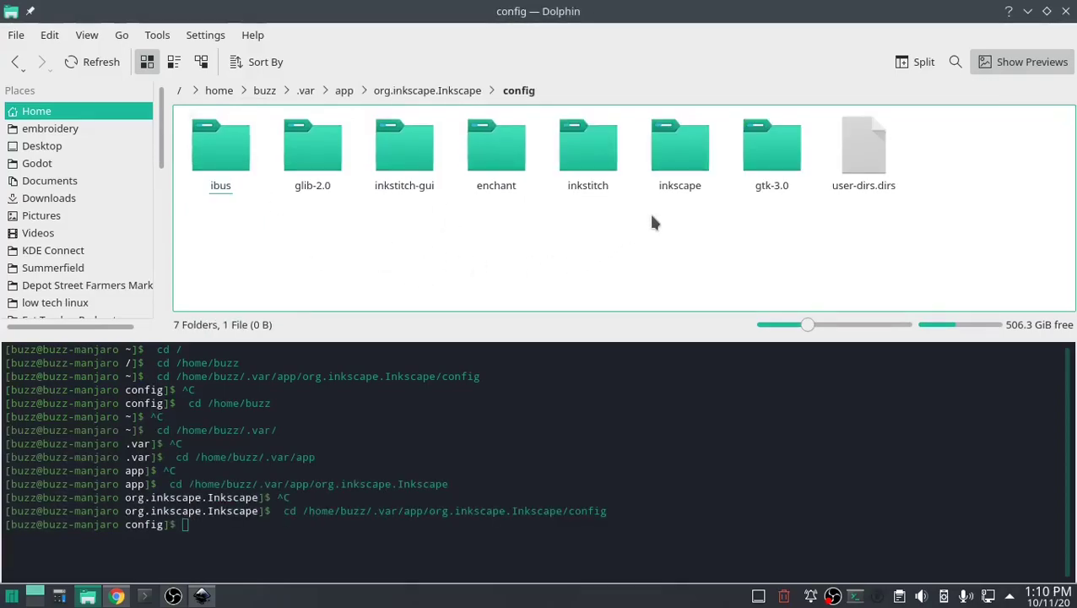
Step: Open inkscape/extensions to confirm the inkstitch files, then close Dolphin
left_click(201, 596)
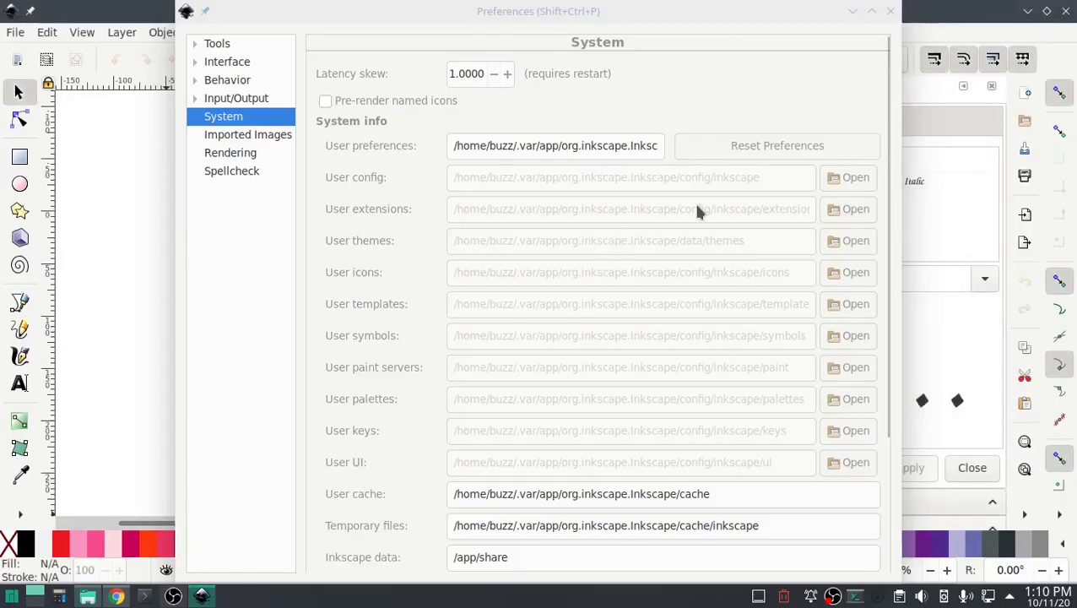
left_click(203, 596)
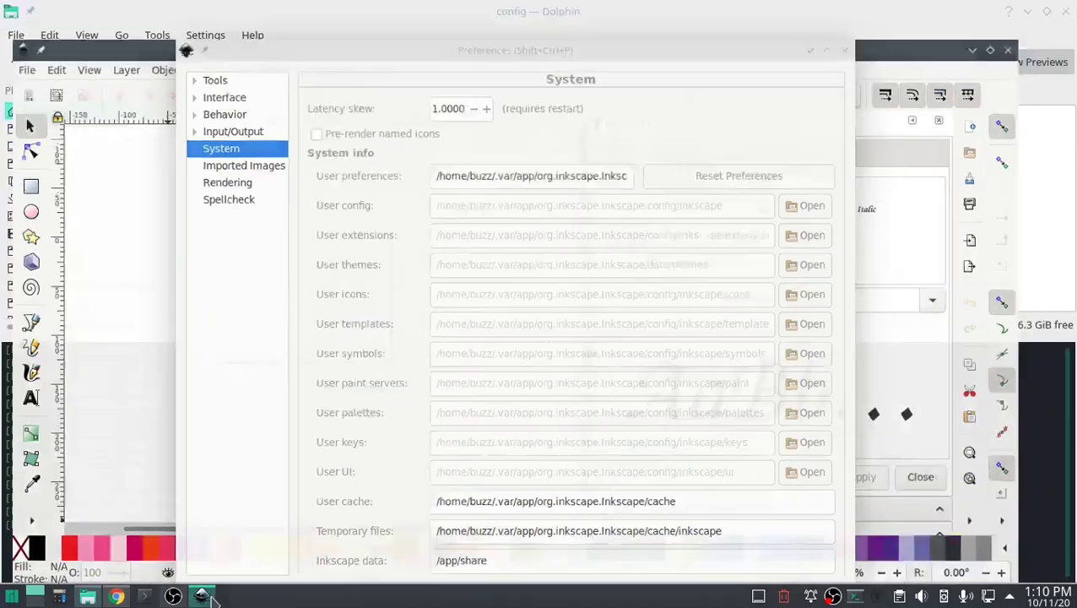
left_click(681, 161)
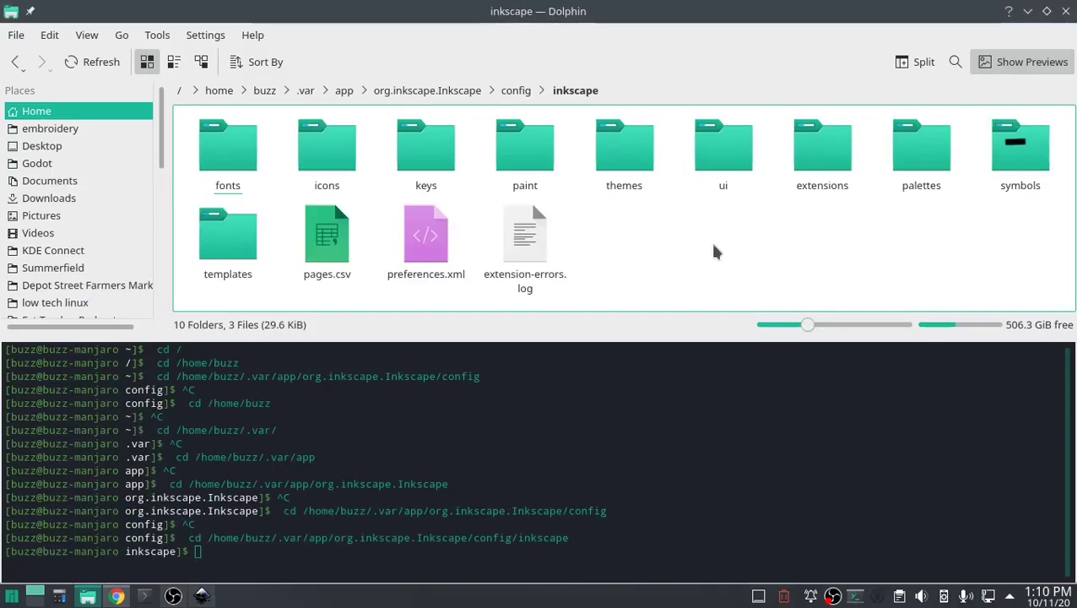
left_click(815, 173)
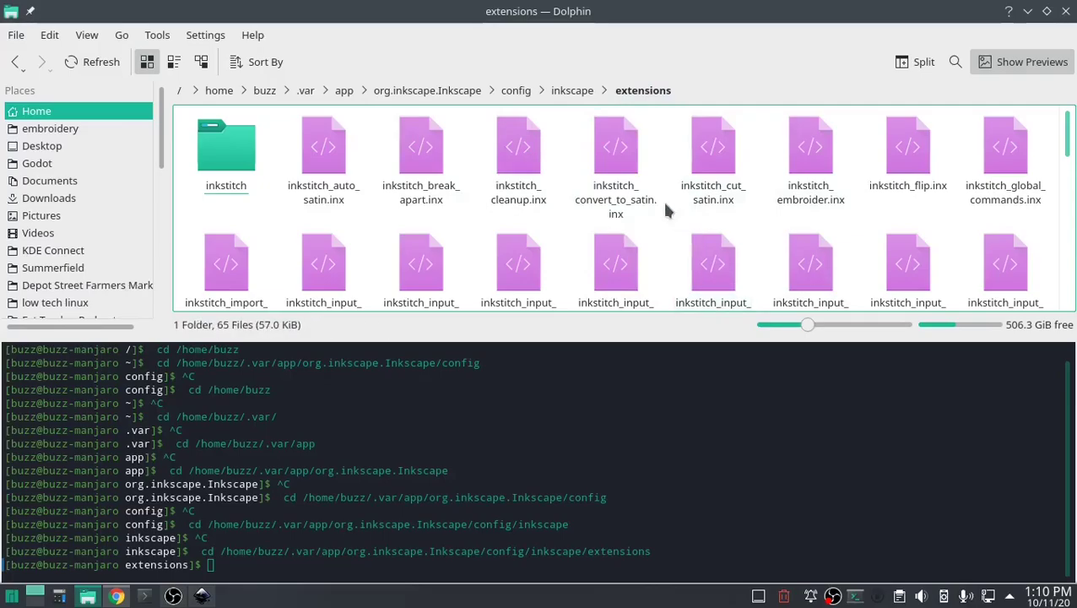
left_click(1065, 12)
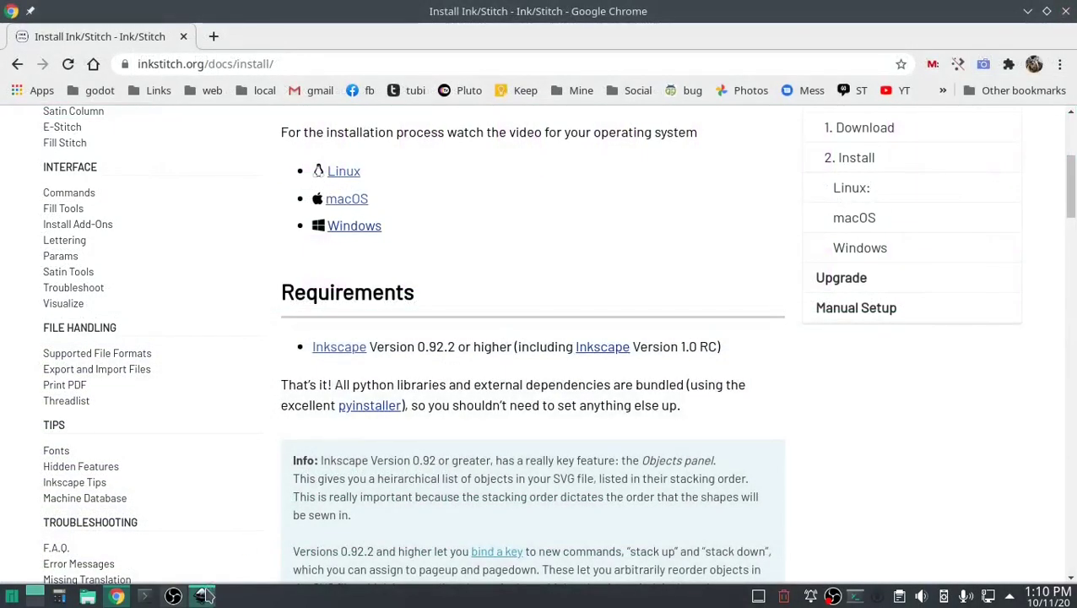
Step: Close Inkscape's Preferences and check that the Extensions > Ink/Stitch submenu is present
left_click(201, 596)
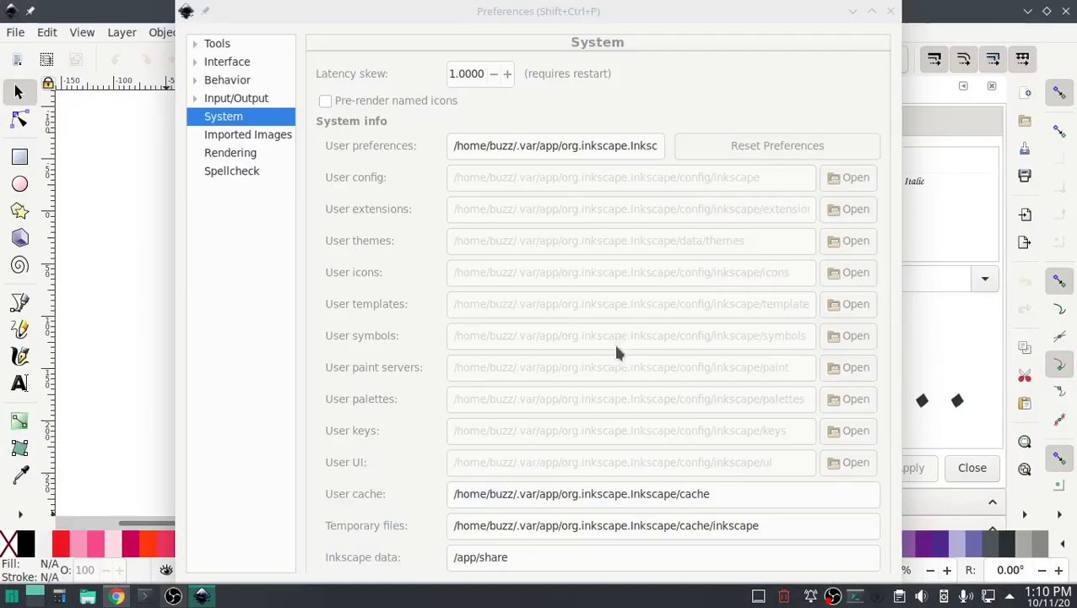
left_click(891, 12)
left_click(335, 32)
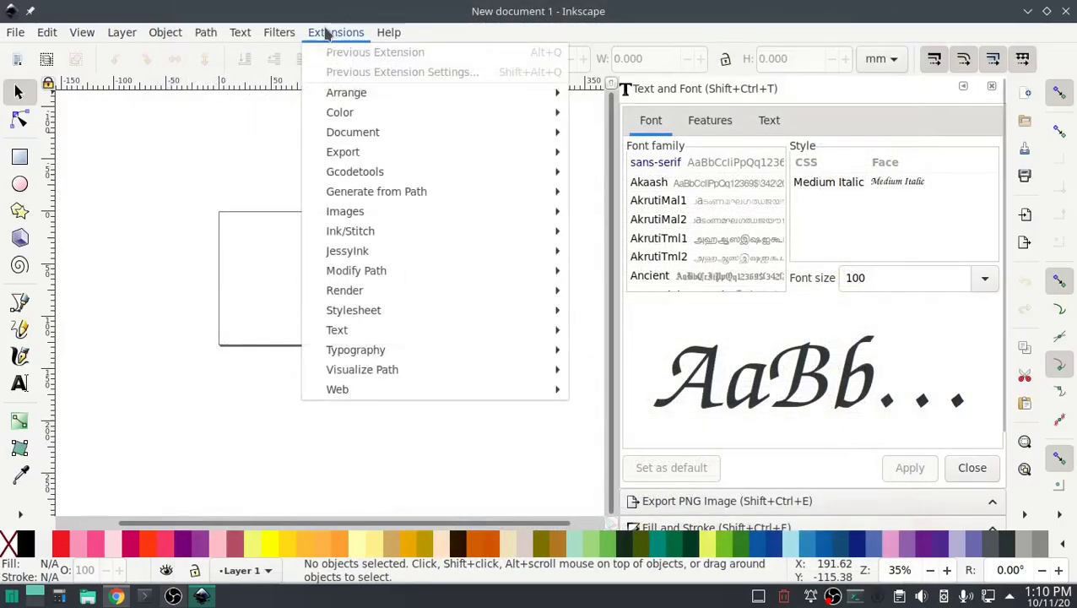
mouse_move(368, 233)
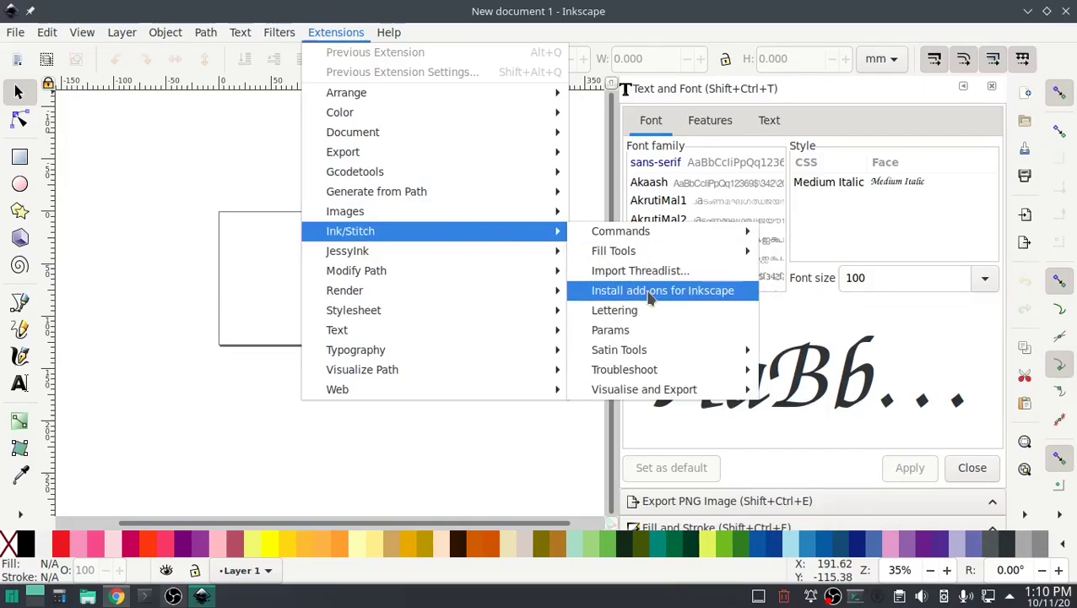
left_click(570, 435)
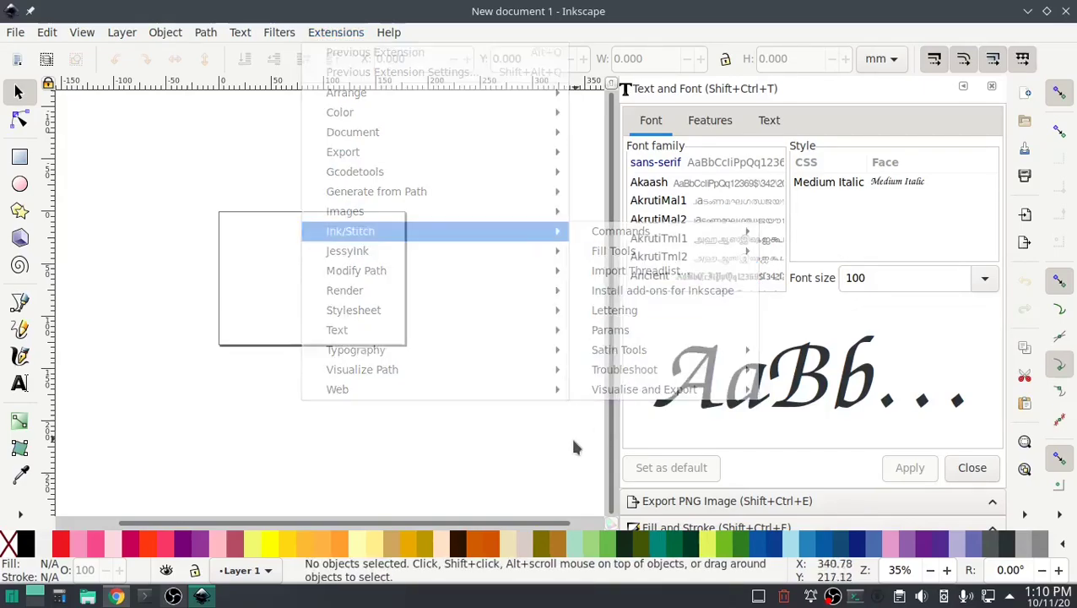
Step: Switch the swatch bar's palette to Ink/Stitch: Brother Embroidery
left_click(1066, 545)
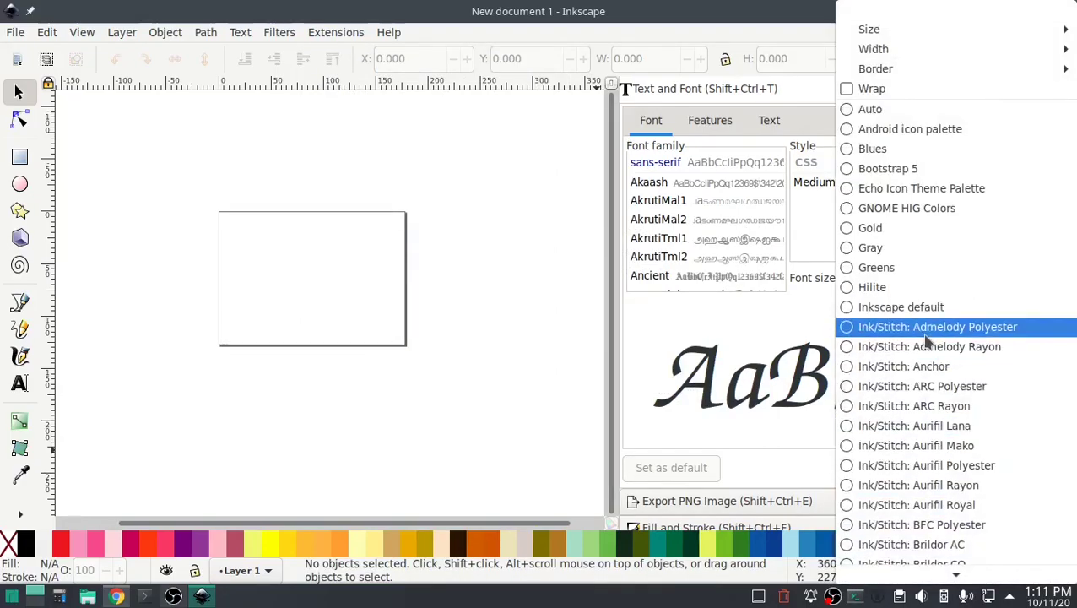
scroll(924, 342, "down", 5)
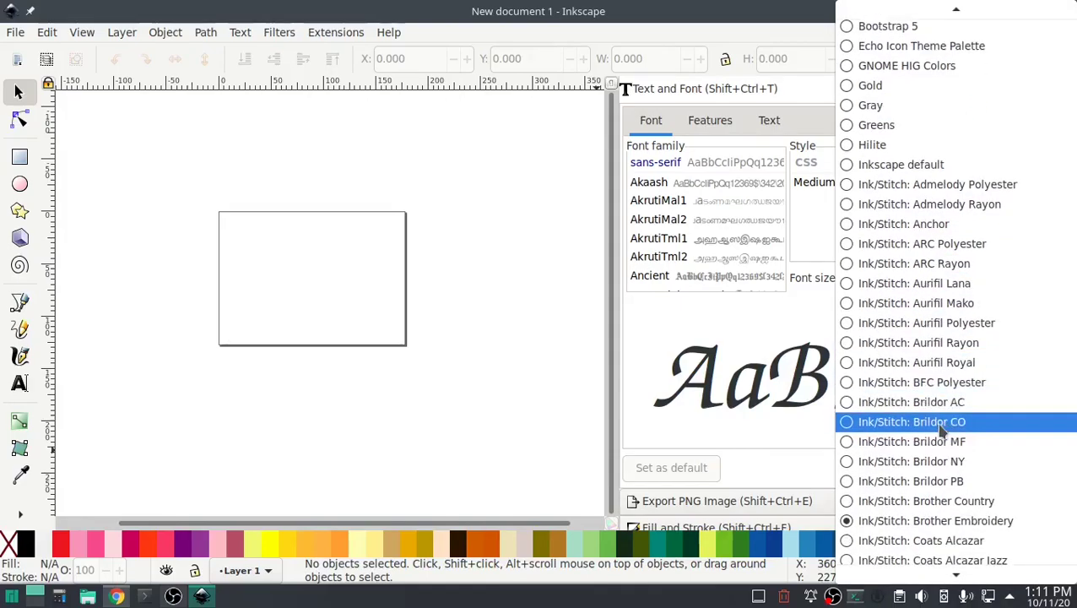
scroll(943, 431, "down", 2)
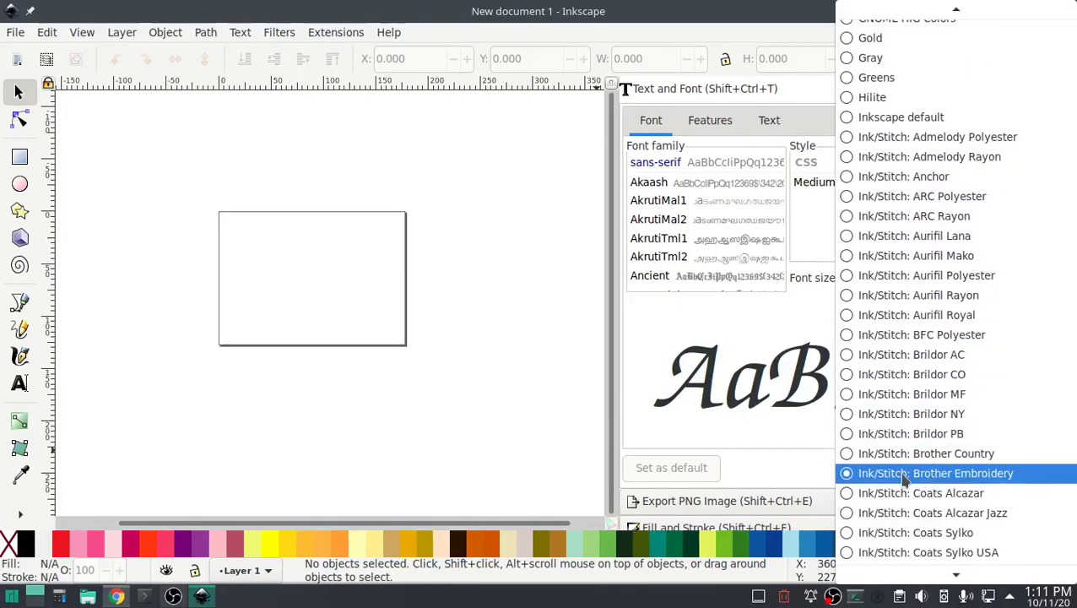
left_click(517, 445)
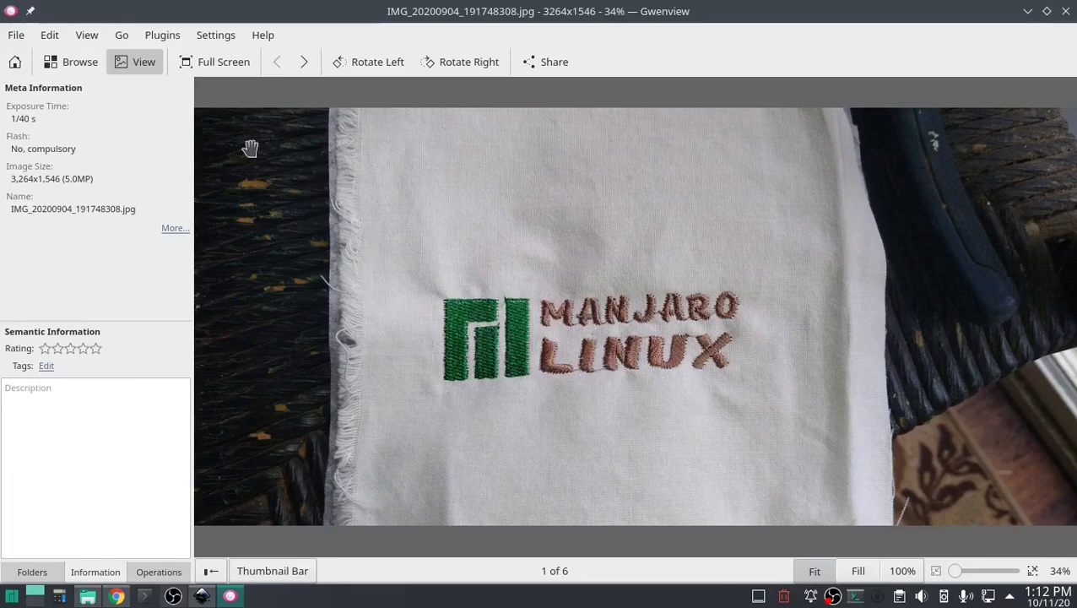
Step: Page through the embroidery photos from image 1 to 6, ending on the Christmas-tree one
left_click(306, 62)
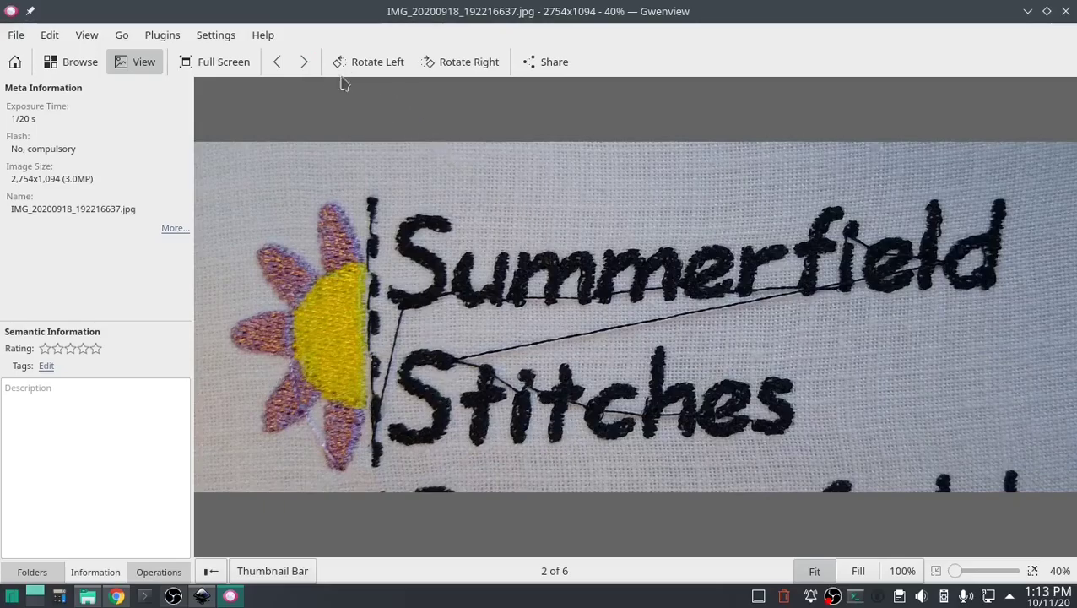
left_click(304, 62)
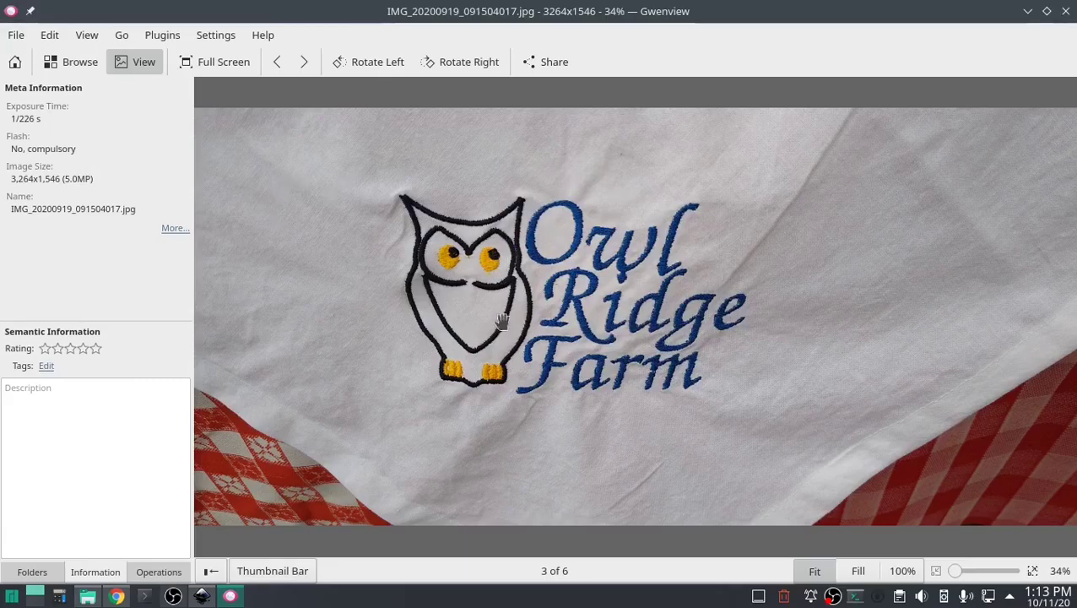
left_click(304, 63)
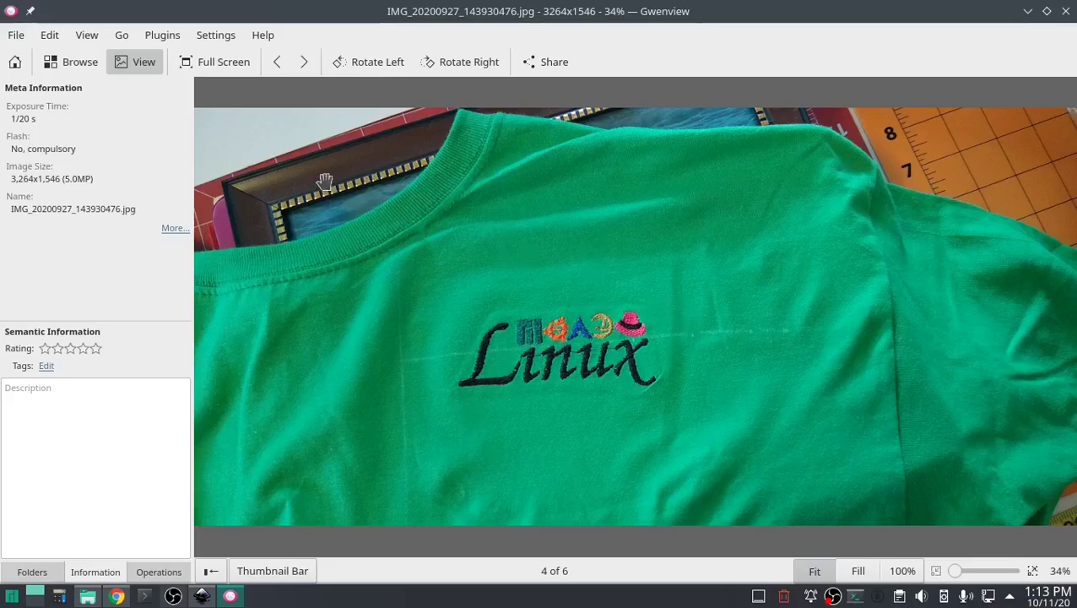
left_click(305, 64)
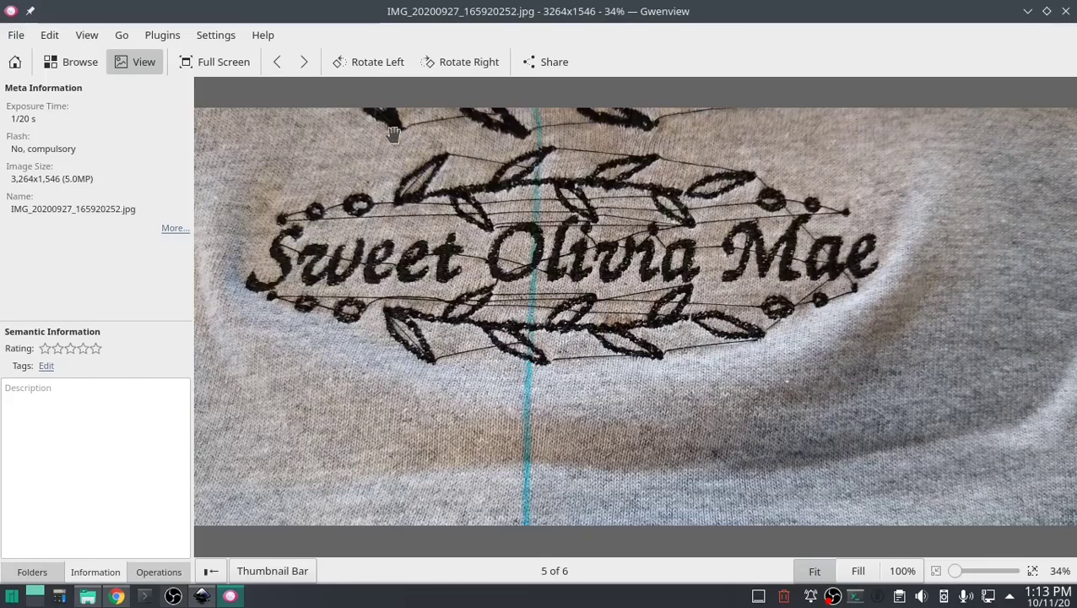
left_click(305, 65)
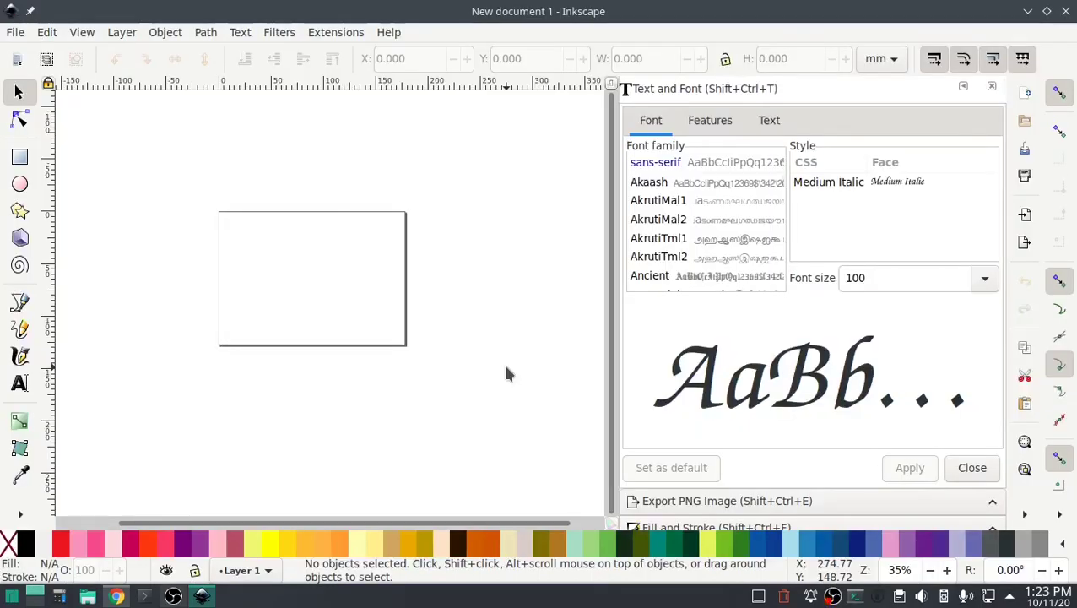
Step: Set the page orientation to portrait in Document Properties
left_click(16, 34)
left_click(58, 314)
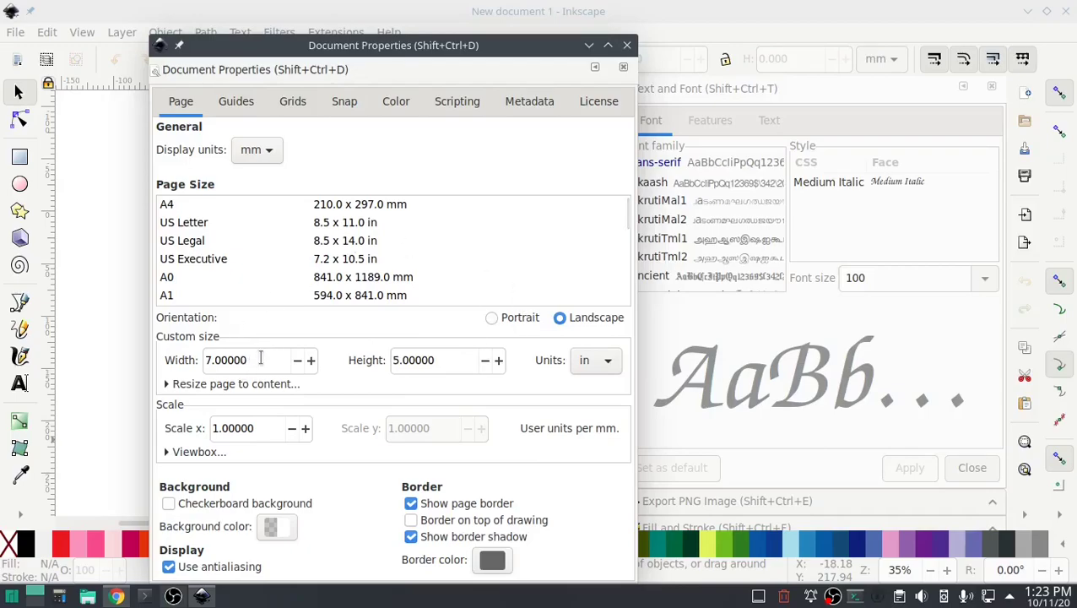
left_click(492, 319)
left_click(627, 45)
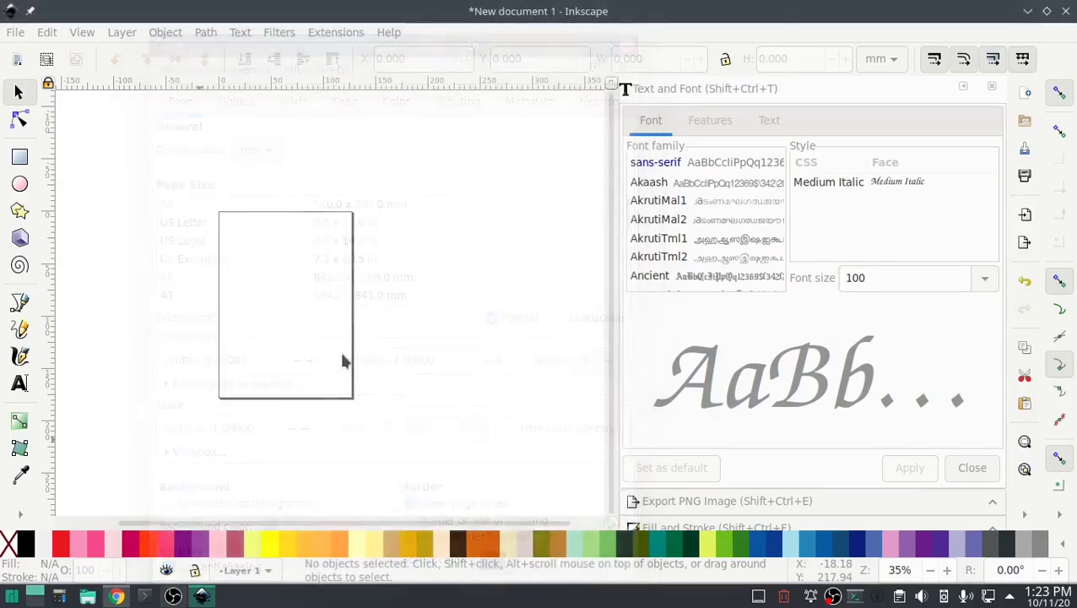
Step: Set the page width and height to 4 in, making a square page
left_click(15, 32)
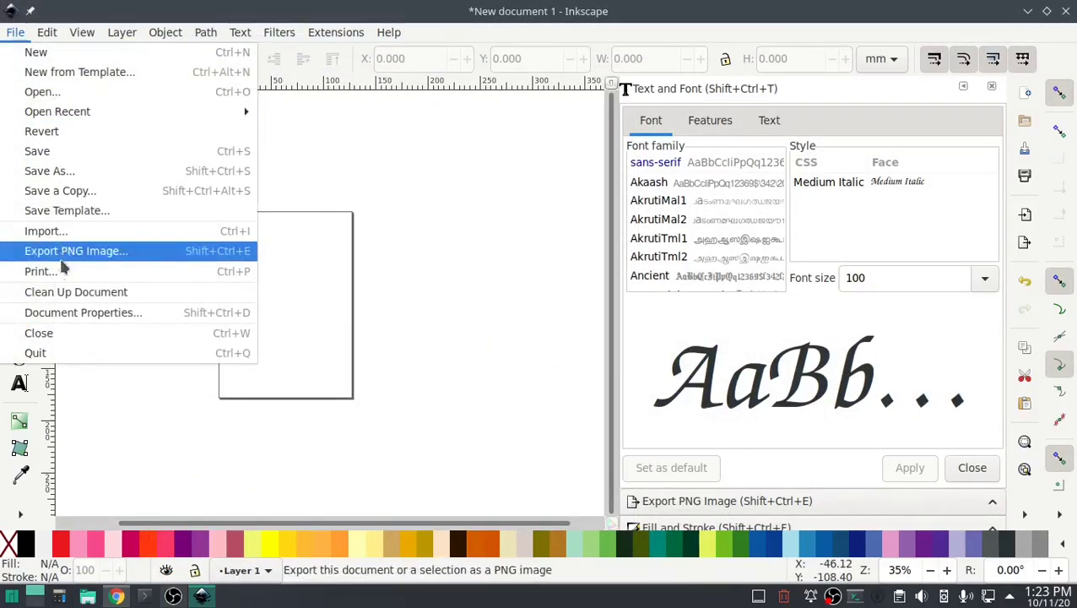
left_click(62, 314)
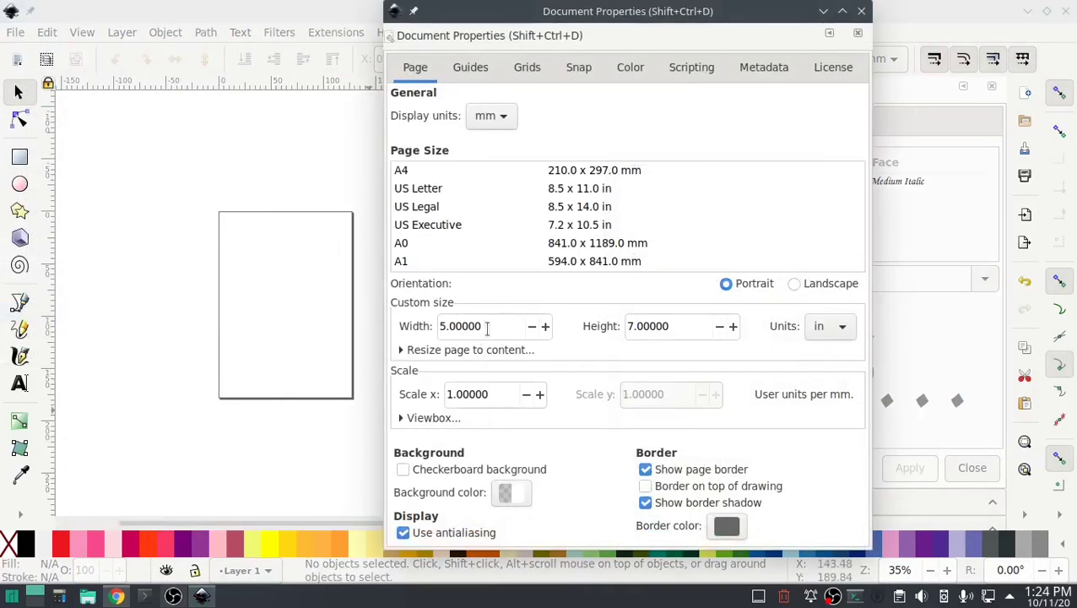
left_click_drag(486, 329, 415, 326)
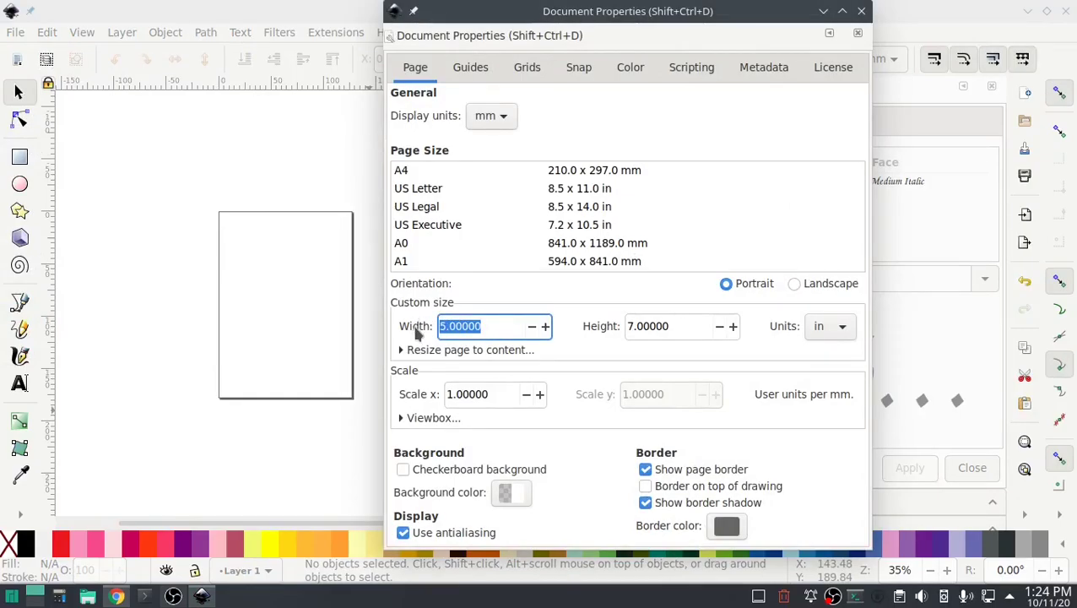
type("4")
key("Tab")
type("4")
left_click(497, 331)
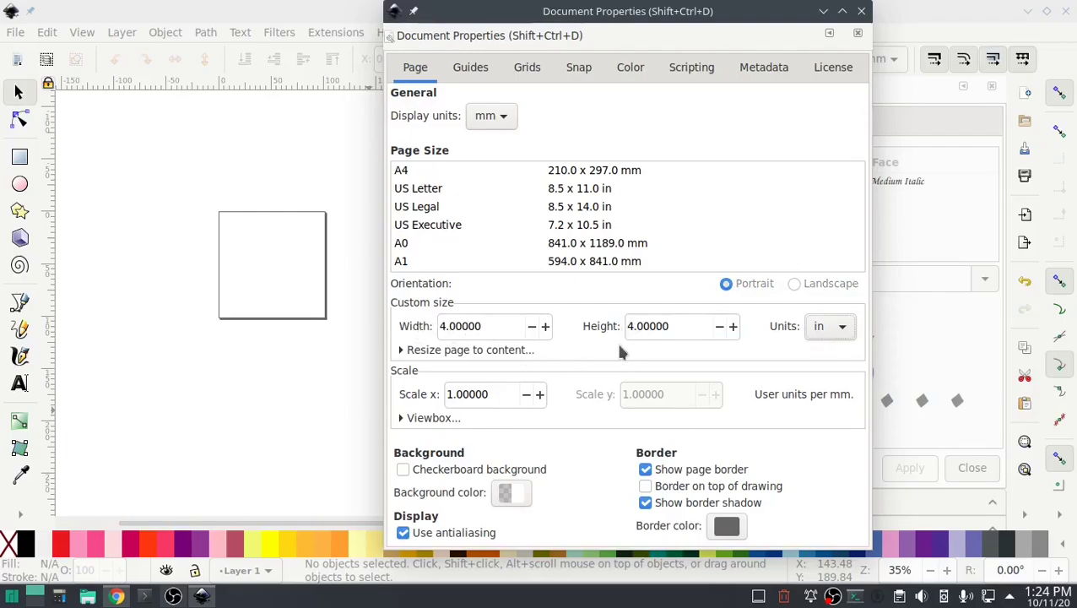
left_click(861, 11)
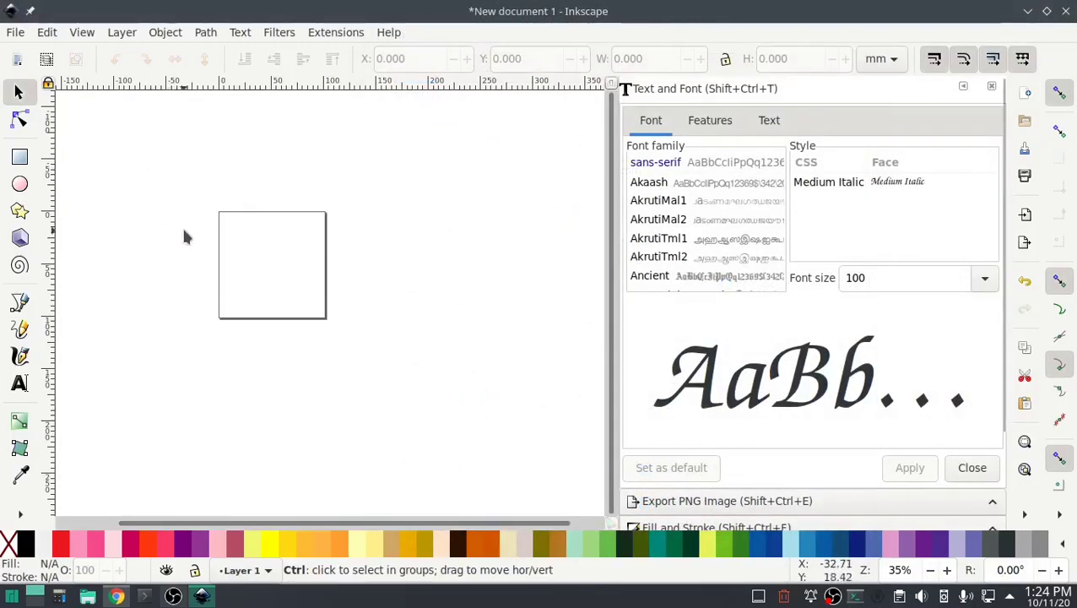
Step: Reopen Document Properties to review the square page, then close it
scroll(183, 232, "up", 2, "ctrl")
left_click(16, 35)
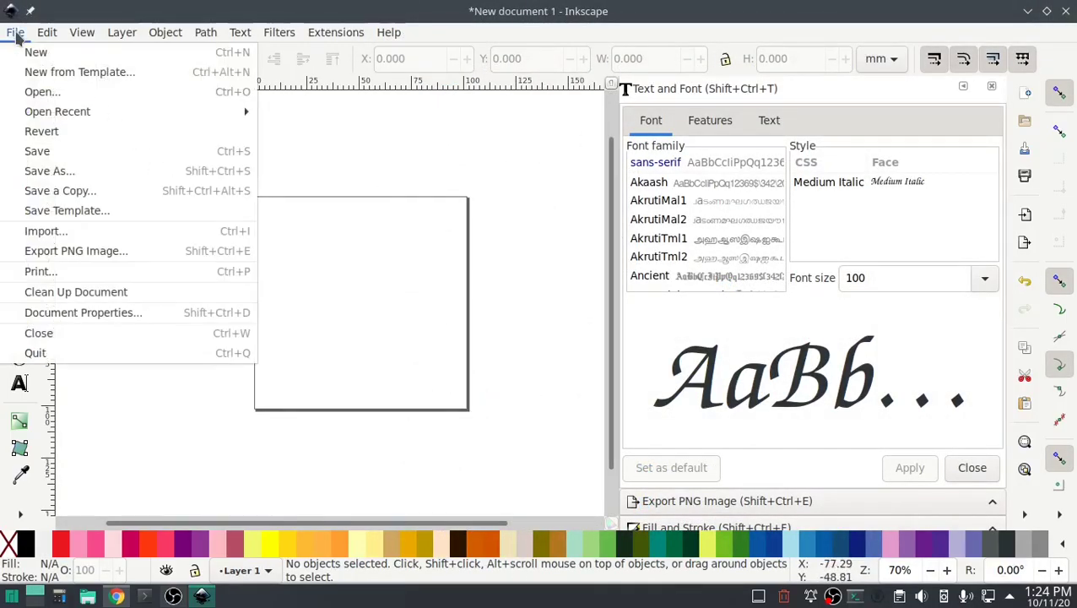
left_click(109, 326)
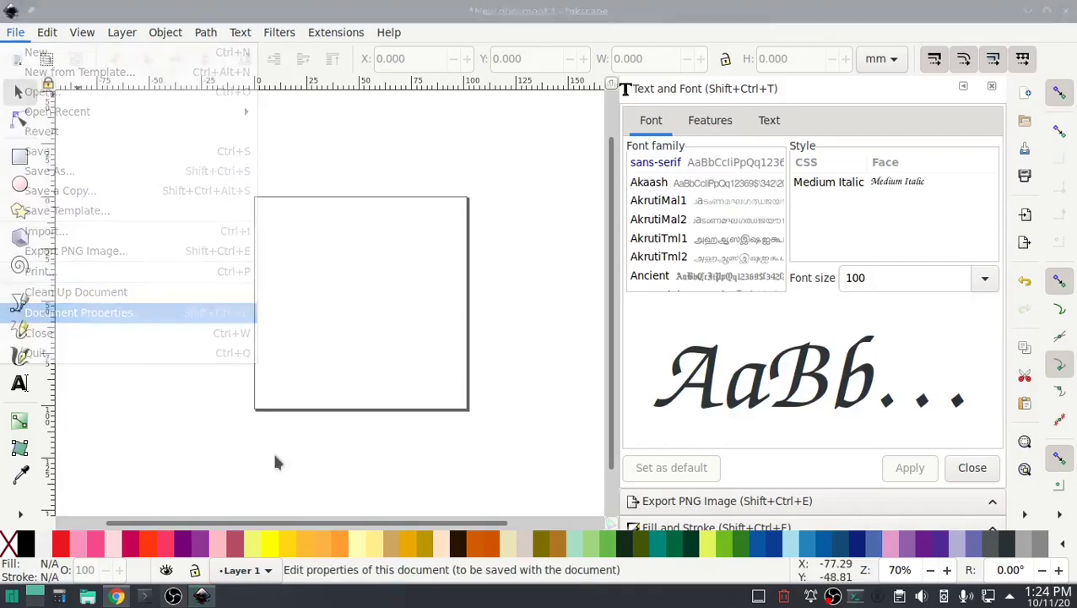
left_click(1066, 11)
Step: Start saving the page as the default template via Save Template, then cancel
left_click(19, 34)
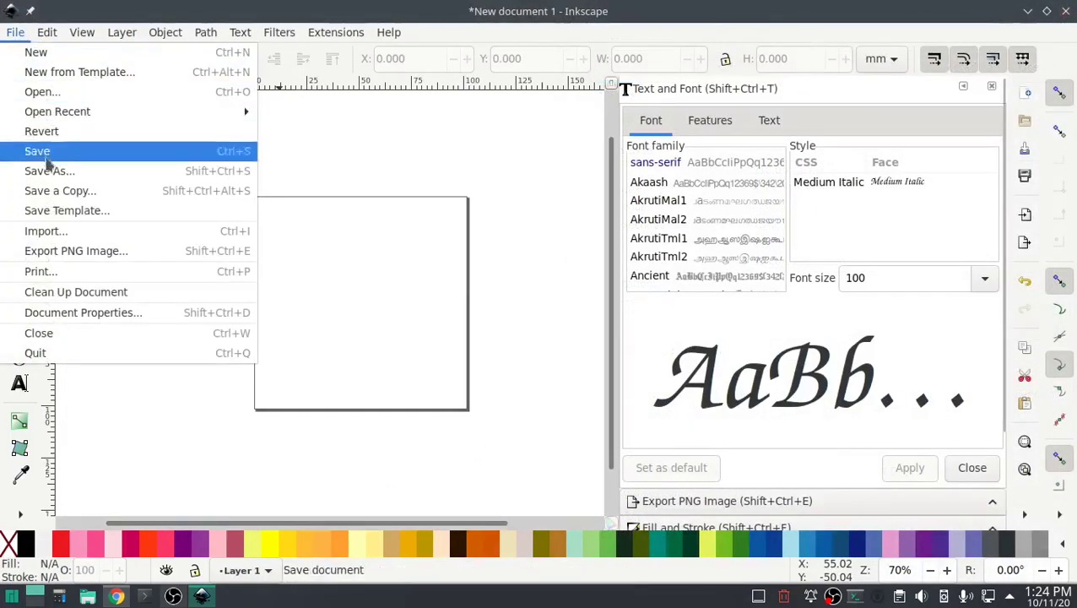
left_click(25, 213)
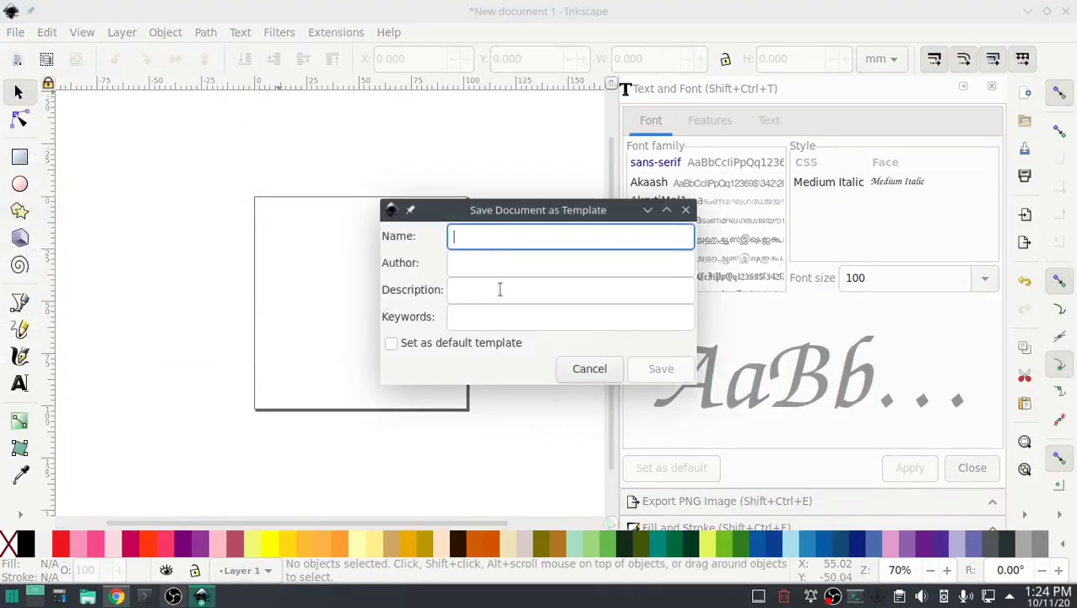
left_click(391, 343)
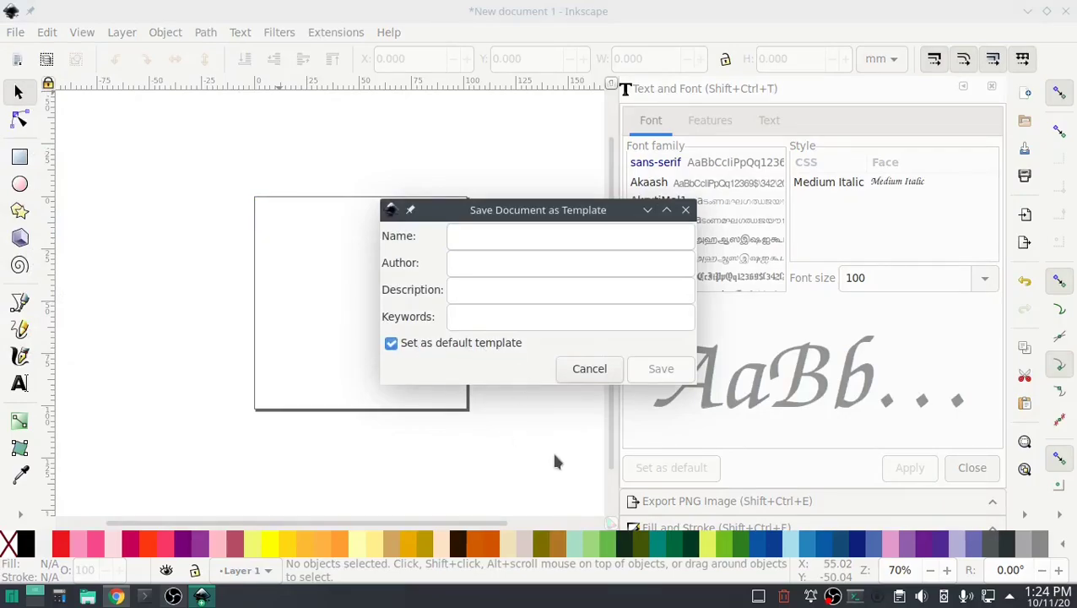
left_click(589, 369)
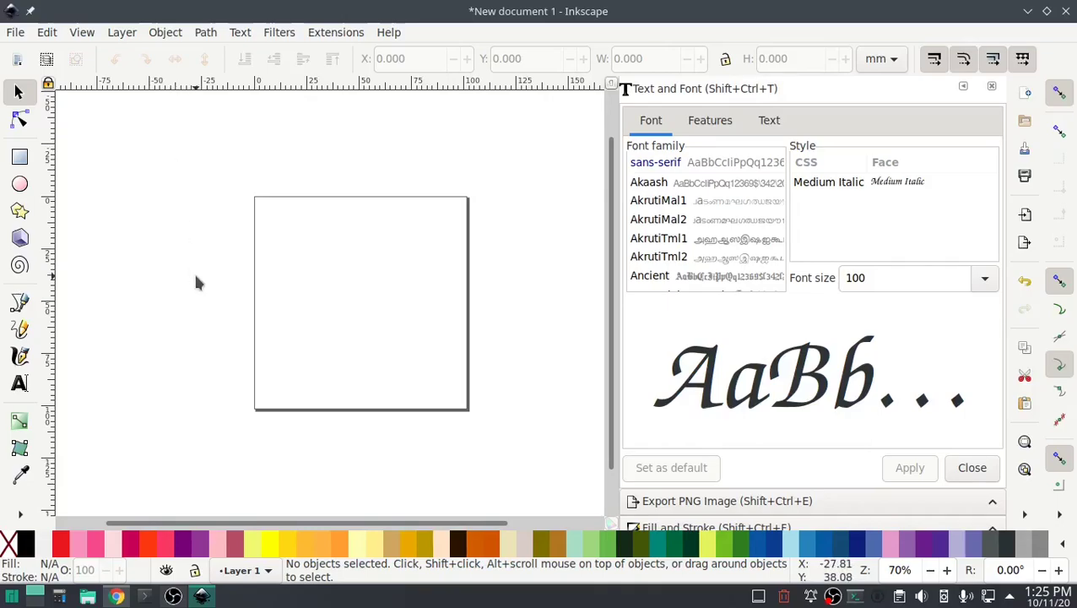
left_click(15, 32)
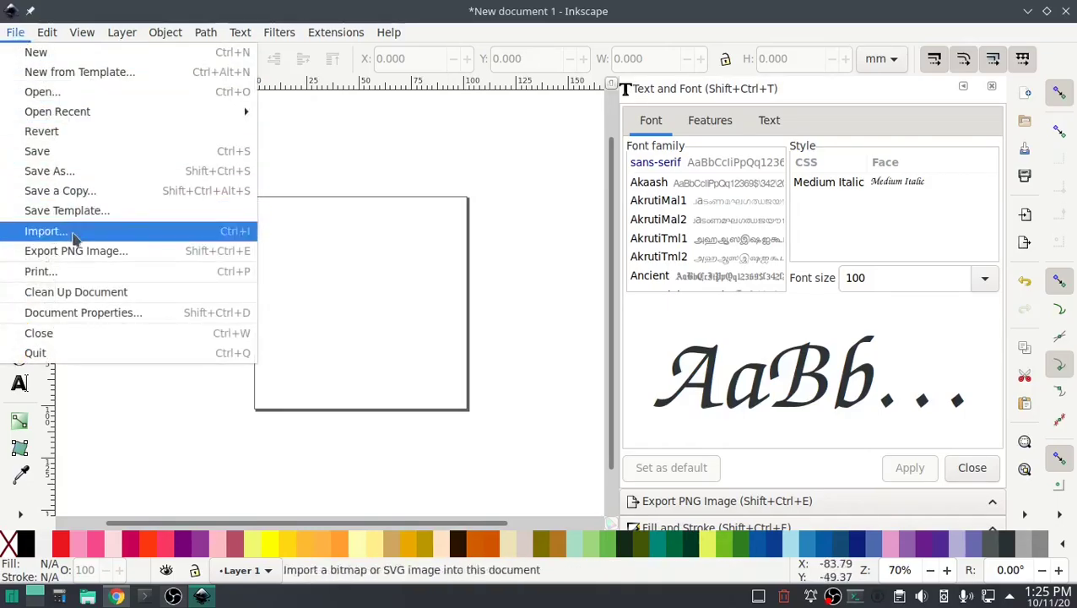
Step: Enter width 5 and height 7 in, then choose Landscape for a 7 × 5 in page
left_click(80, 314)
left_click_drag(724, 327, 632, 332)
type("5")
key("Tab")
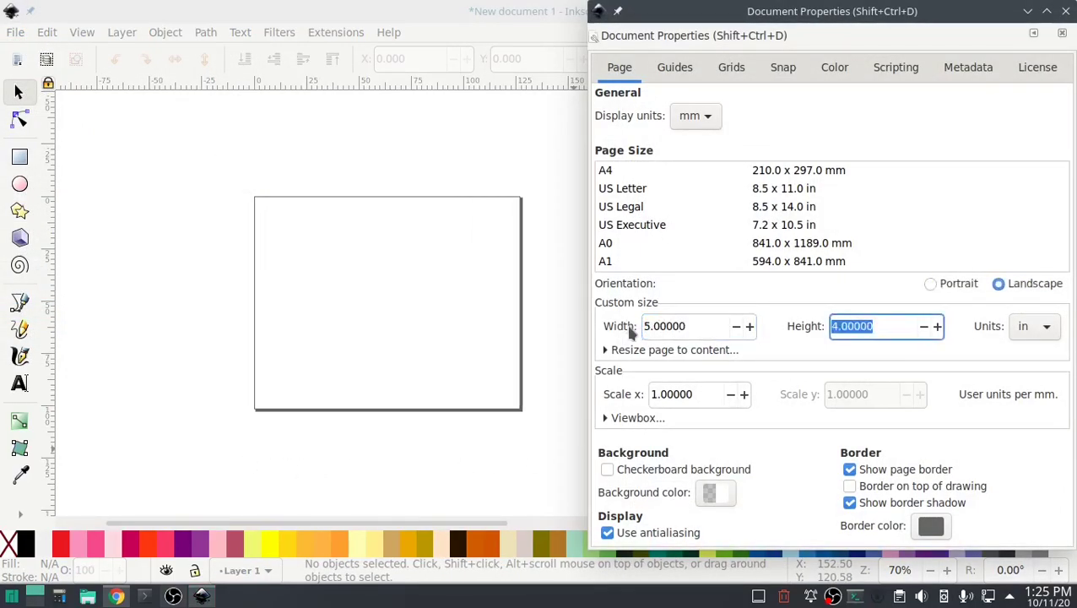
type("7")
key("Tab")
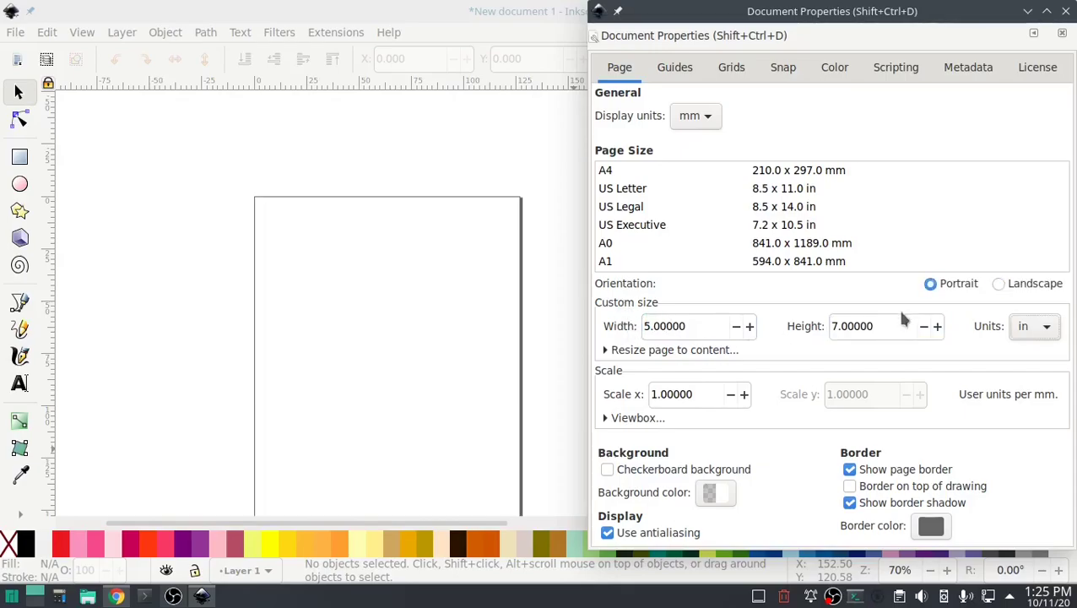
left_click(999, 286)
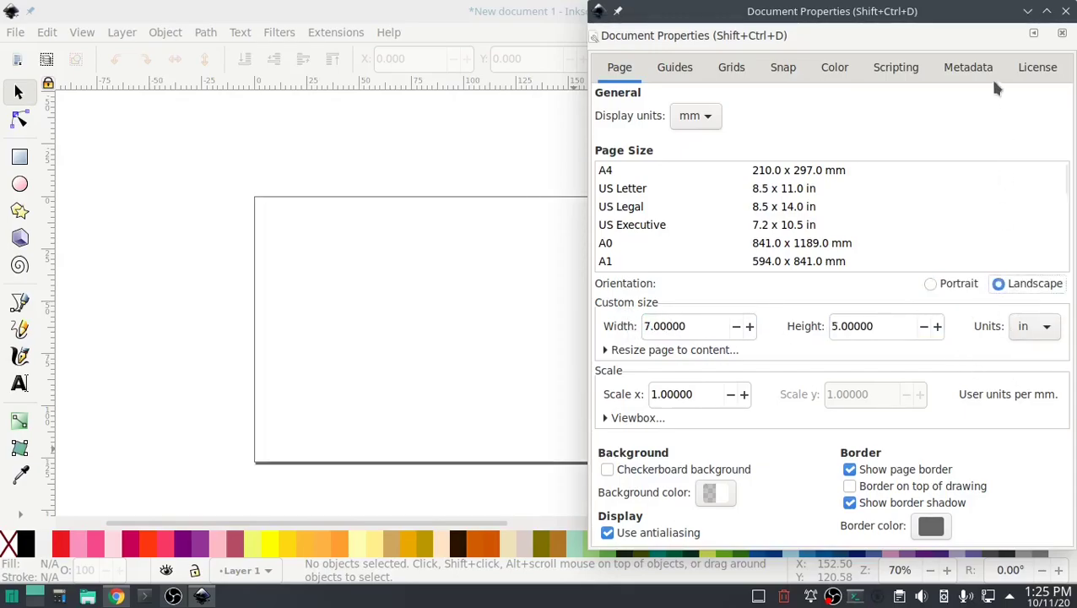
left_click(1065, 11)
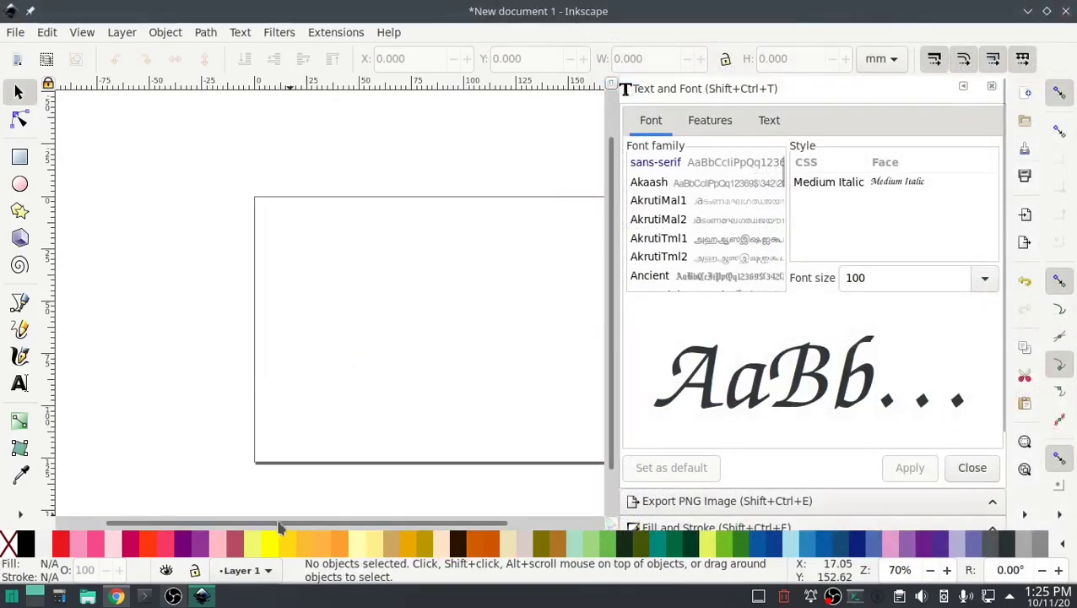
Step: Draw a small closed freehand shape with the Pencil near the page's lower left and show the Objects panel
left_click_drag(278, 524, 307, 525)
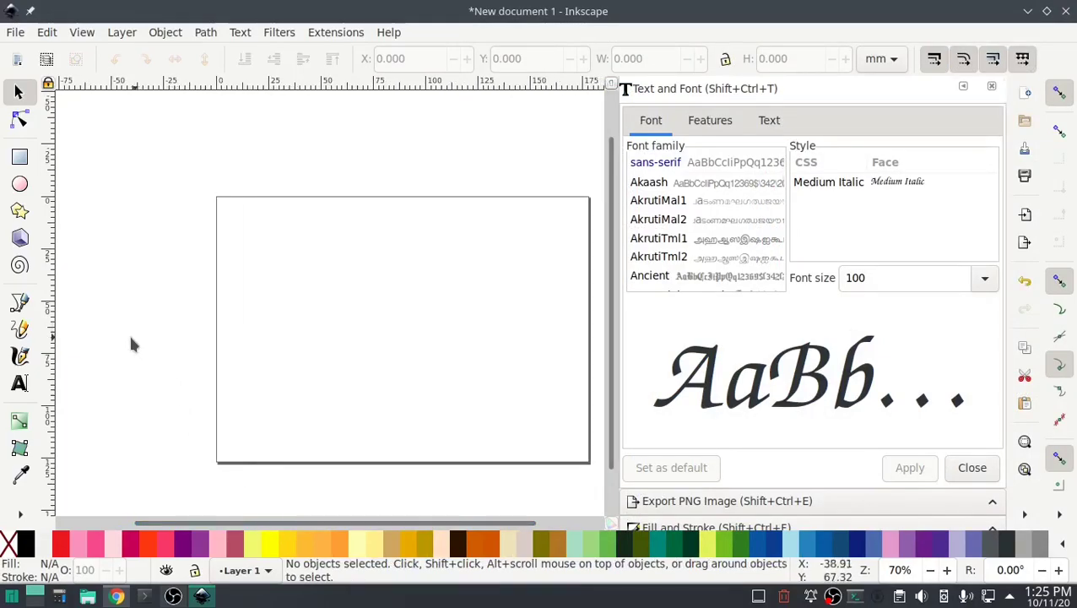
left_click(20, 328)
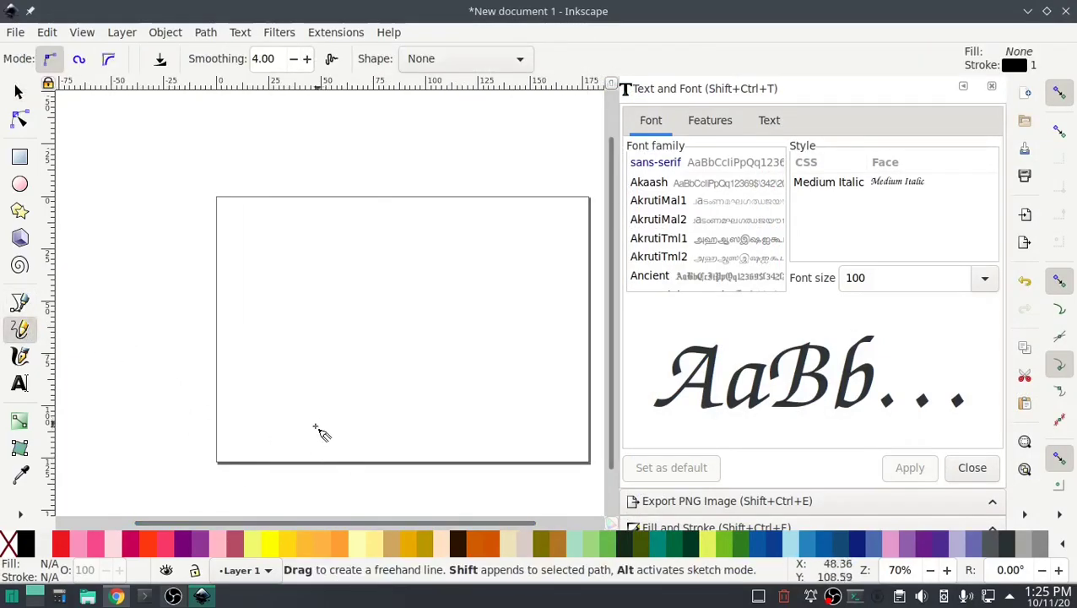
mouse_move(302, 428)
left_mouse_down()
mouse_move(291, 378)
mouse_move(320, 369)
mouse_move(336, 430)
mouse_move(303, 428)
left_mouse_up()
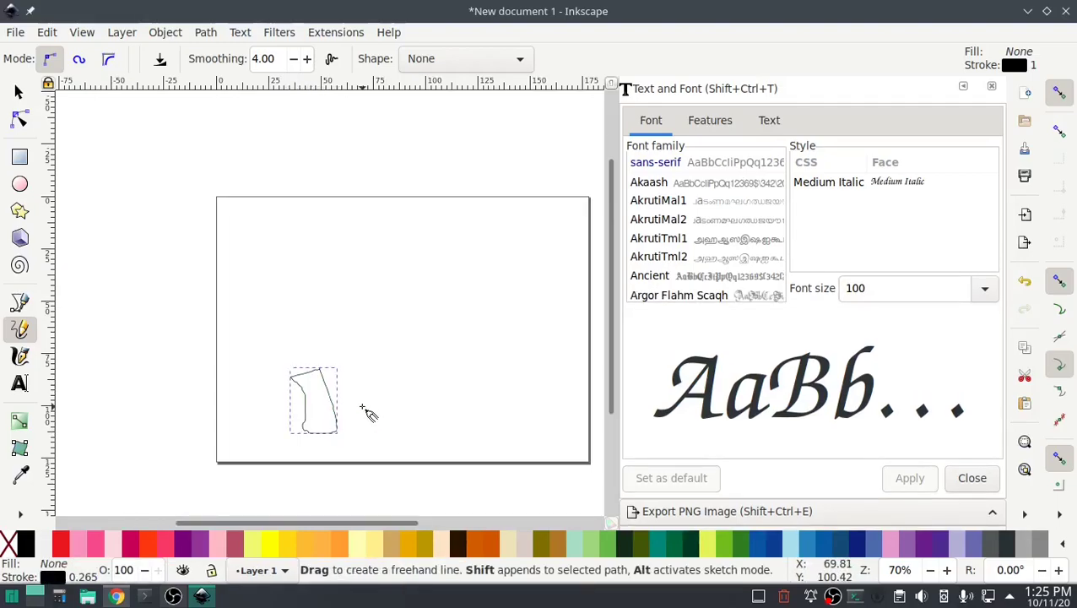
scroll(802, 381, "down", 3)
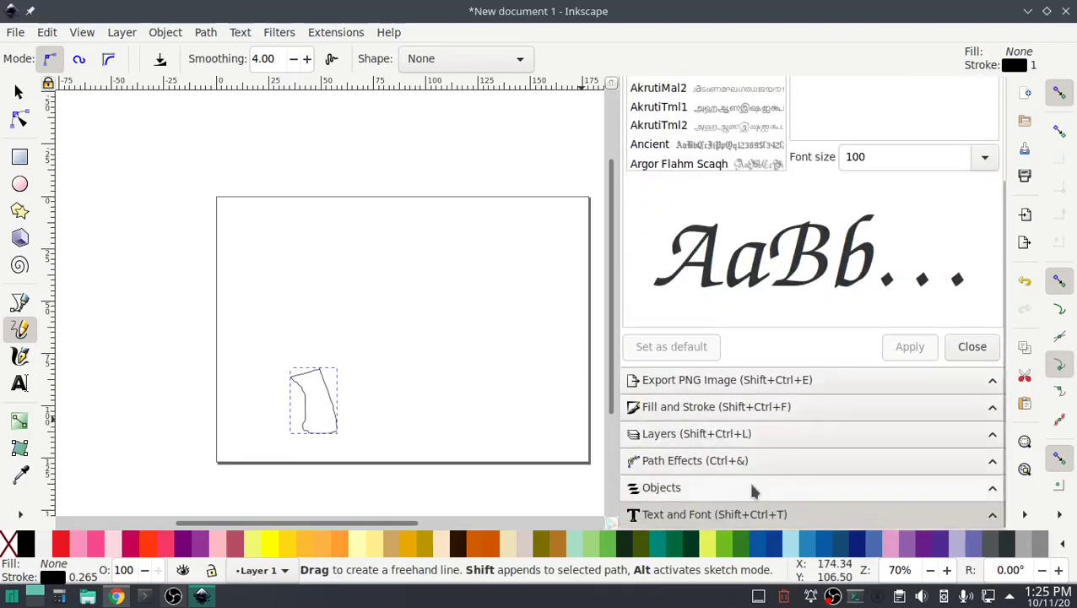
left_click(728, 489)
scroll(764, 304, "down", 3)
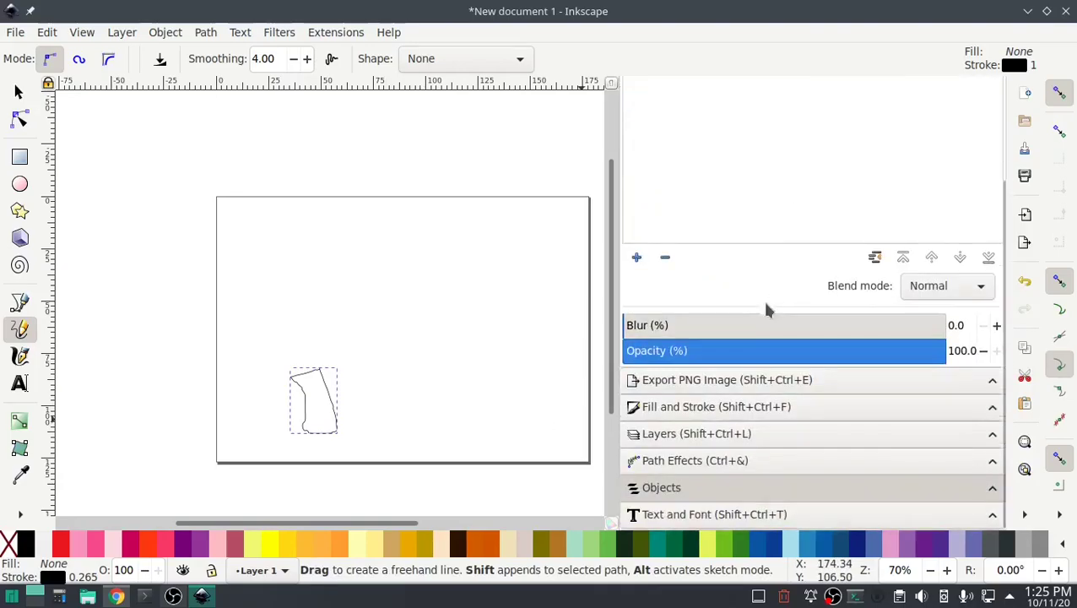
Step: Give the freehand shape a flat colour fill with alpha set to 91
left_click(711, 409)
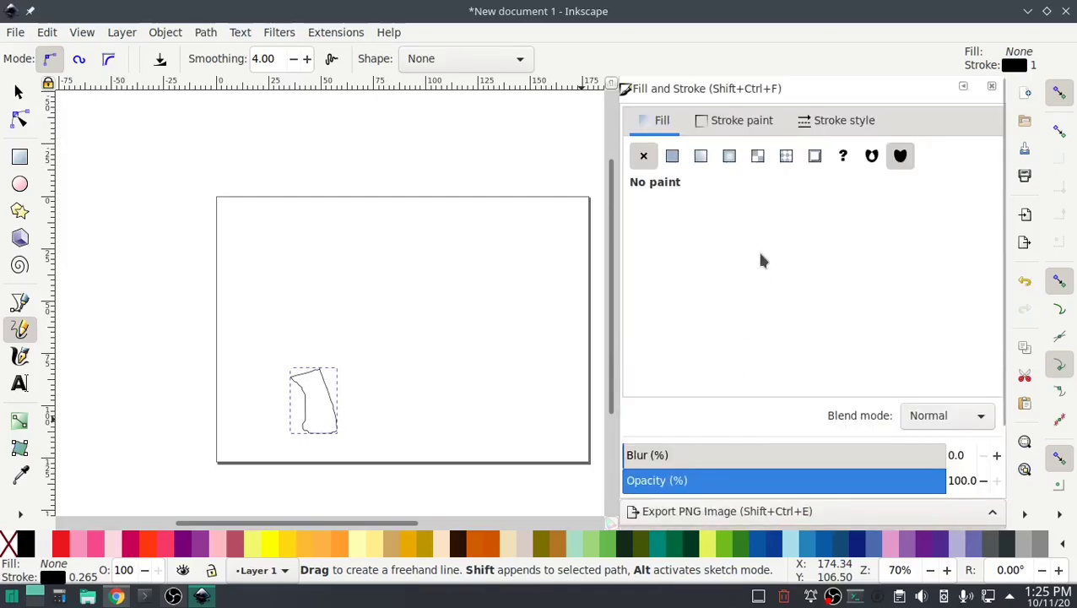
left_click(672, 155)
left_click_drag(848, 290, 856, 258)
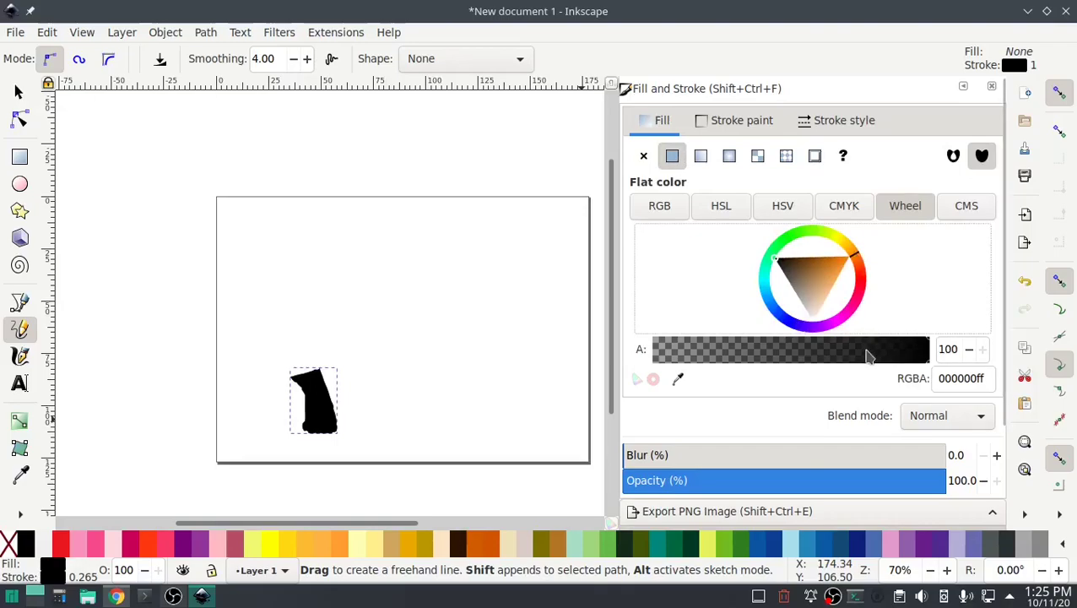
scroll(879, 257, "down", 3)
left_click(809, 220)
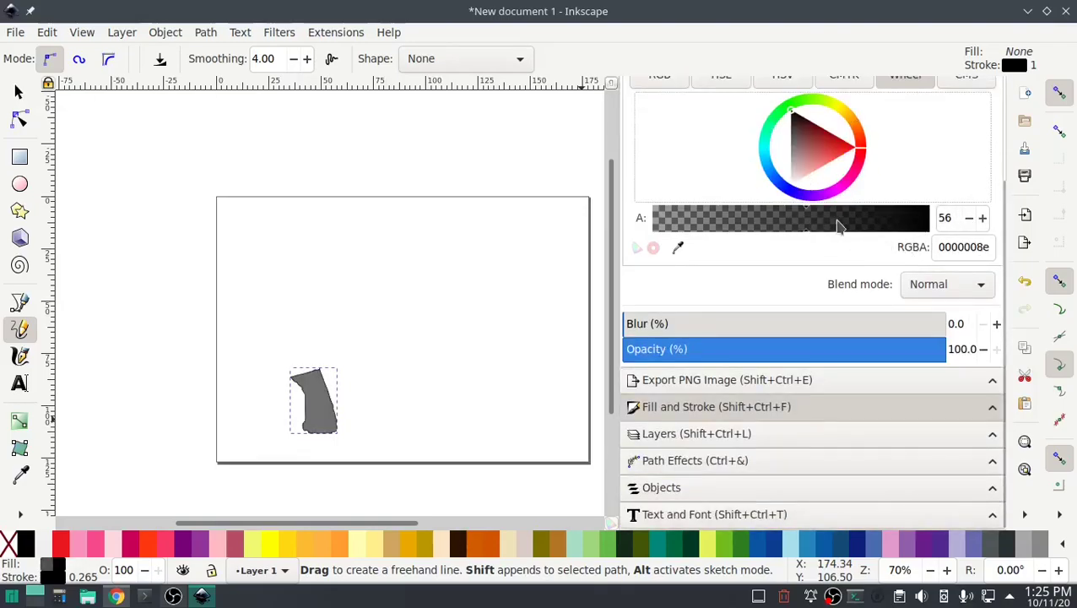
left_click_drag(838, 226, 904, 222)
scroll(873, 159, "up", 3)
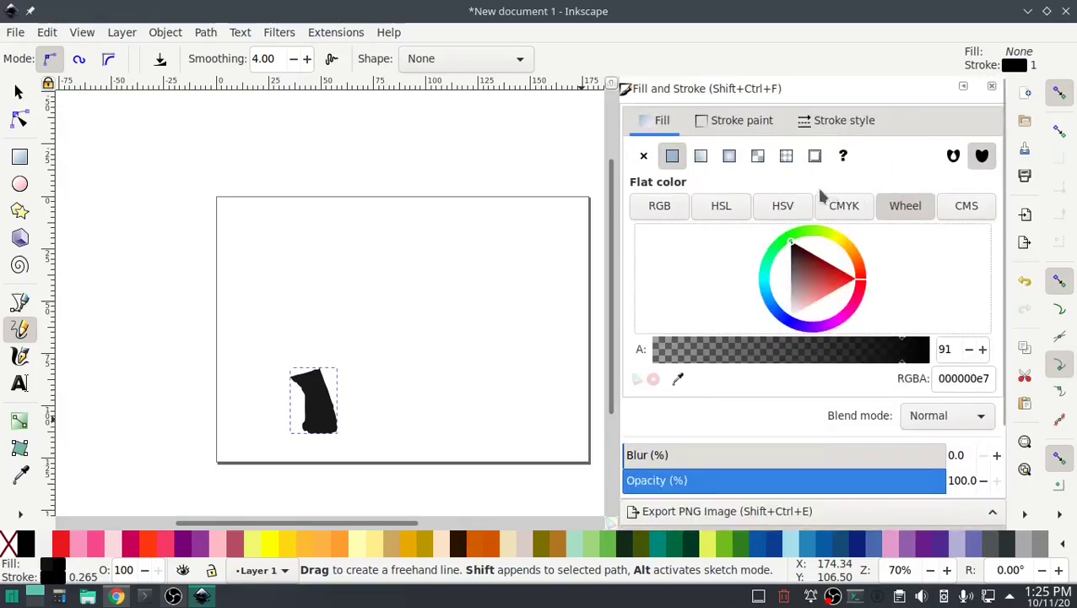
Step: Pick a brownish-orange fill (b35214e7) on the colour wheel, then return to the Selector
left_click(671, 209)
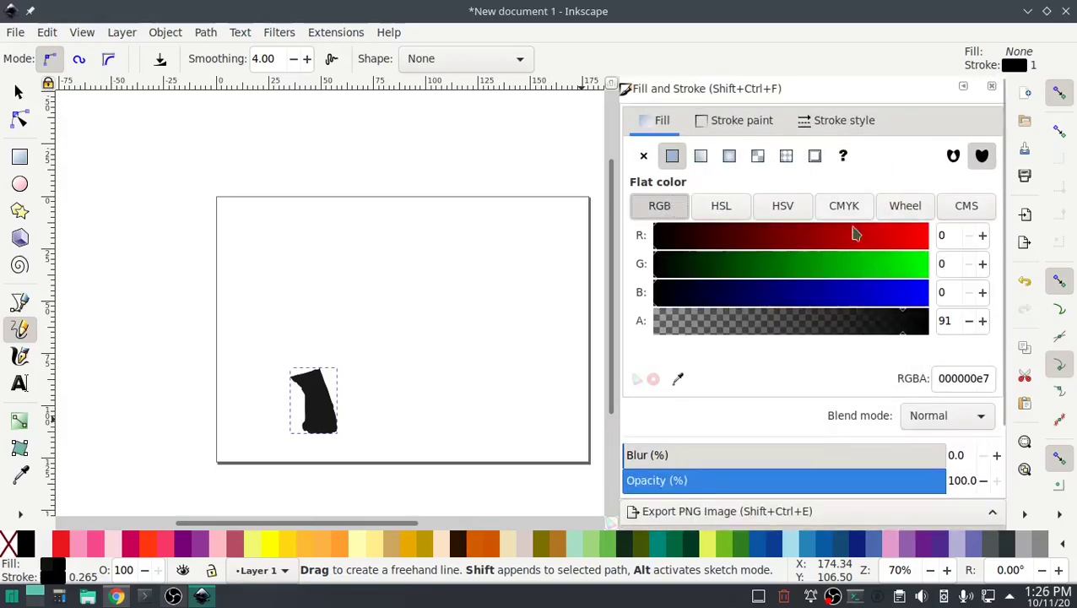
left_click(897, 209)
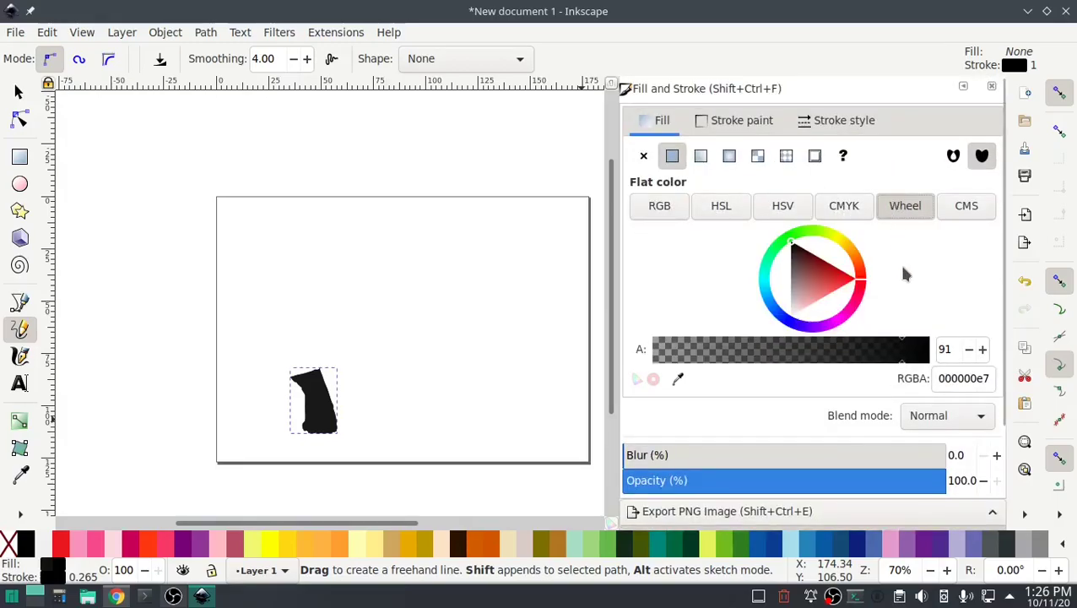
left_click(851, 282)
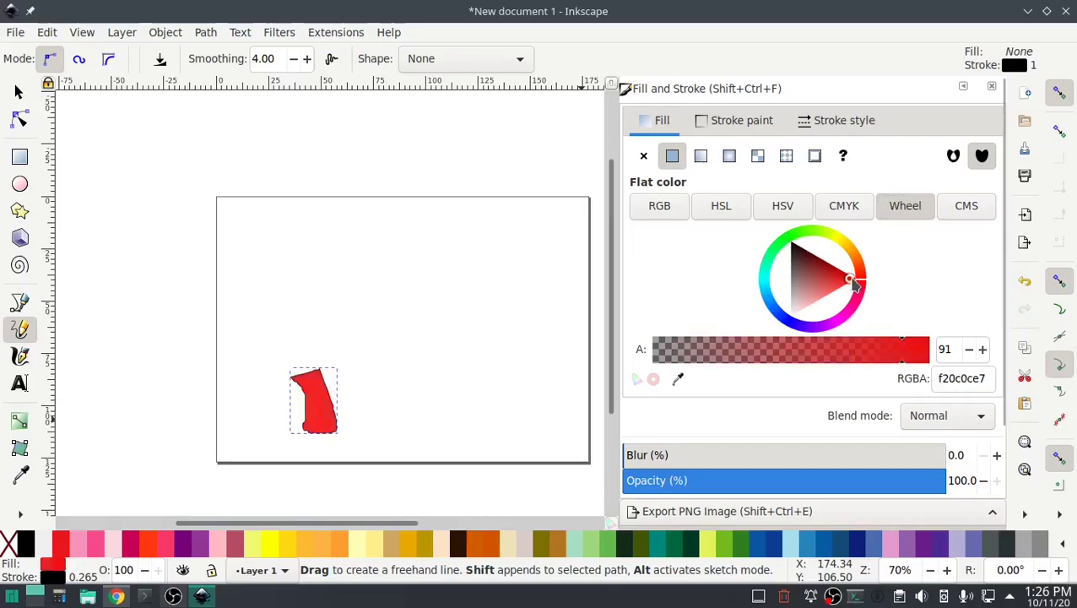
mouse_move(855, 281)
left_mouse_down()
mouse_move(862, 272)
mouse_move(858, 295)
mouse_move(856, 261)
mouse_move(855, 270)
mouse_move(828, 269)
left_mouse_up()
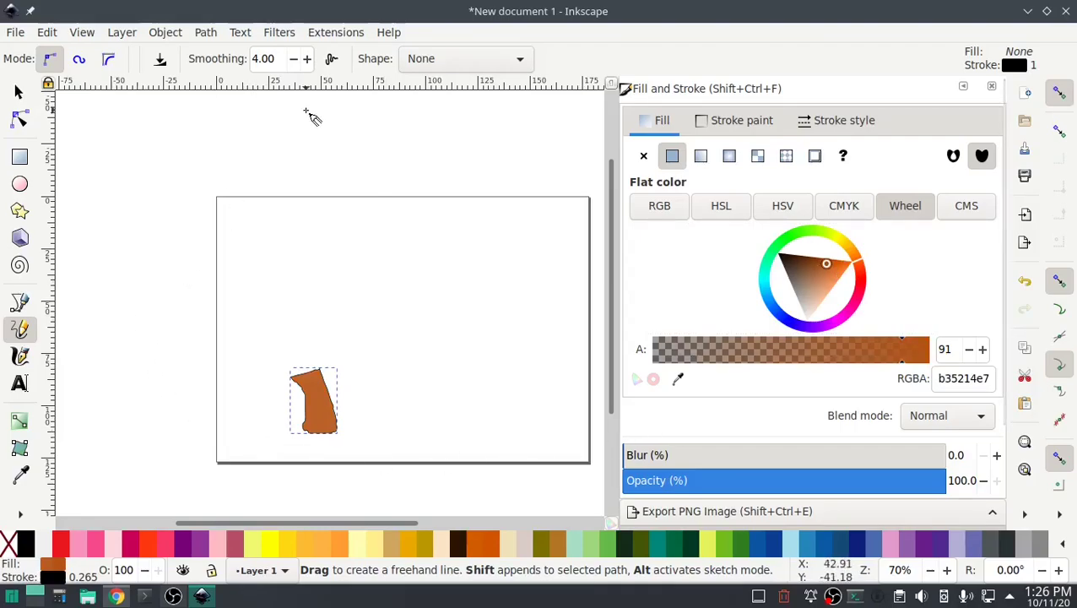
left_click(18, 95)
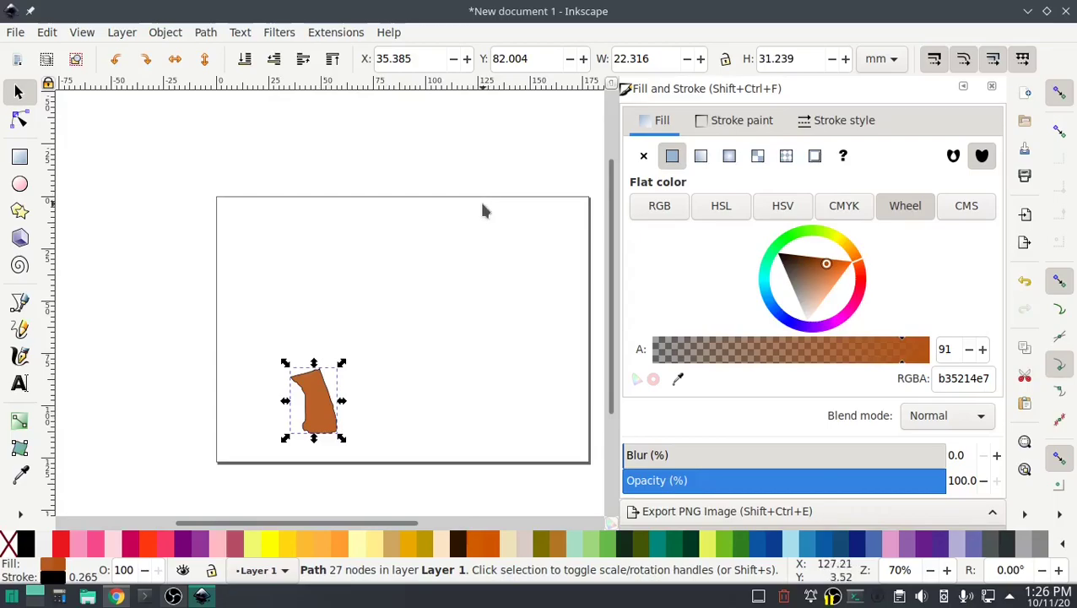
Step: Set the orange shape's stroke to none, deselect it, and open Extensions > Ink/Stitch > Troubleshoot
left_click(338, 33)
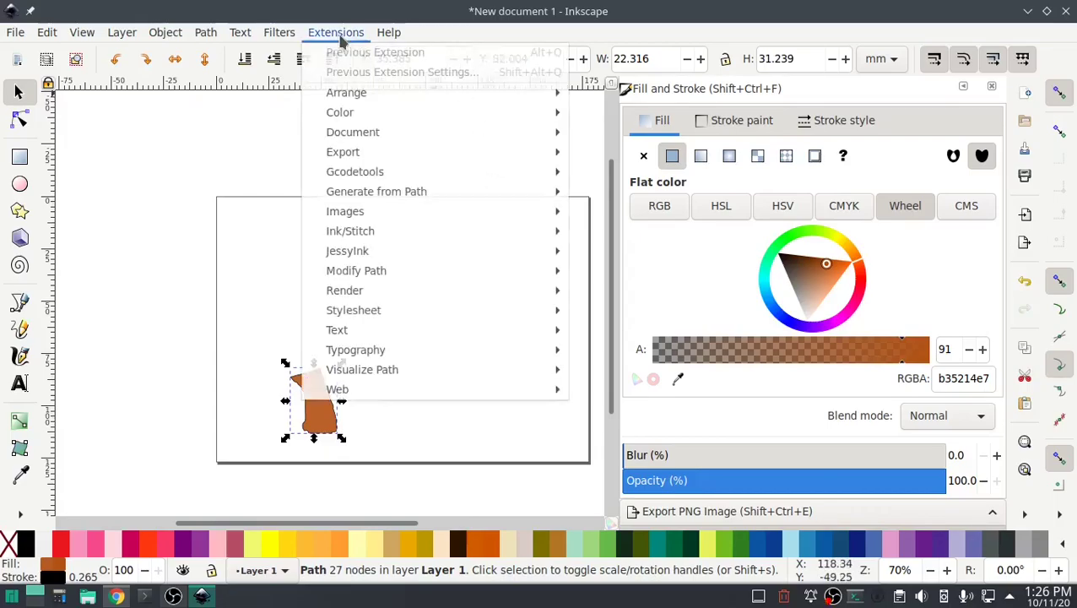
left_click(697, 180)
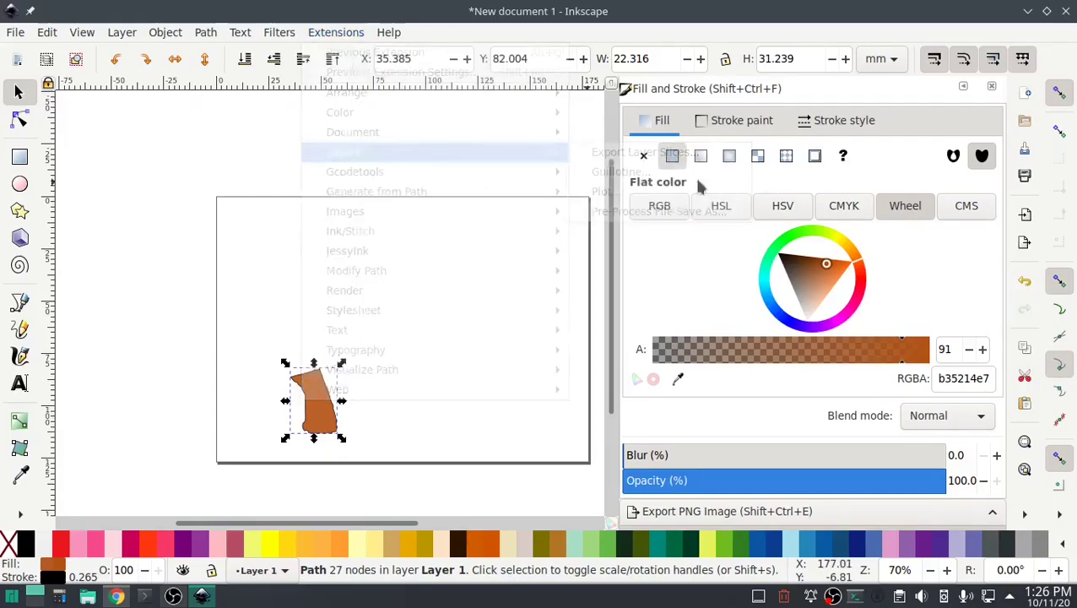
left_click(713, 125)
left_click(643, 156)
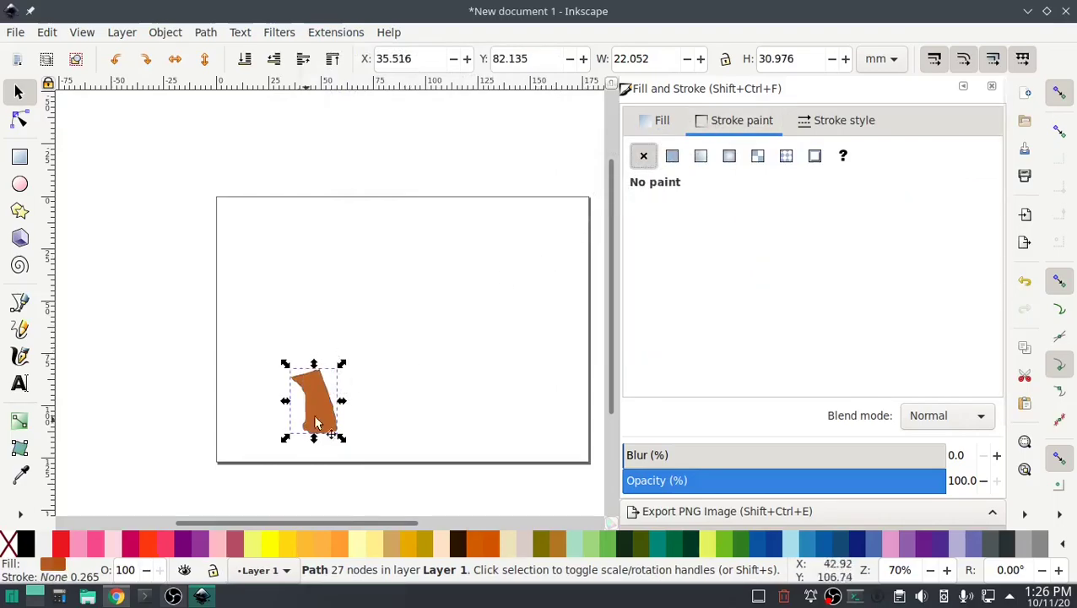
left_click(411, 147)
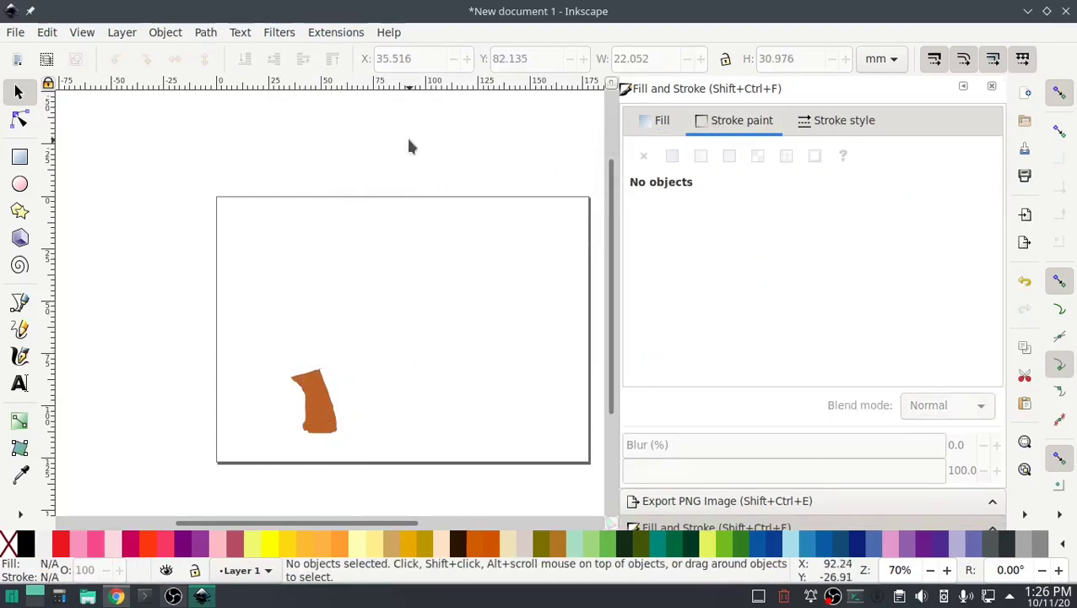
left_click(342, 34)
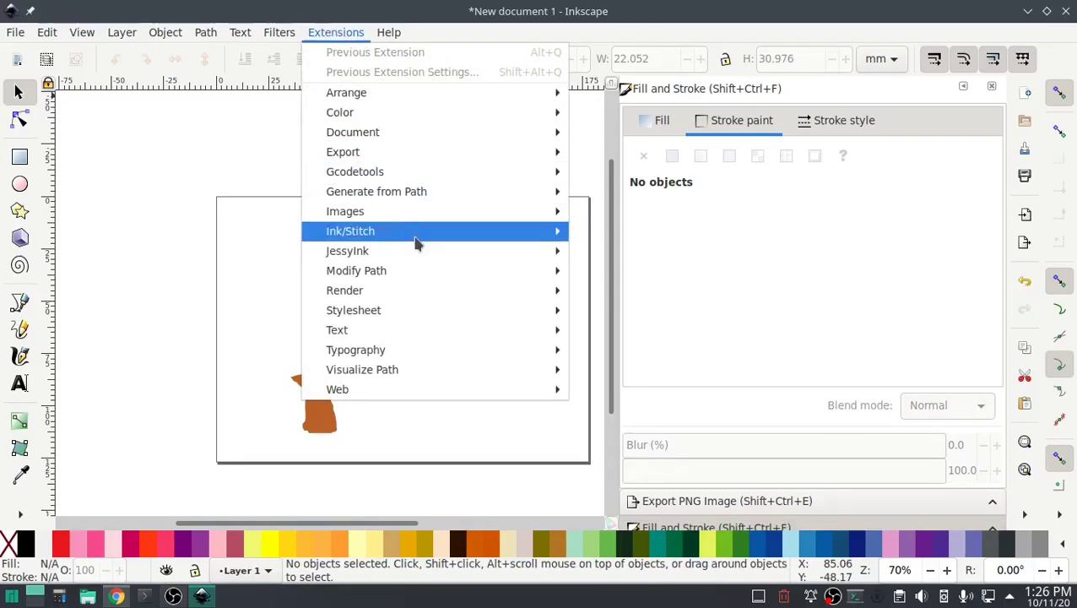
mouse_move(414, 233)
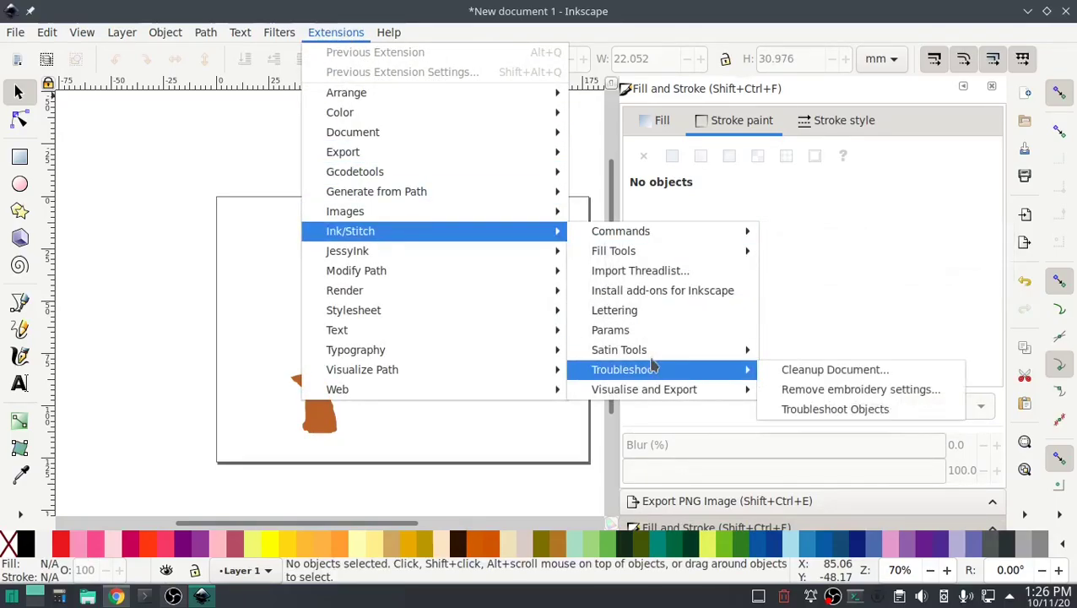
Step: Run Troubleshoot Objects and zoom in on the red 'Border crosses itself' marker at the peak
mouse_move(658, 370)
left_click(830, 412)
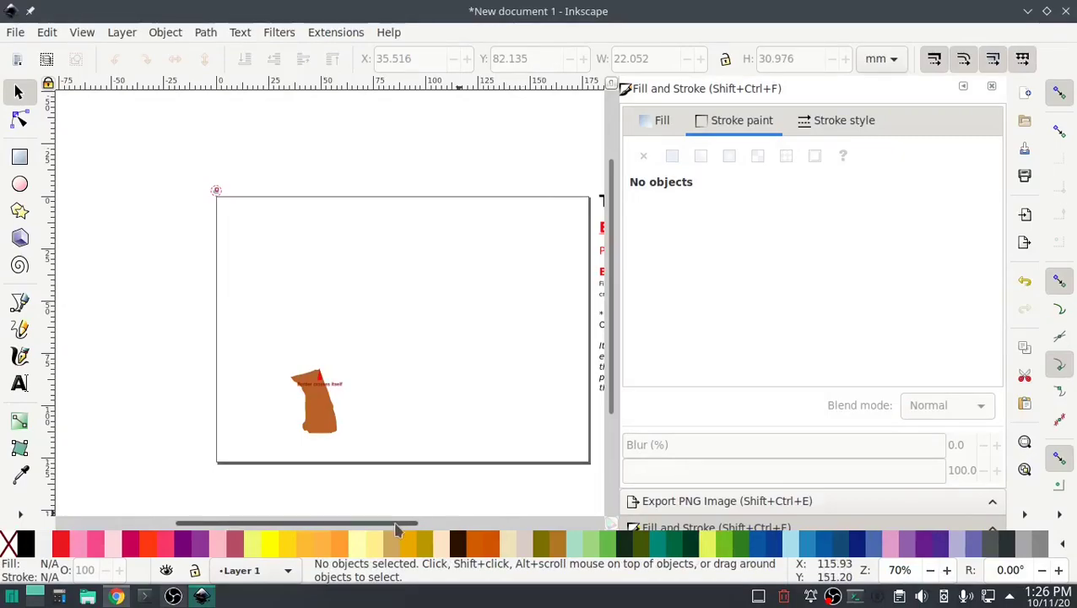
left_click_drag(396, 524, 369, 534)
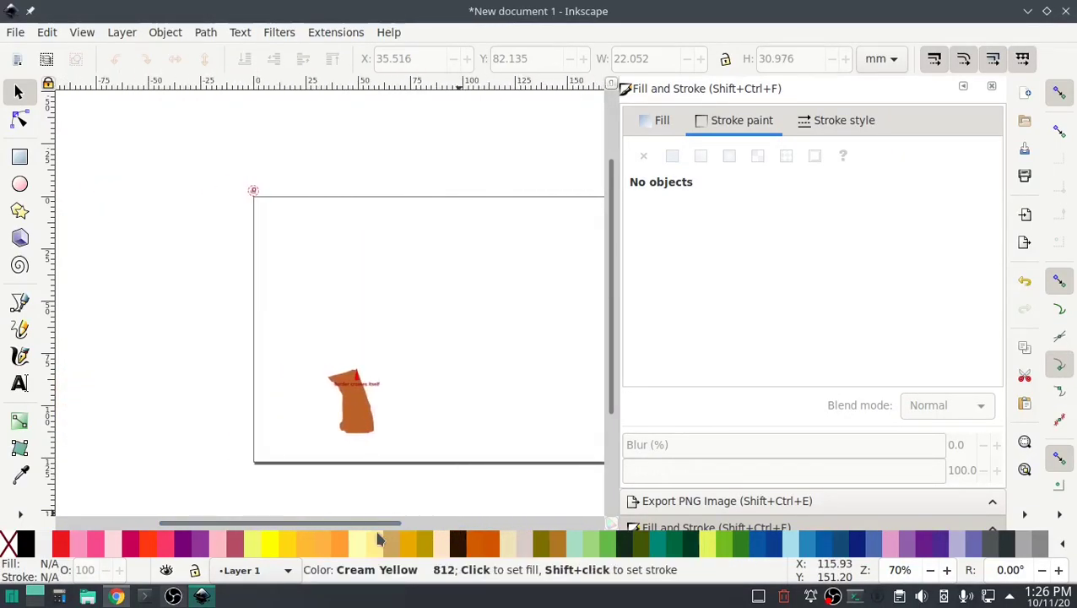
scroll(357, 393, "up", 8)
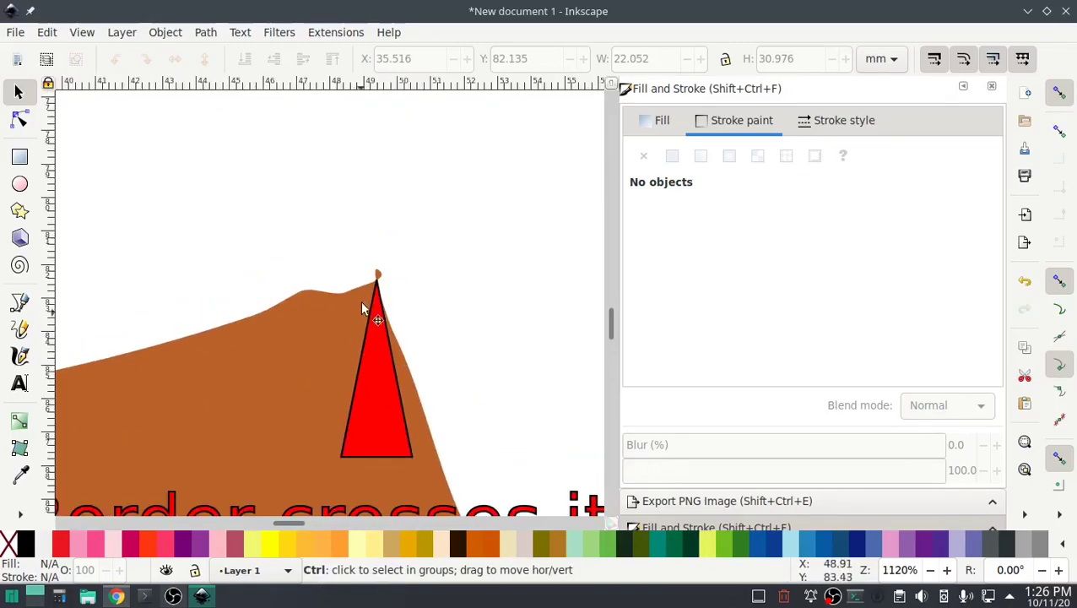
scroll(376, 278, "up", 5)
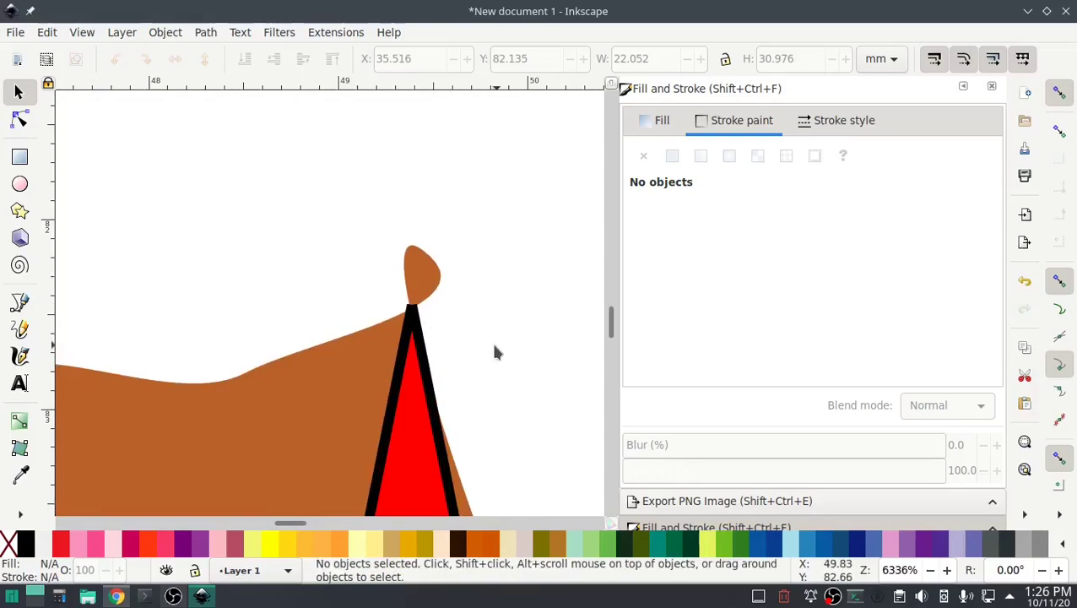
scroll(849, 327, "down", 3)
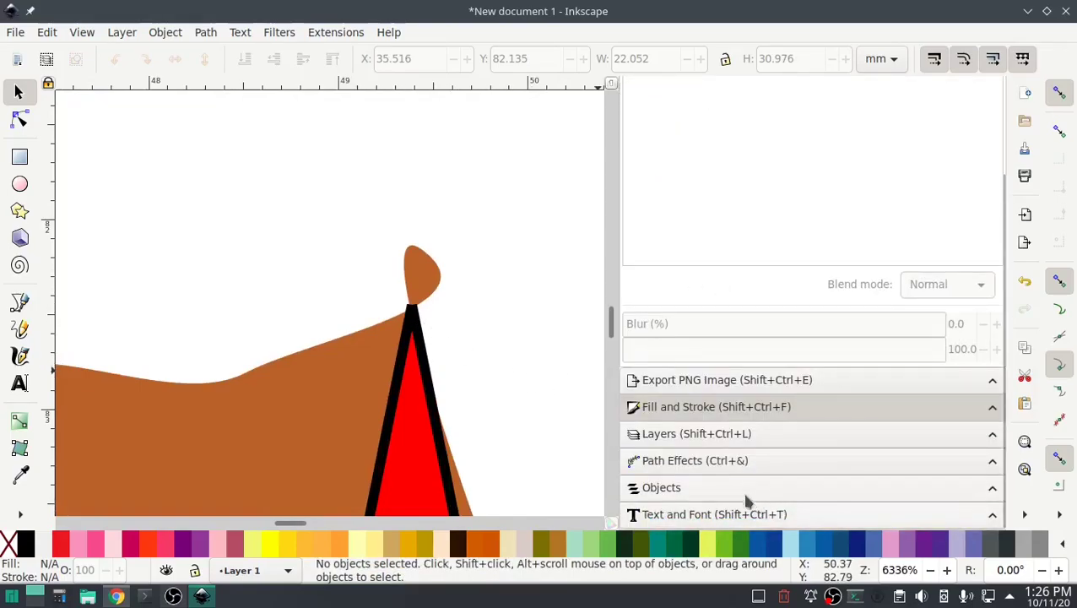
Step: Delete the Troubleshoot layer and its markers from the Objects panel
left_click(661, 488)
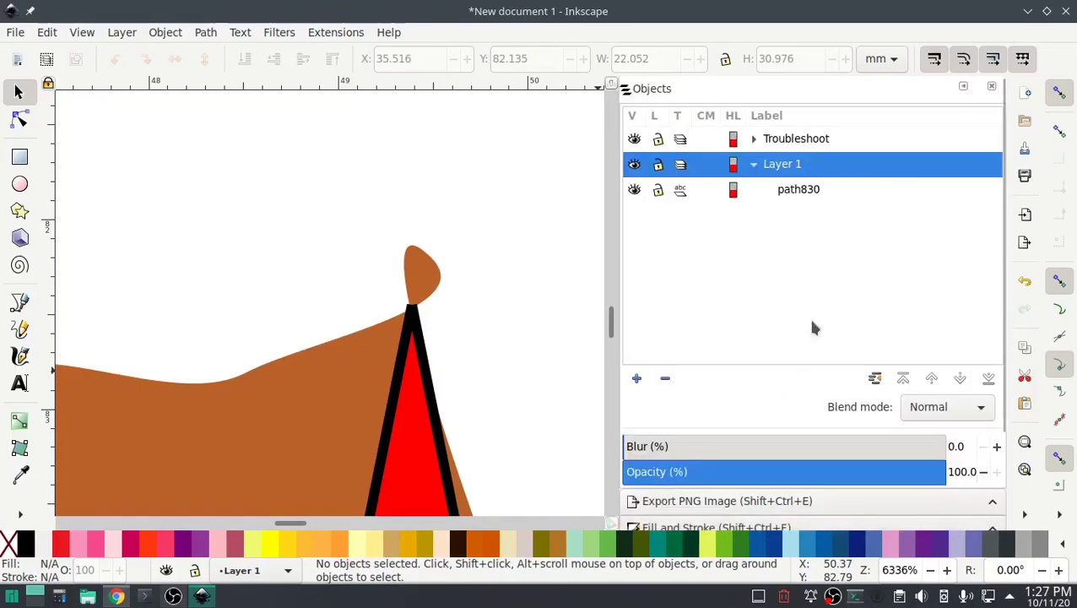
right_click(784, 146)
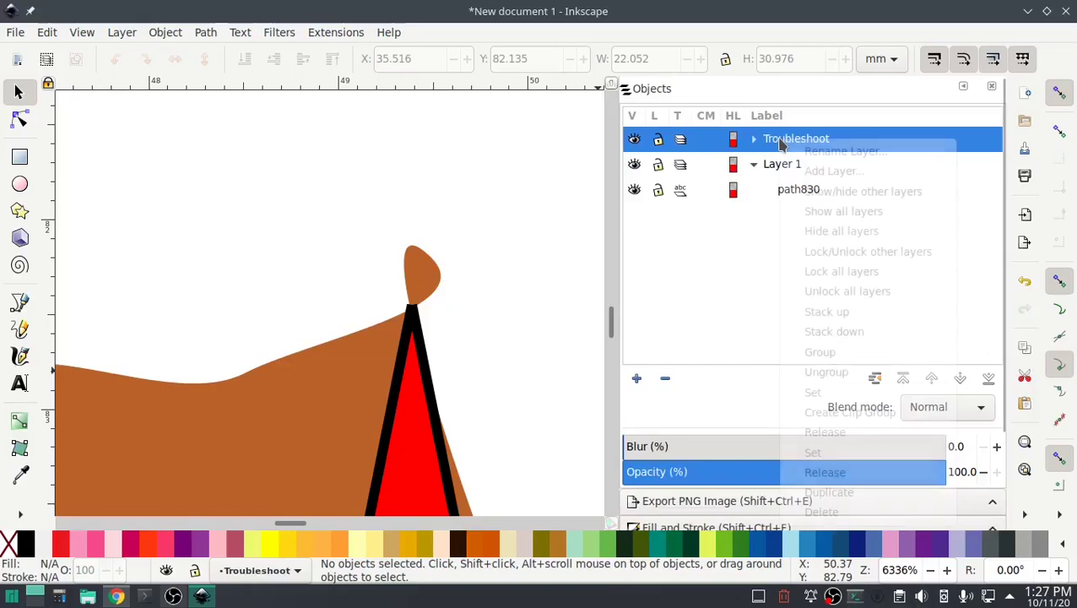
left_click(821, 511)
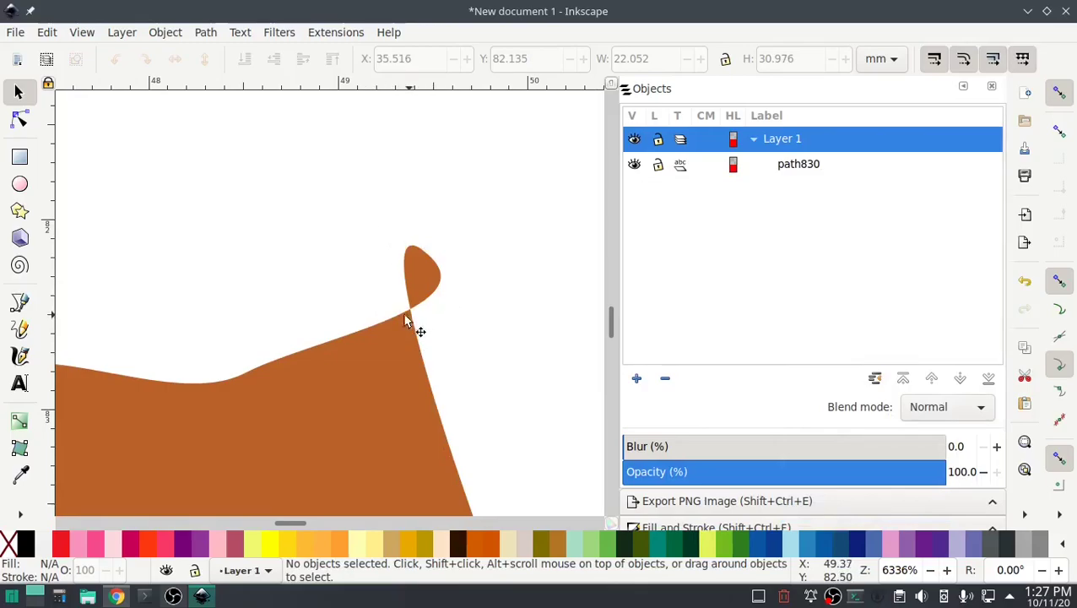
Step: Drag the peak node's handle to turn the looped tip into a rounded hump
left_click(19, 118)
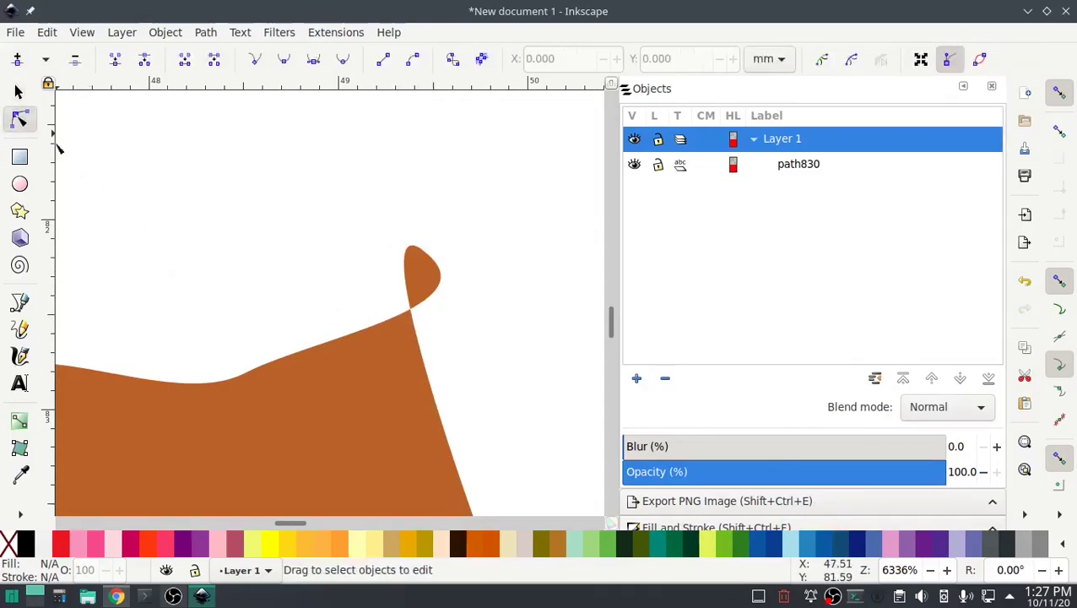
left_click(413, 320)
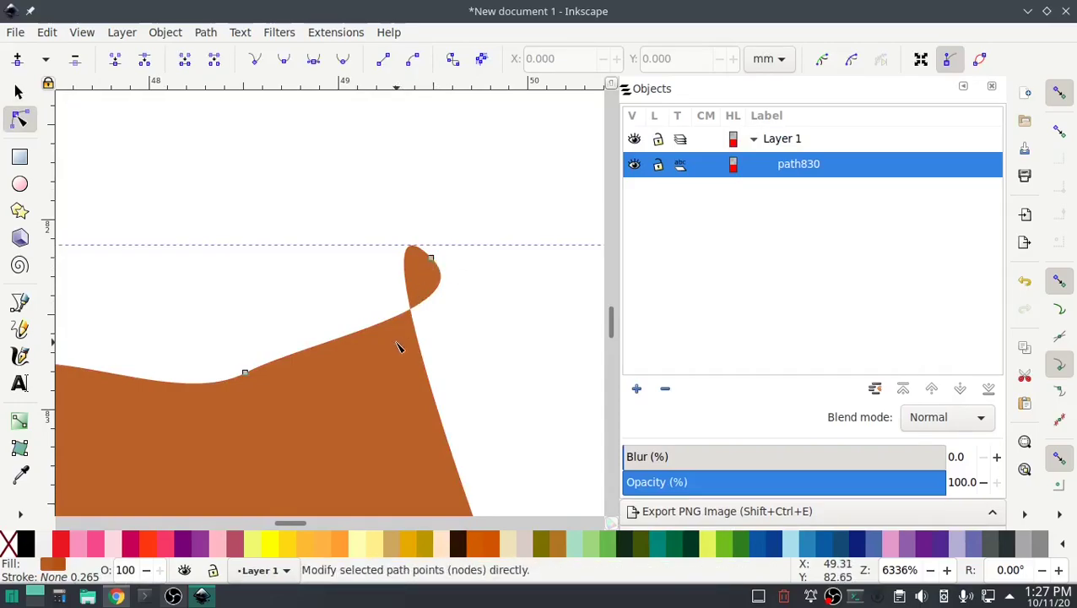
left_click(420, 329)
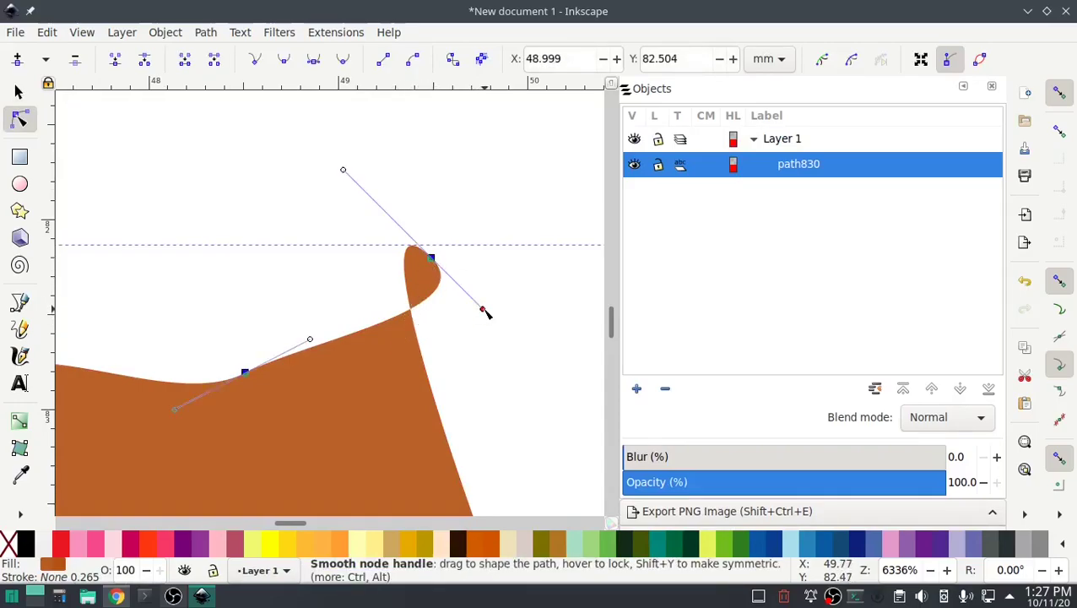
left_click_drag(482, 308, 358, 266)
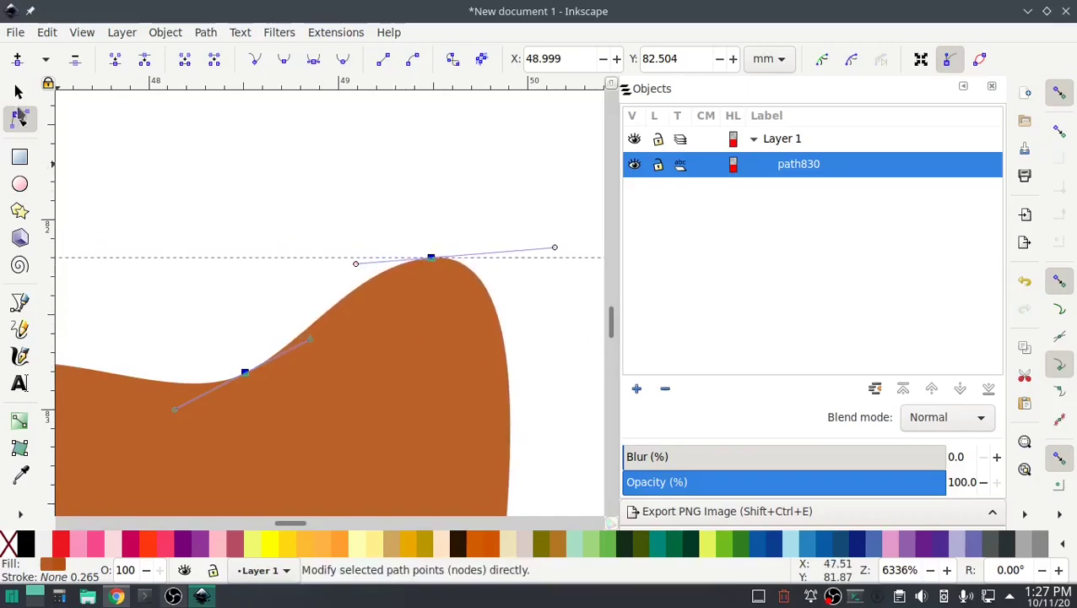
Step: Switch back to the Selector and deselect the orange shape
key("s")
left_click(570, 361)
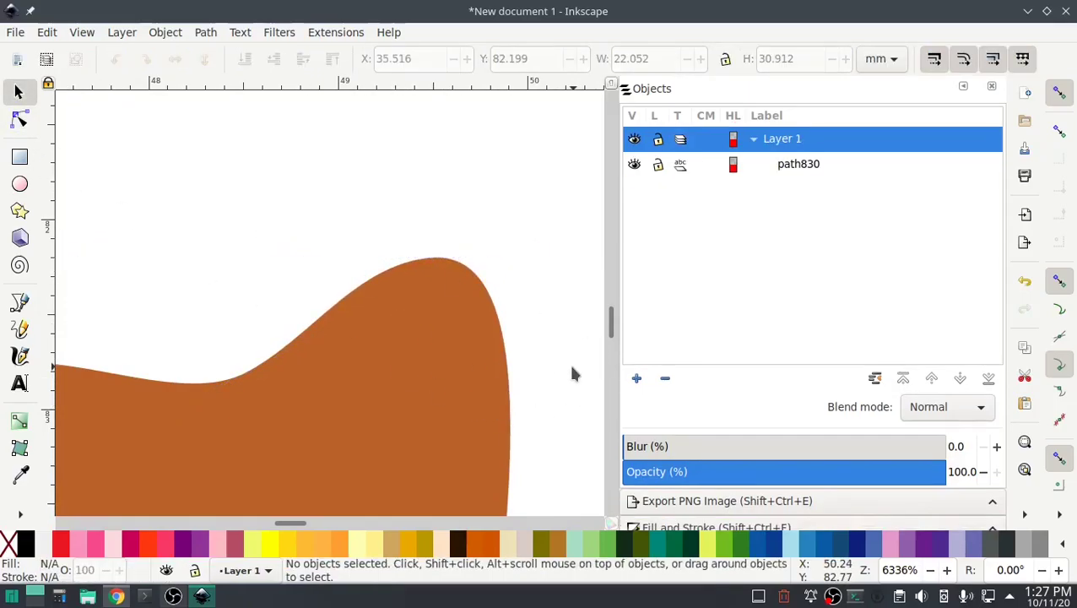
scroll(568, 362, "down", 7)
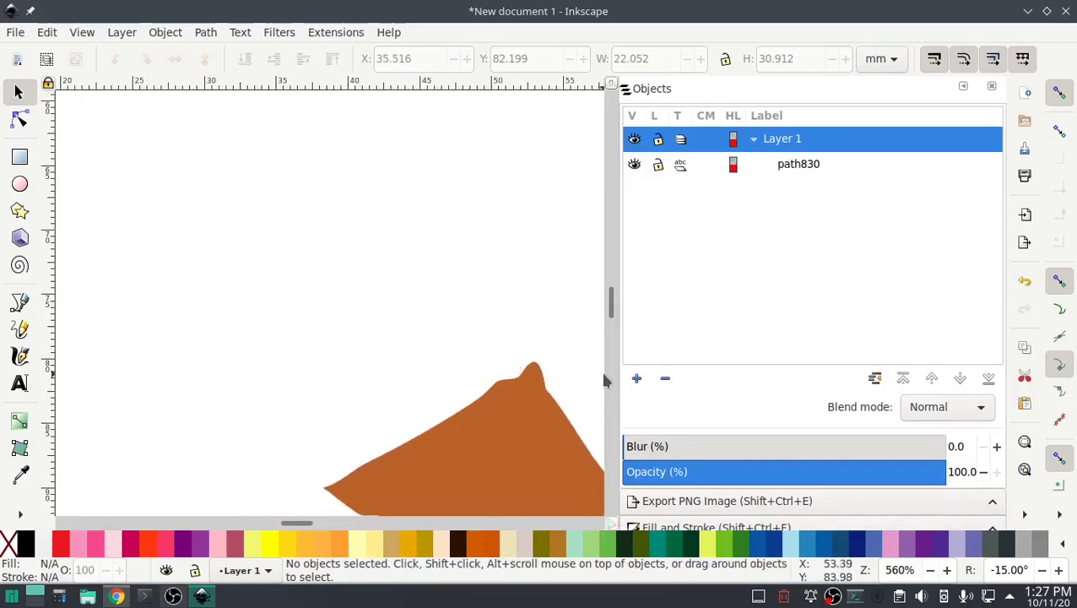
scroll(614, 319, "down", 5)
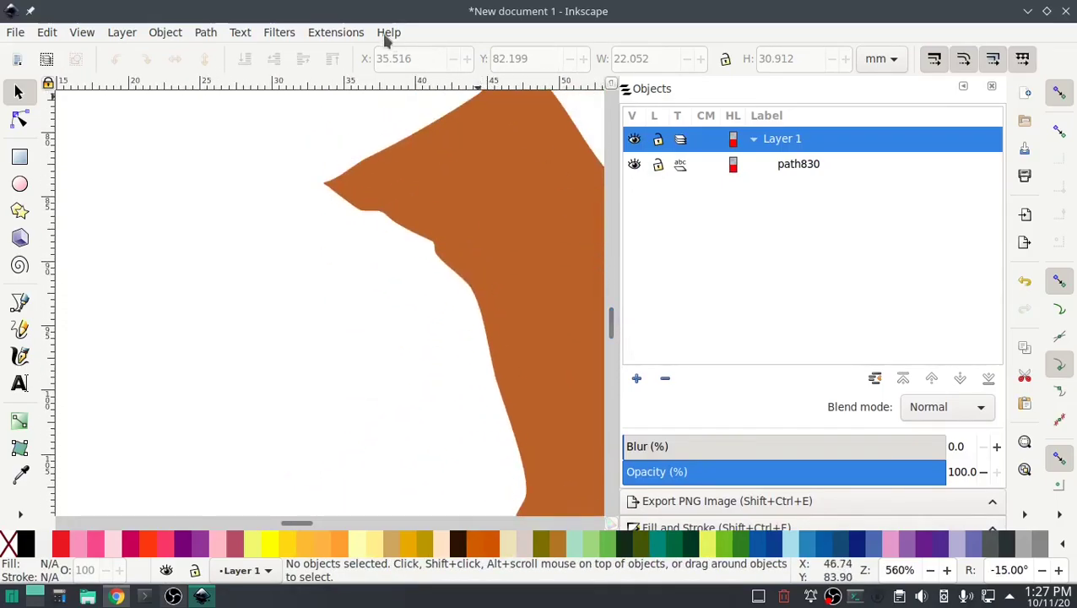
Step: Rerun Ink/Stitch Troubleshoot Objects, dismiss the all-valid report, and zoom out
left_click(336, 32)
mouse_move(436, 236)
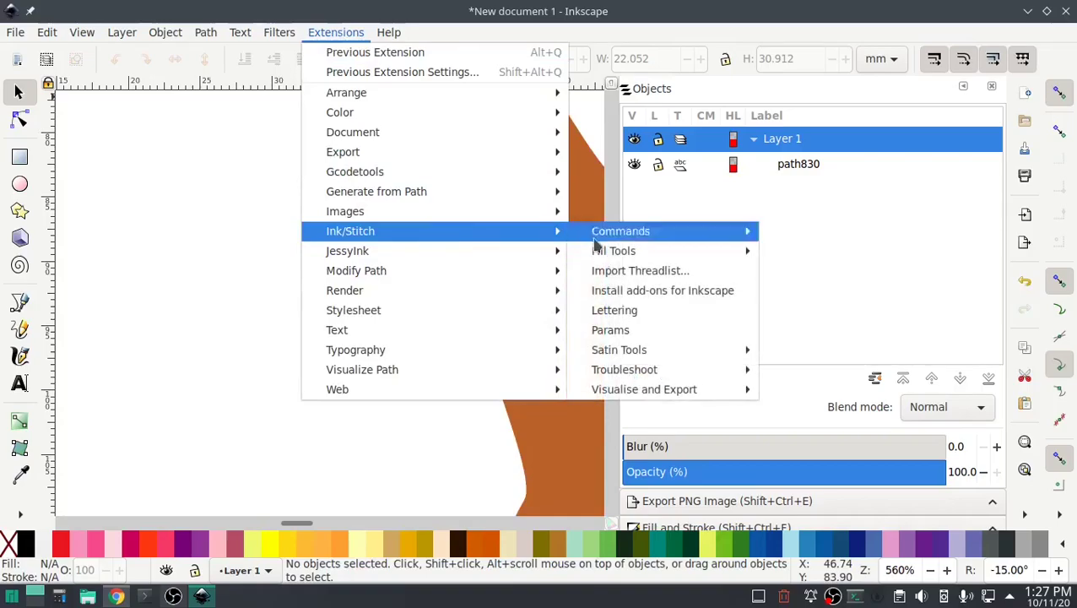
mouse_move(647, 375)
left_click(812, 410)
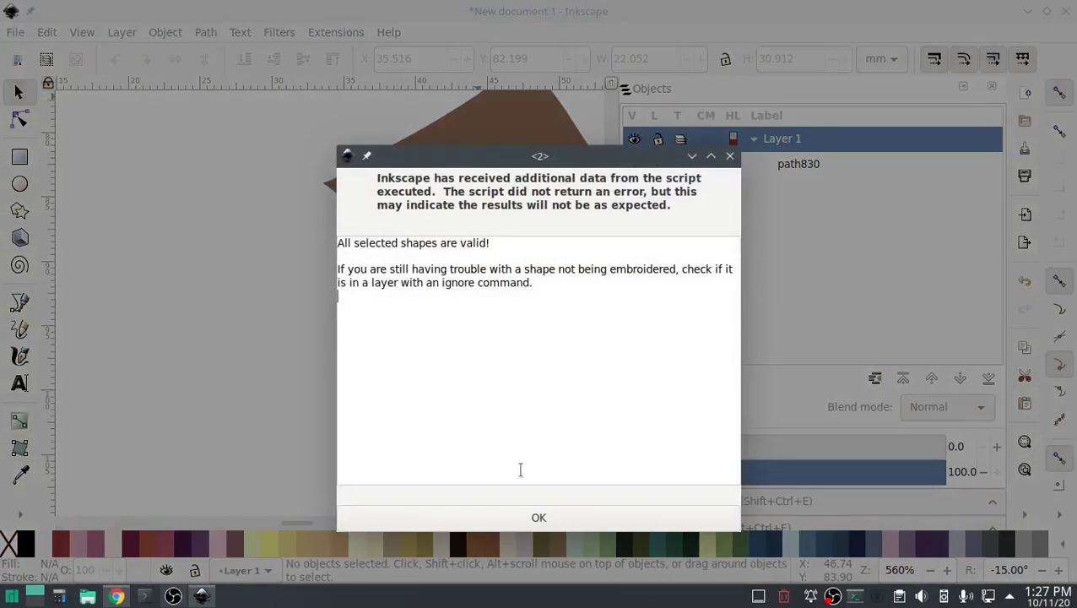
left_click(538, 517)
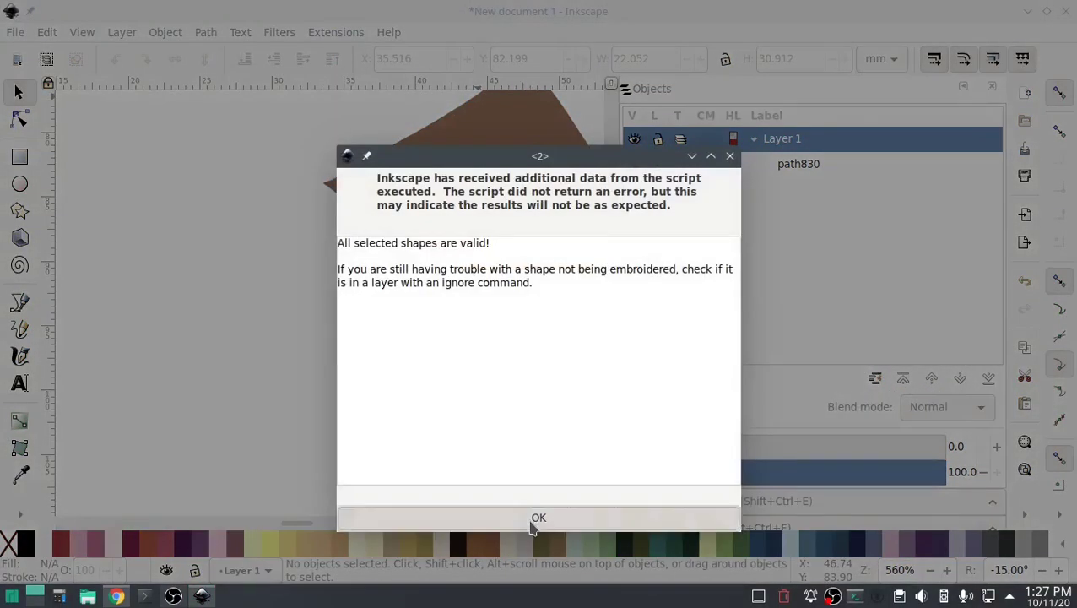
left_click_drag(307, 525, 319, 524)
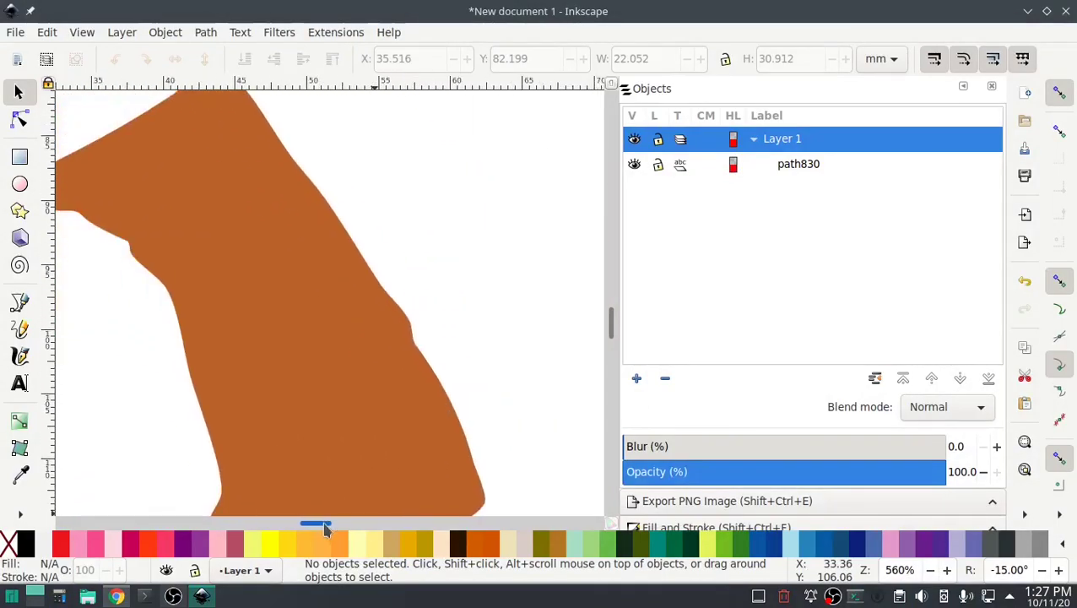
scroll(369, 382, "down", 3, "ctrl")
scroll(369, 381, "down", 1)
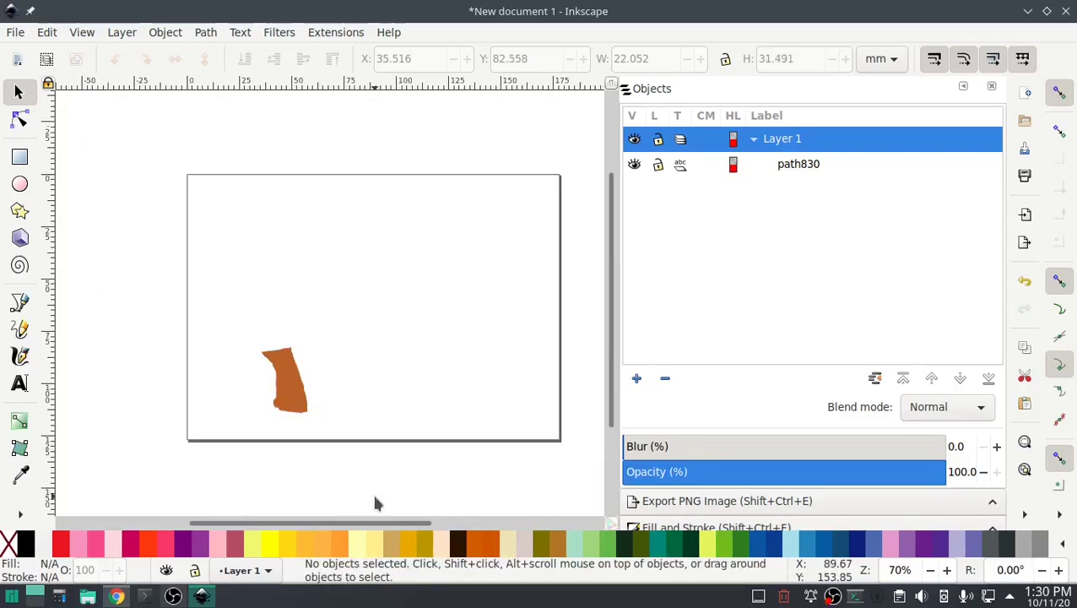
Step: Rerun Ink/Stitch Troubleshoot Objects on the brown trunk shape and dismiss the valid report
left_click(84, 33)
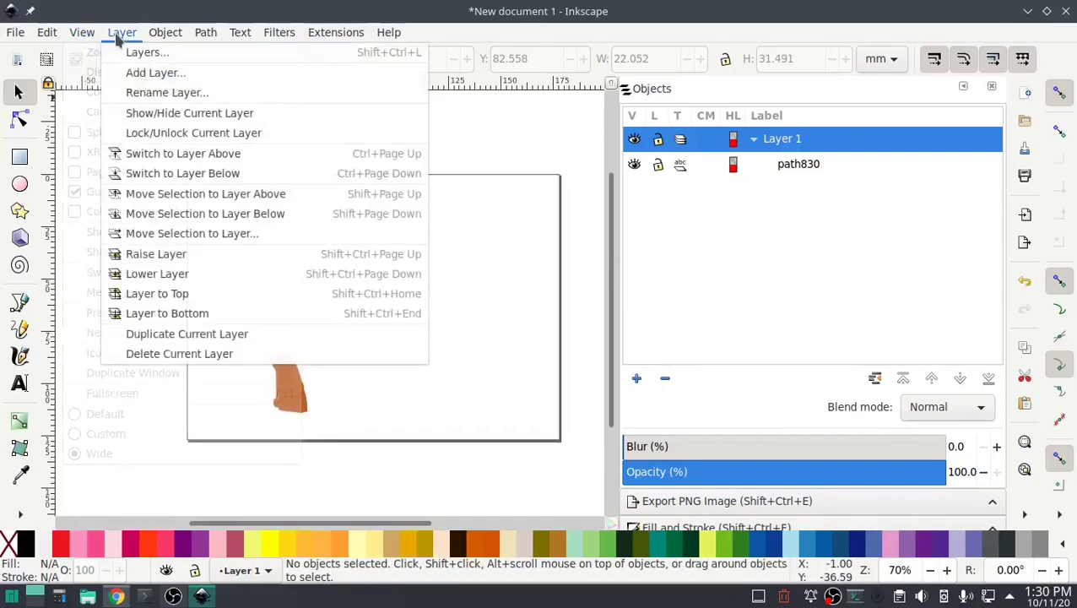
mouse_move(47, 32)
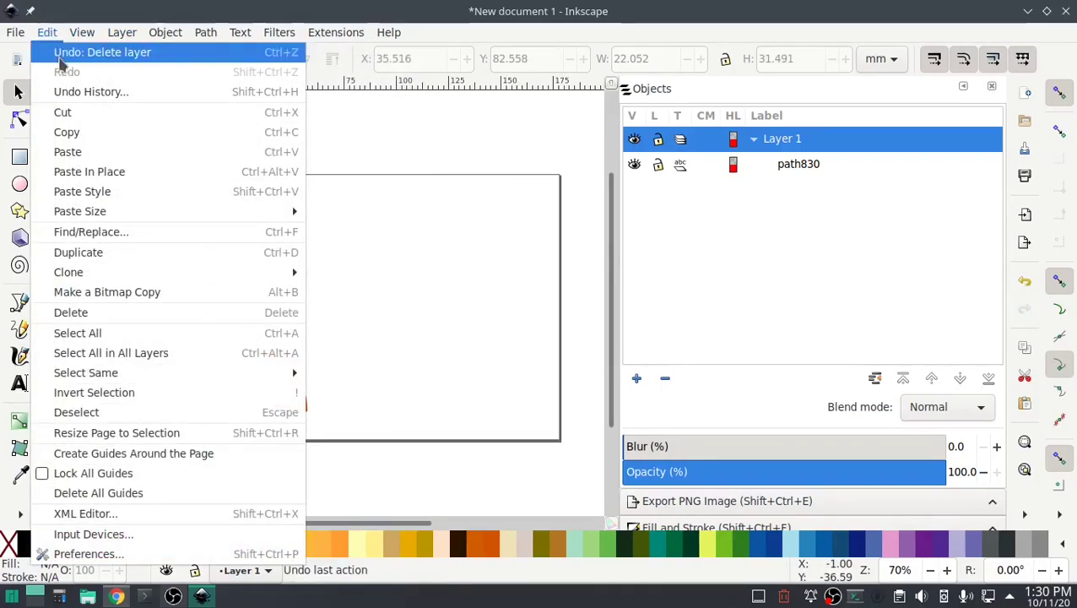
left_click(411, 123)
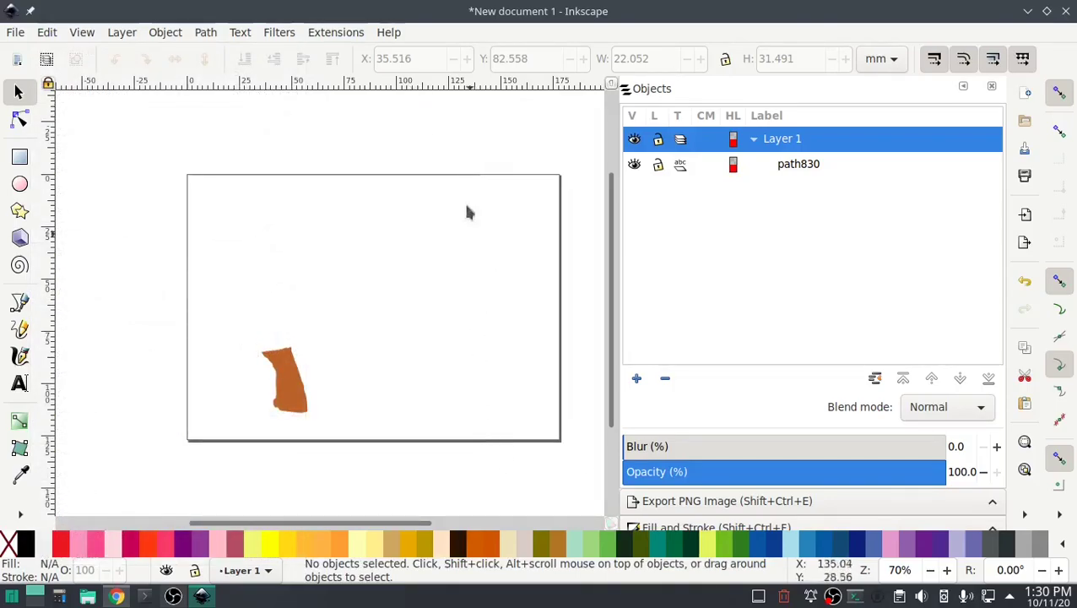
left_click(331, 32)
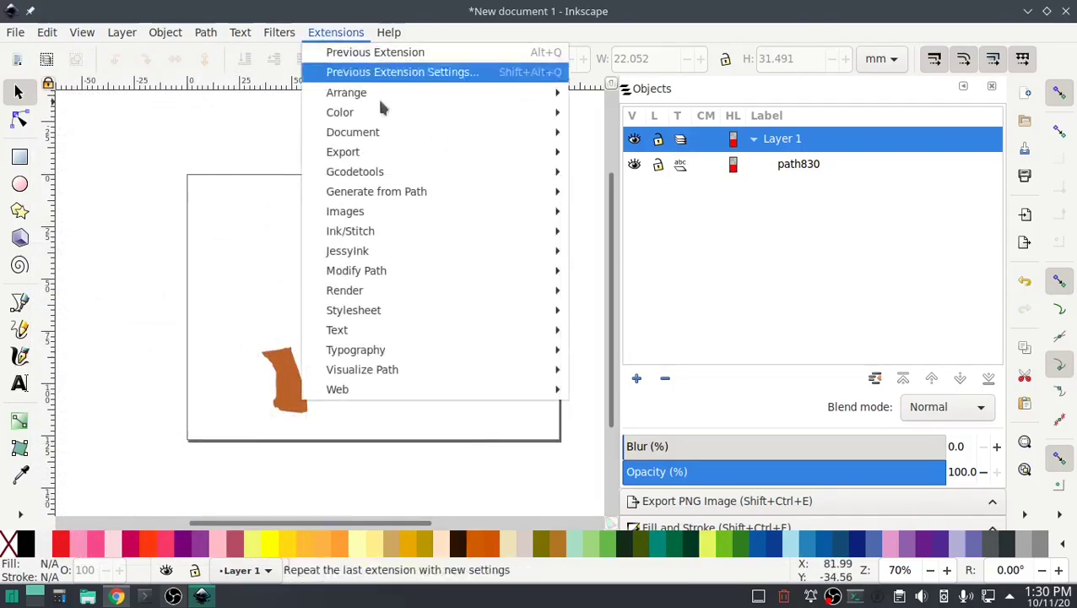
mouse_move(419, 241)
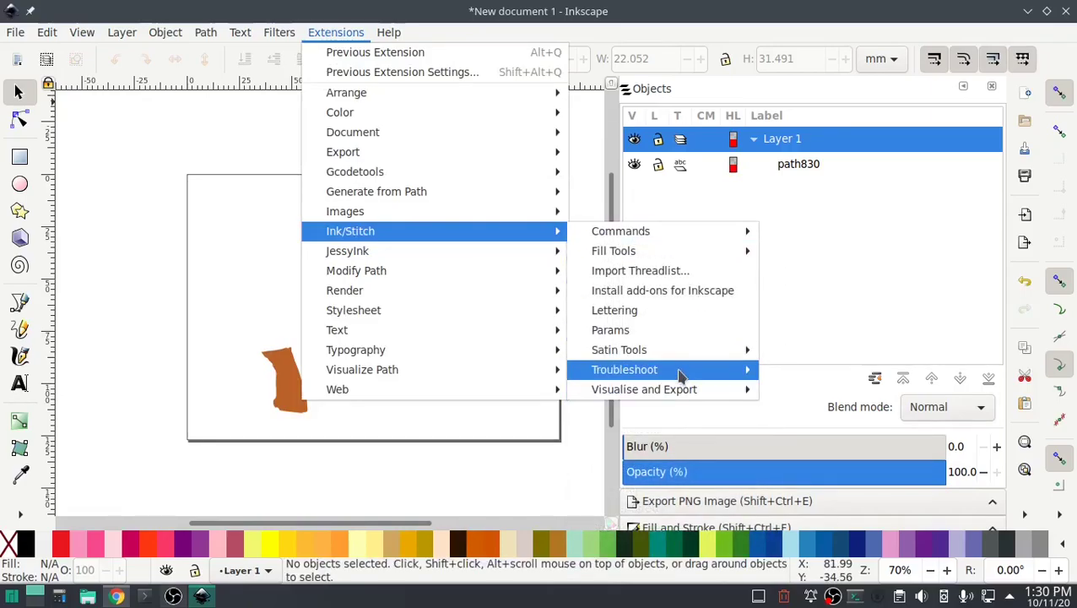
mouse_move(680, 371)
left_click(806, 409)
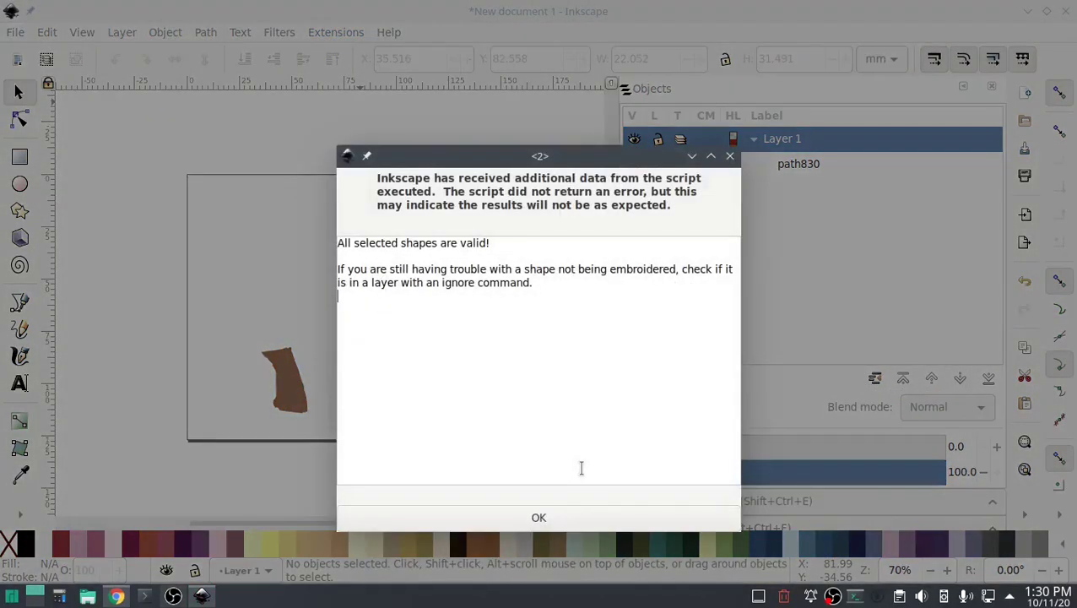
left_click(542, 515)
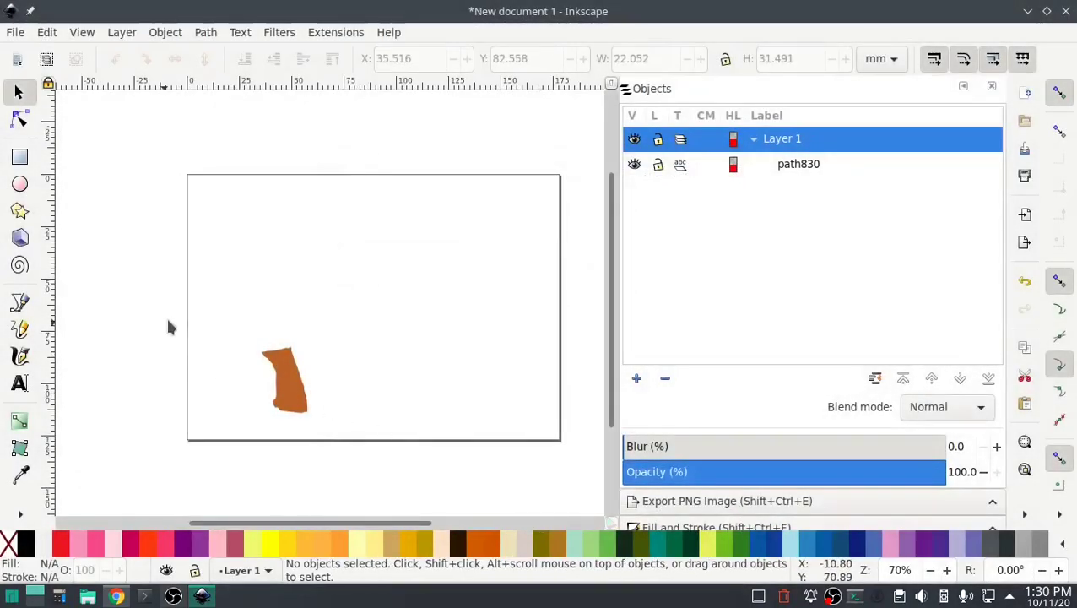
Step: Draw the tree canopy outline above the trunk with the Pencil tool
left_click(20, 329)
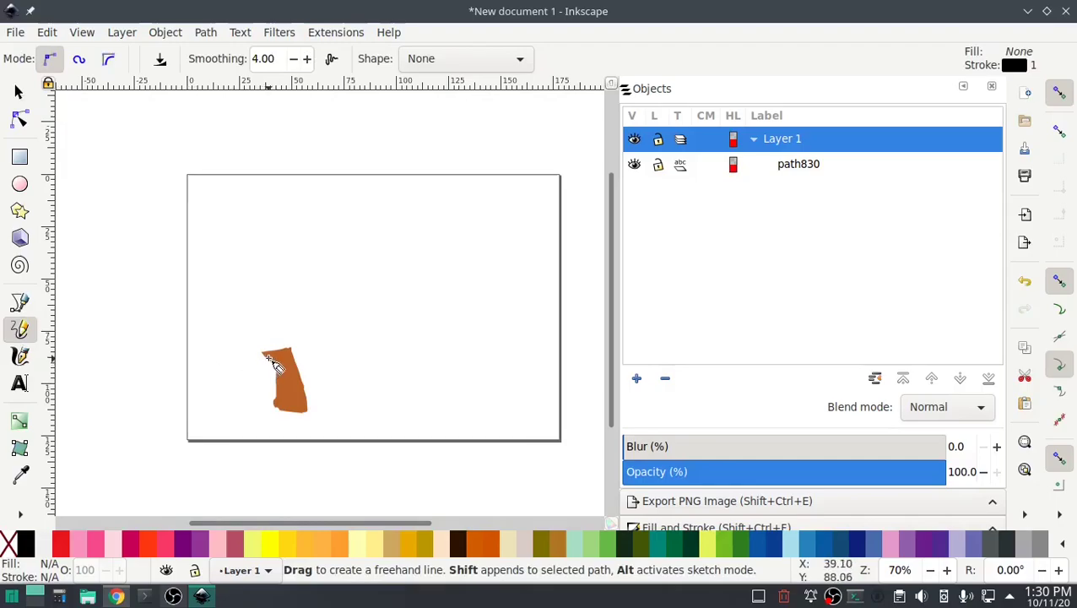
mouse_move(264, 359)
left_mouse_down()
mouse_move(255, 368)
mouse_move(238, 356)
mouse_move(216, 317)
mouse_move(240, 285)
mouse_move(275, 275)
mouse_move(325, 297)
mouse_move(333, 321)
mouse_move(321, 349)
mouse_move(265, 353)
left_mouse_up()
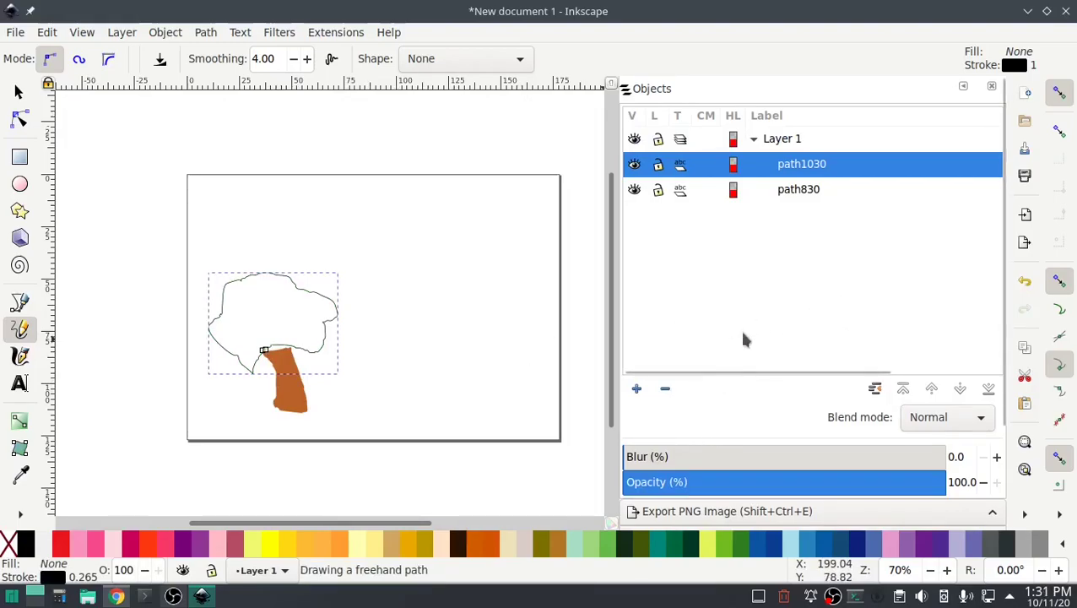
scroll(744, 337, "down", 3)
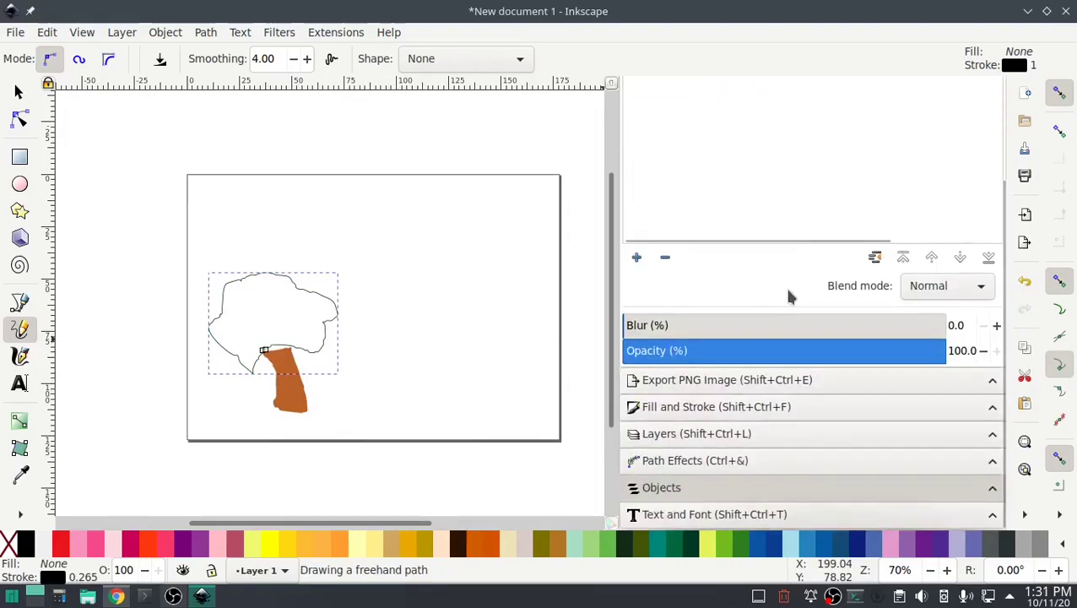
Step: Remove the canopy's stroke and give it a flat green fill (14b31ae7)
left_click(716, 406)
scroll(709, 219, "up", 2)
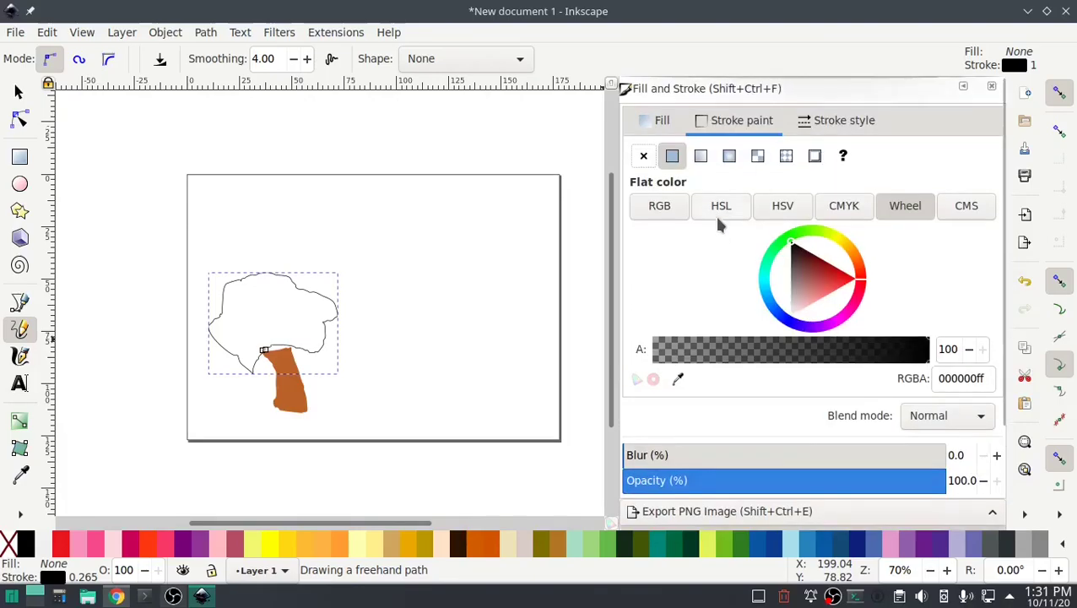
left_click(734, 120)
left_click(644, 155)
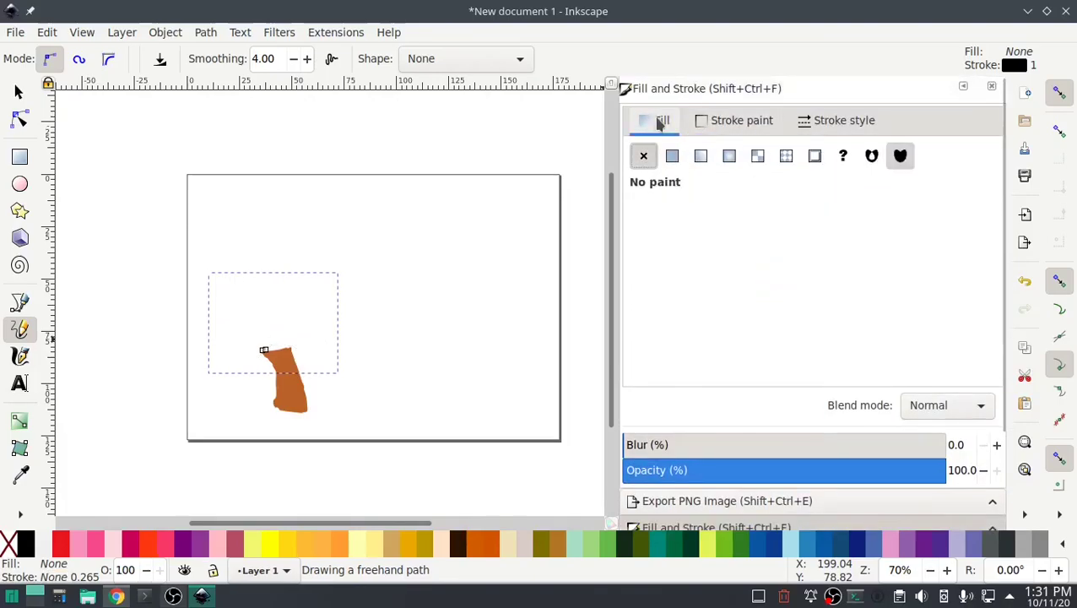
left_click(658, 123)
left_click(672, 156)
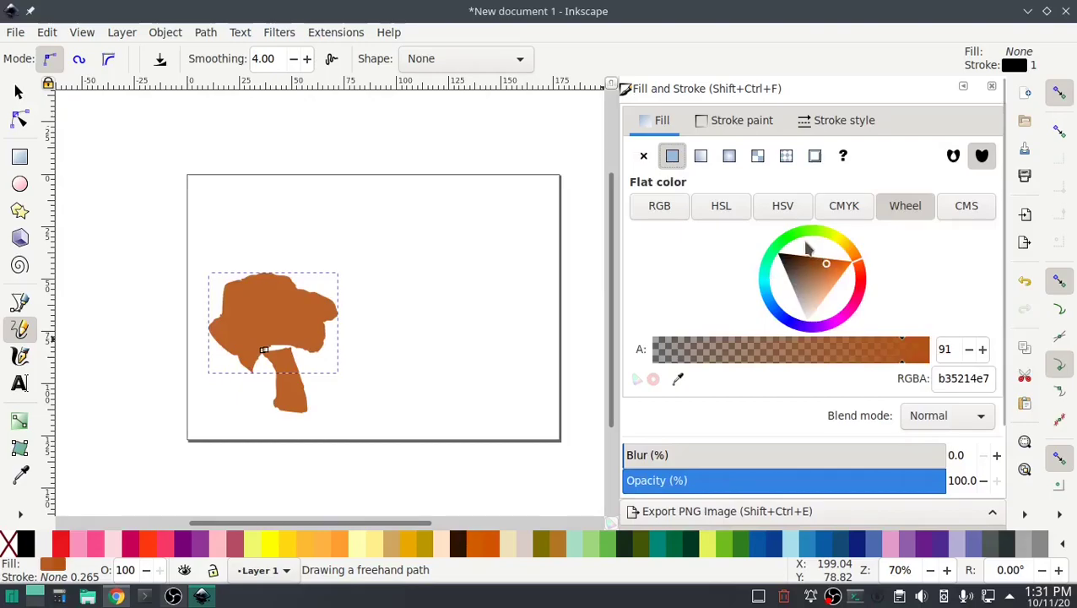
left_click(792, 242)
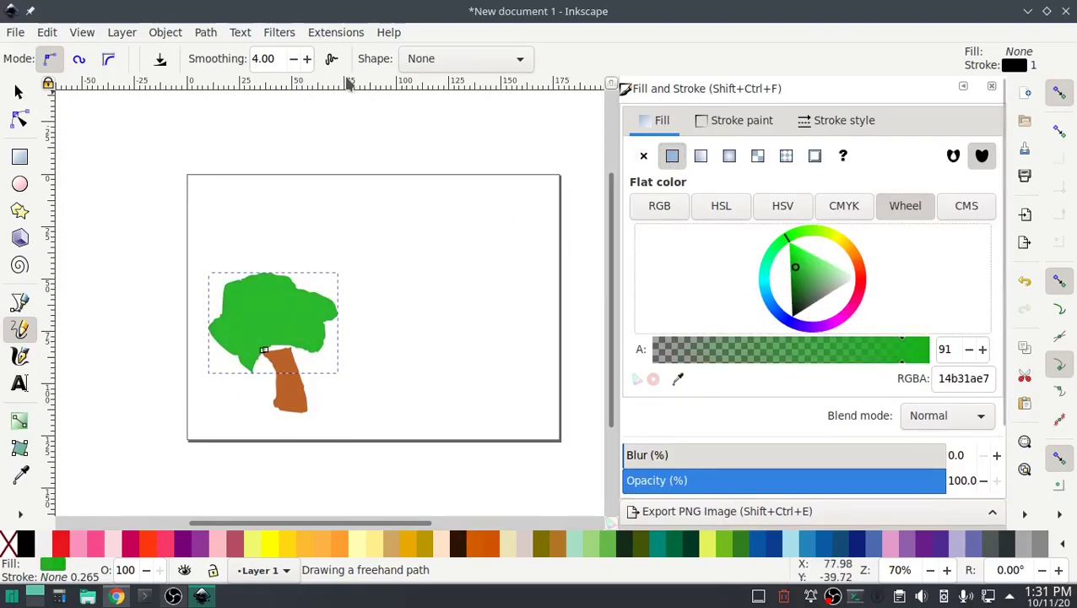
Step: Run Ink/Stitch Troubleshoot Objects and dismiss the all-shapes-valid report
left_click(336, 33)
mouse_move(403, 232)
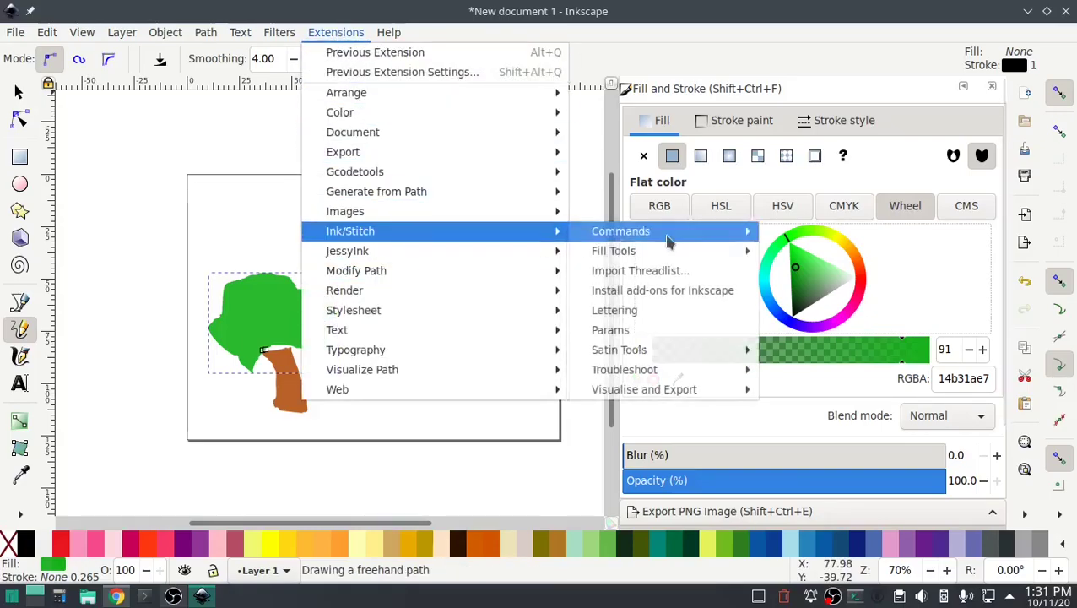
mouse_move(672, 379)
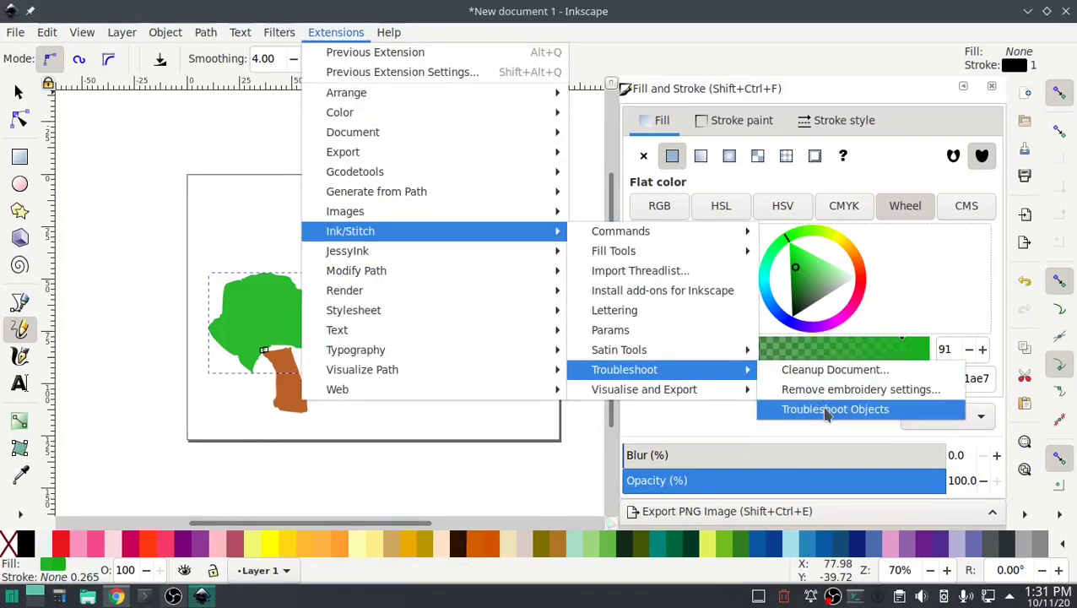
left_click(825, 408)
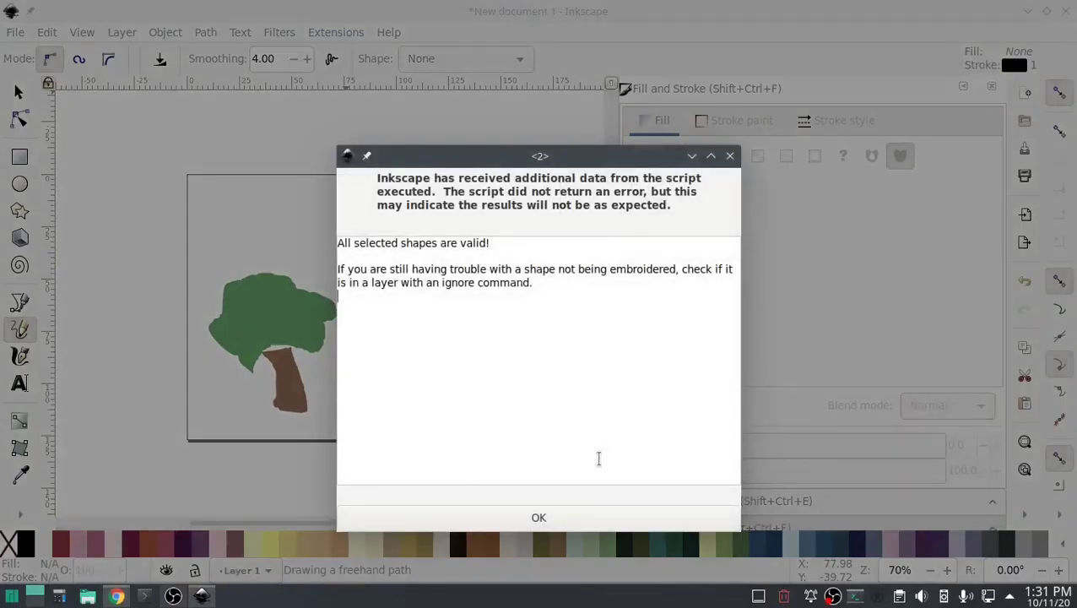
left_click(558, 525)
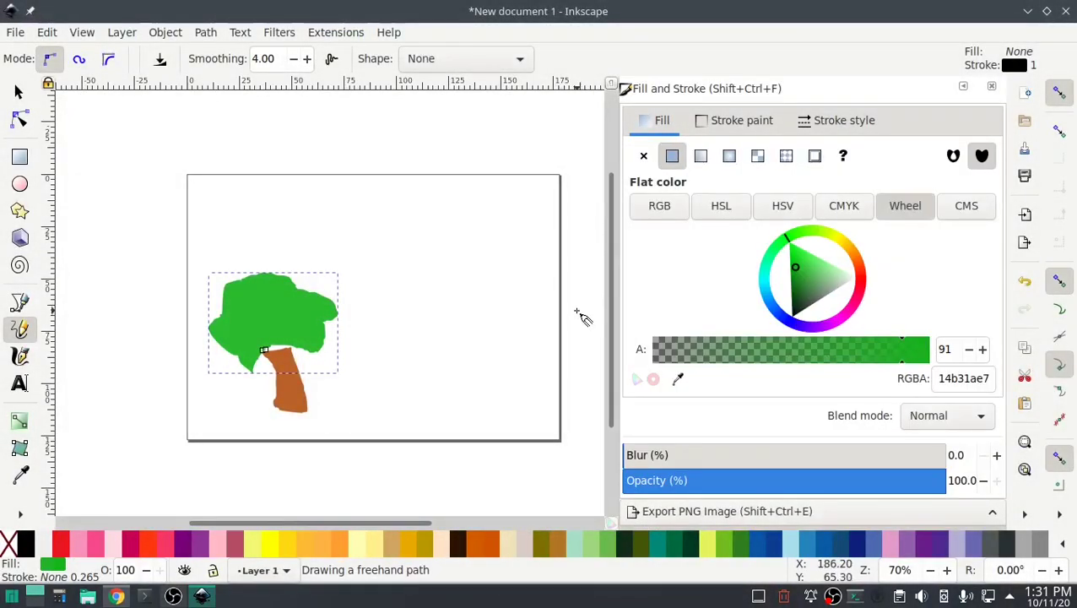
Step: Draw a circle in the page's top-right and colour it bright yellow (fffe00e7)
left_click(19, 184)
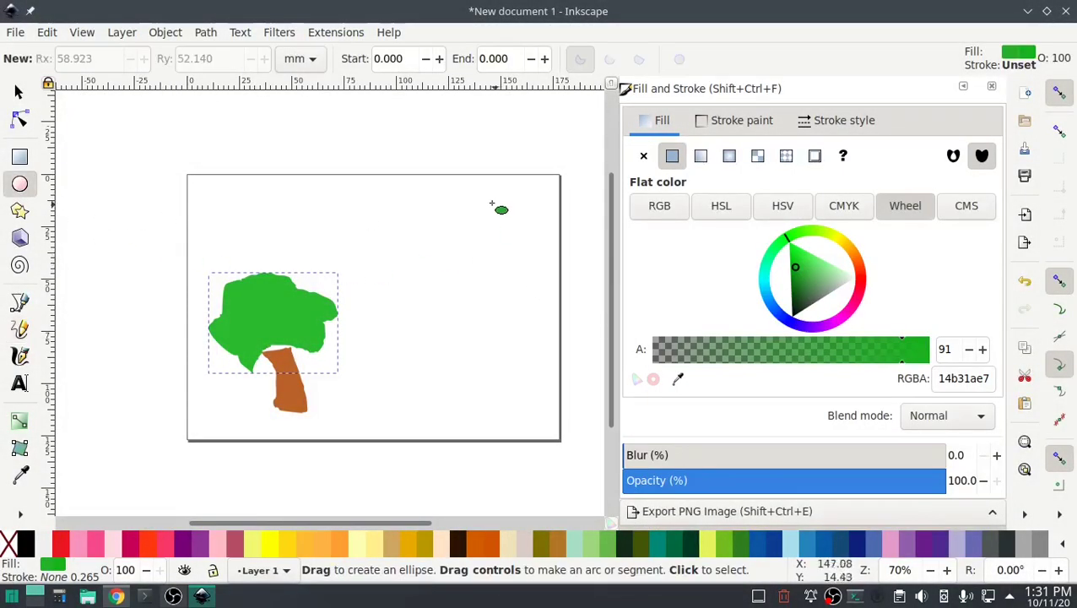
mouse_move(483, 189)
left_mouse_down()
mouse_move(536, 242)
mouse_move(498, 236)
left_mouse_up()
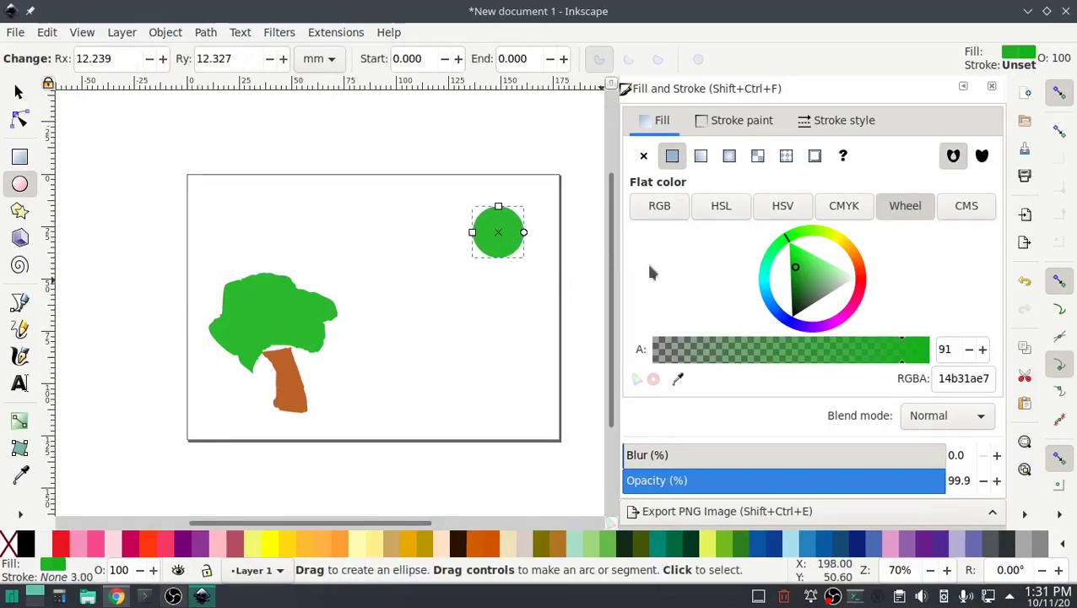
left_click_drag(840, 243, 836, 241)
left_click(835, 248)
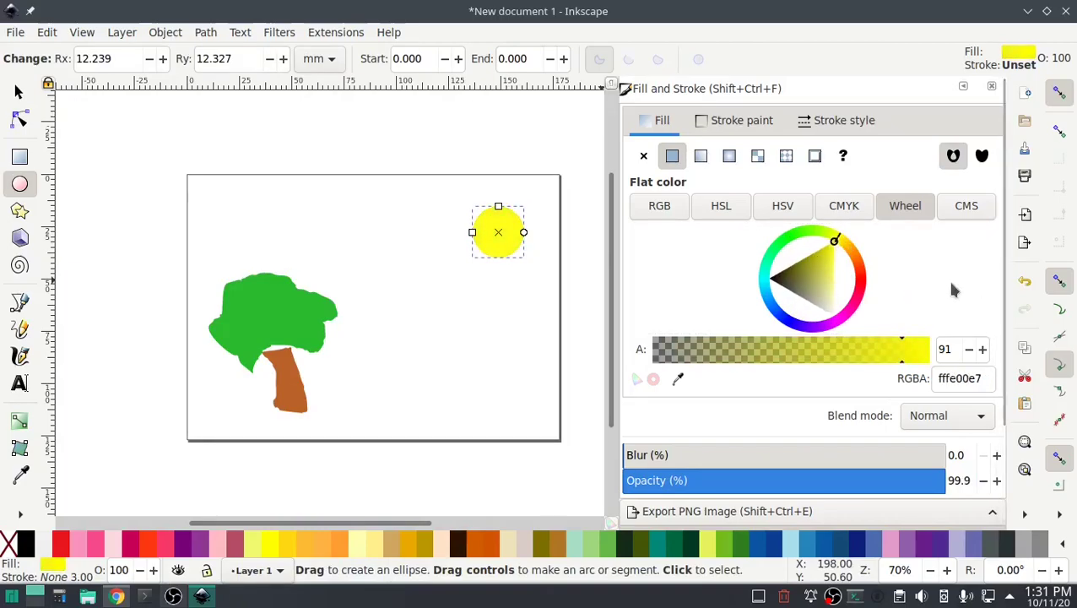
Step: Draw a 7-pointed star over the circle and rubber-band select both shapes
left_click(20, 212)
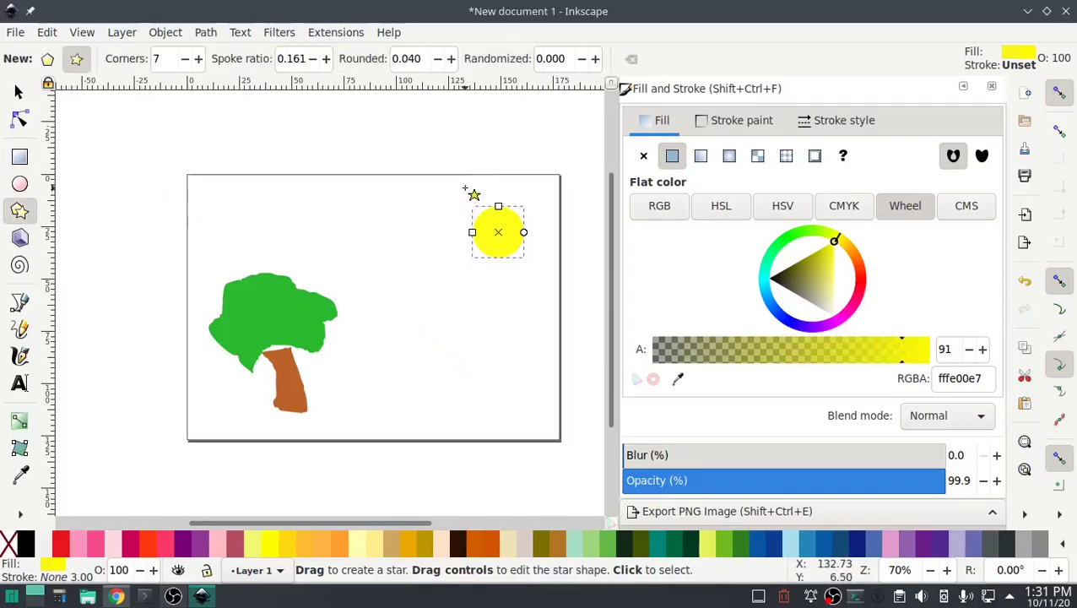
left_click_drag(474, 192, 504, 234)
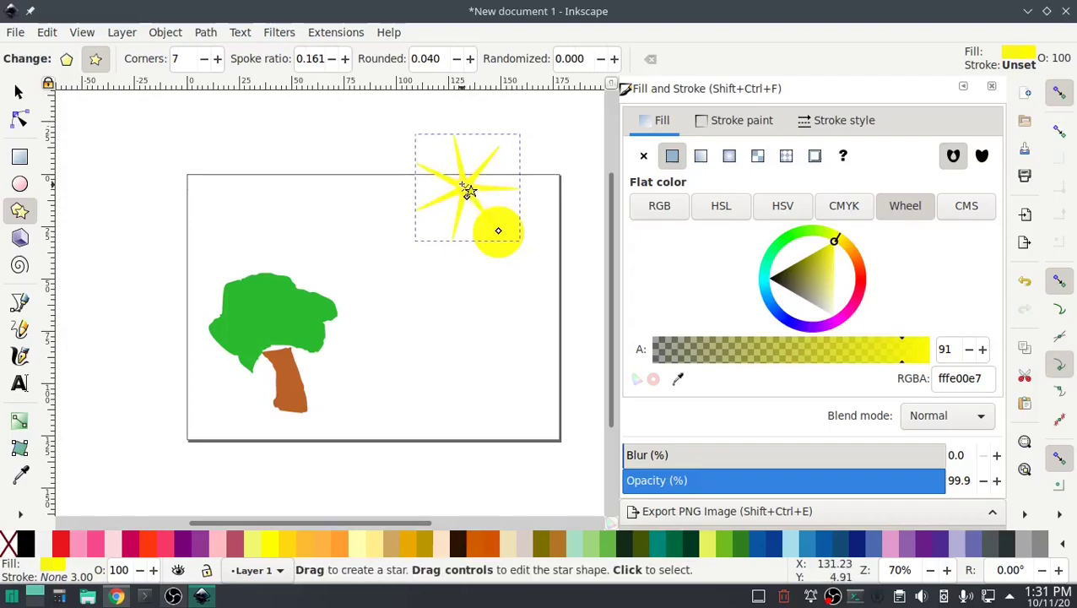
left_click_drag(474, 199, 502, 237)
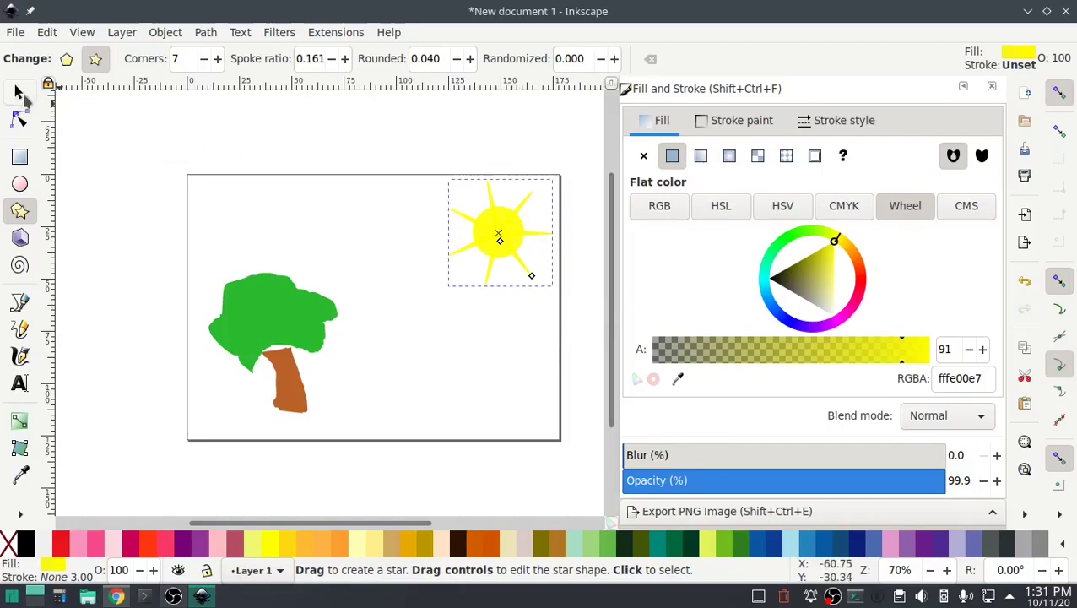
left_click(21, 95)
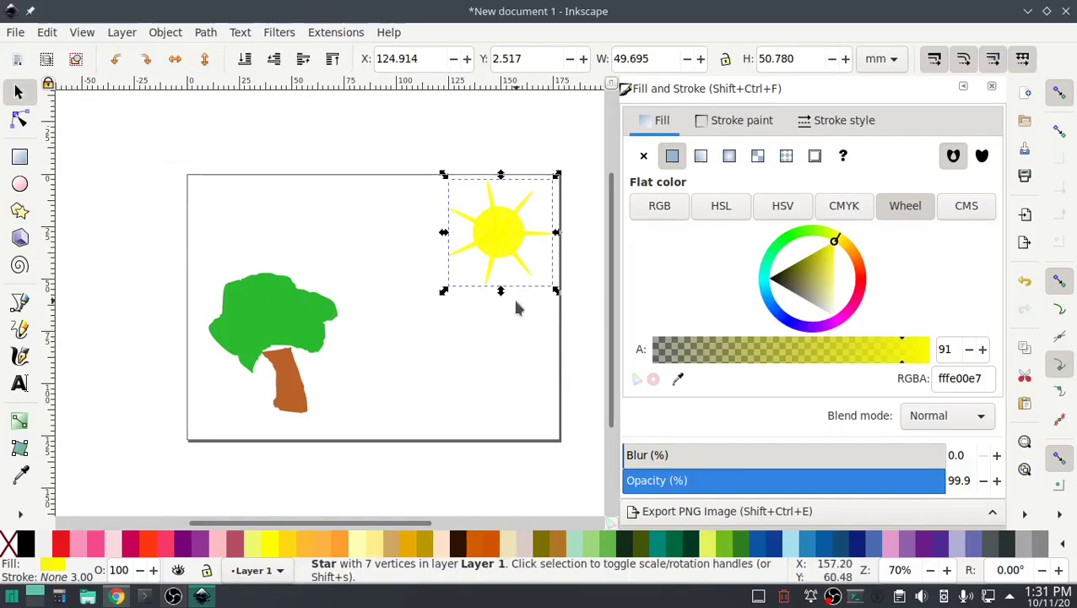
left_click_drag(426, 320, 579, 155)
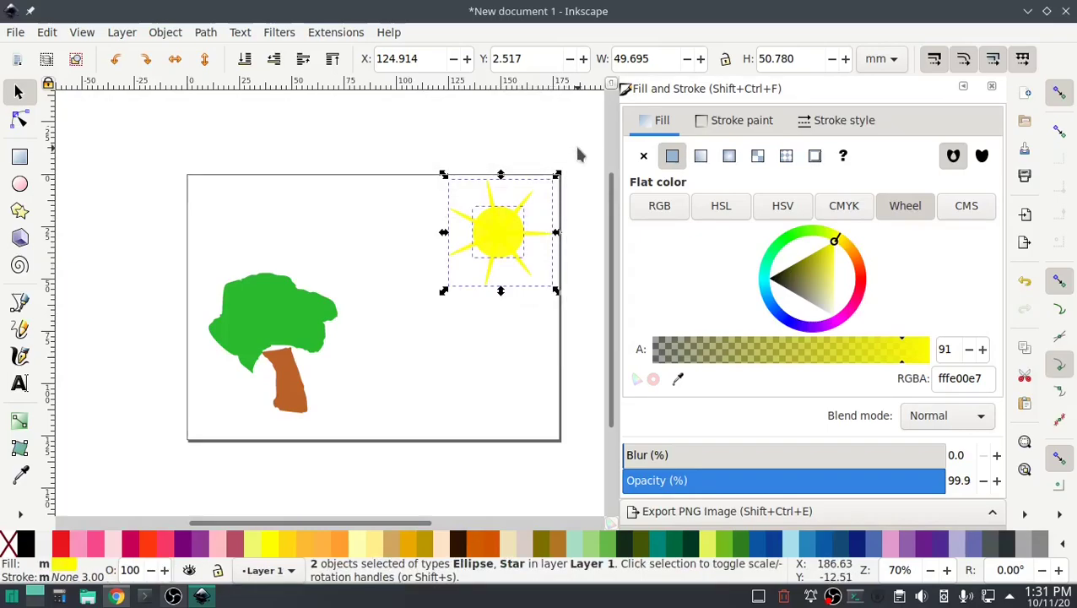
Step: Union the circle and star into a single path with Path > Union
left_click(166, 32)
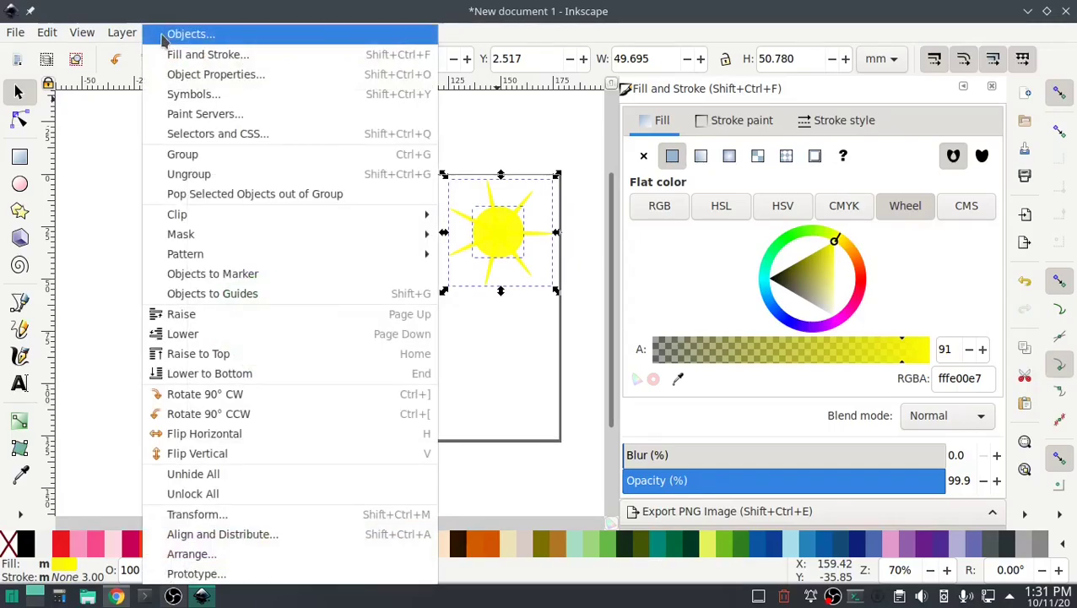
left_click(207, 32)
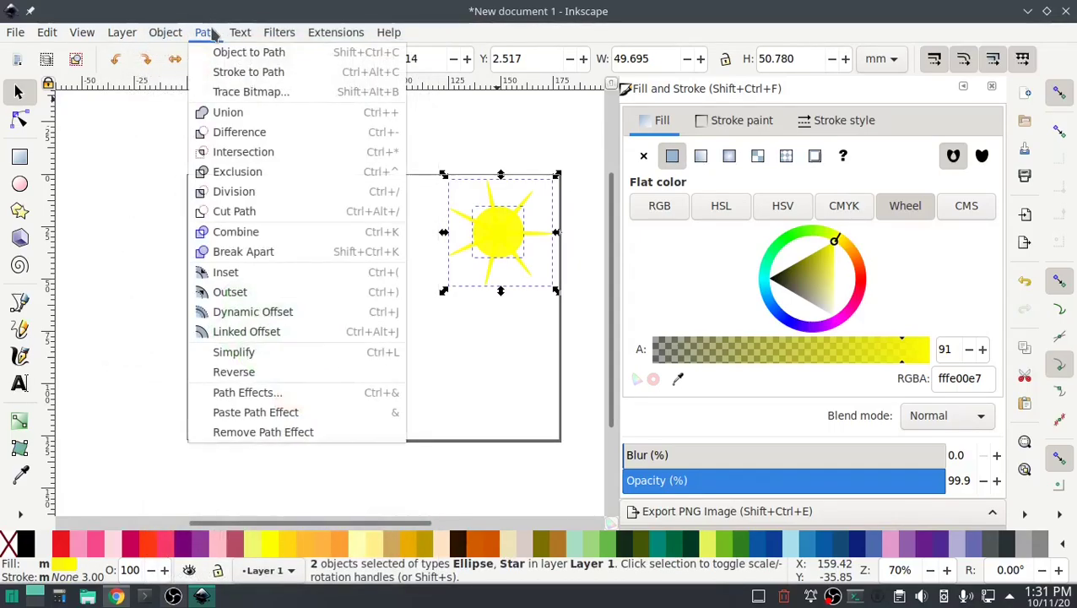
left_click(239, 119)
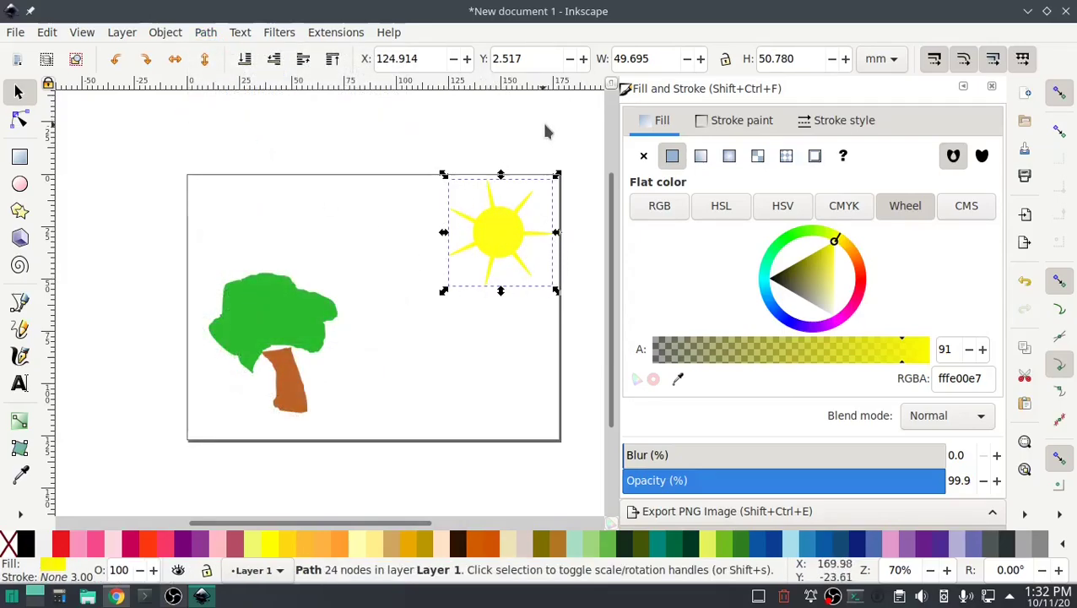
Step: Run Troubleshoot Objects on the sun, dismiss the valid report, and deselect it
left_click(338, 34)
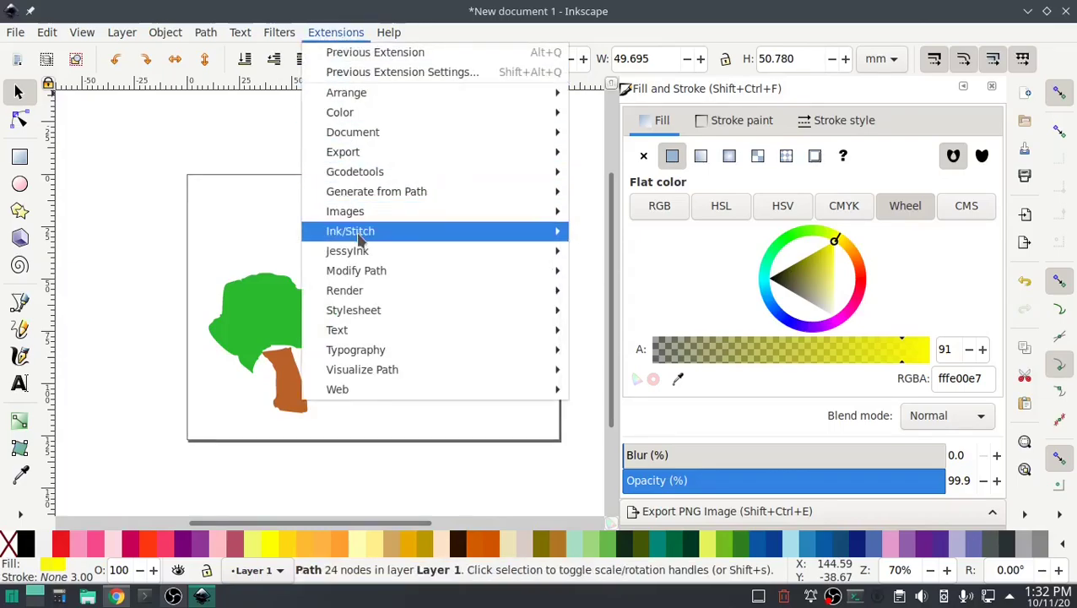
mouse_move(350, 231)
mouse_move(616, 381)
left_click(835, 409)
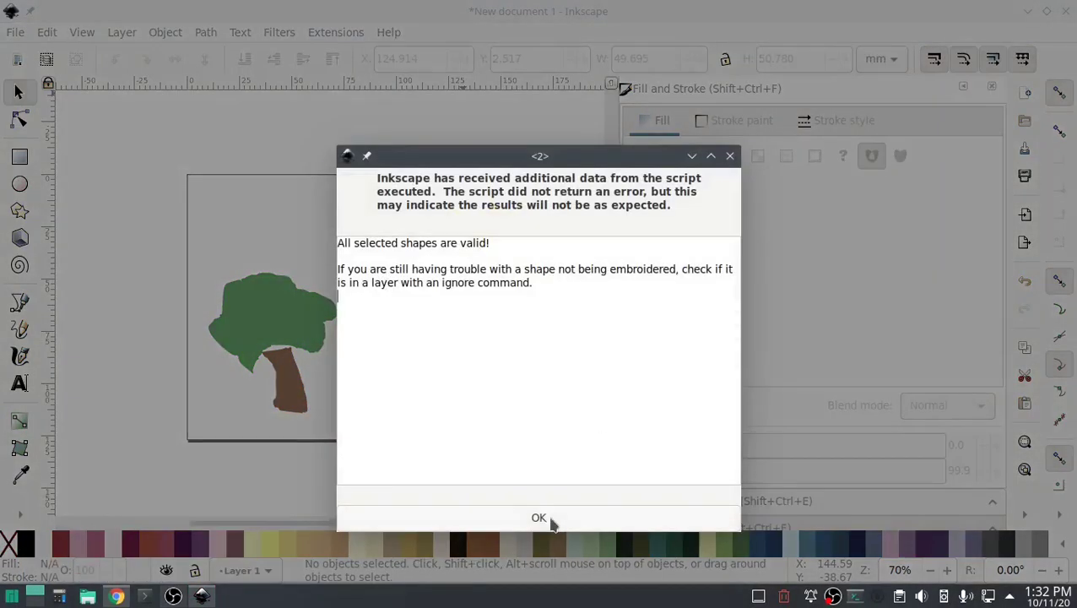
left_click(550, 520)
left_click(440, 135)
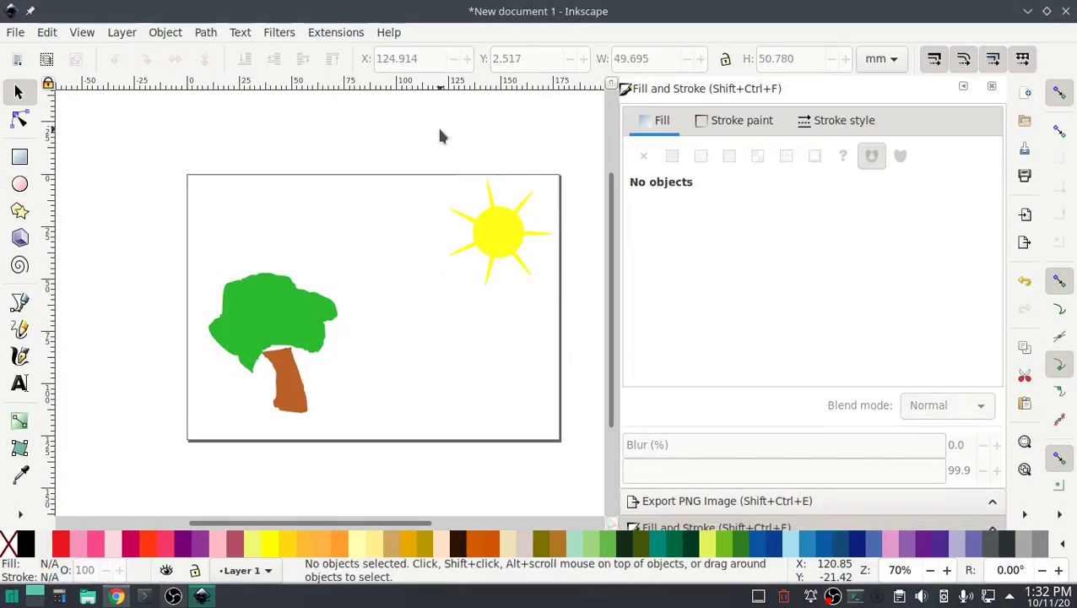
left_click(321, 34)
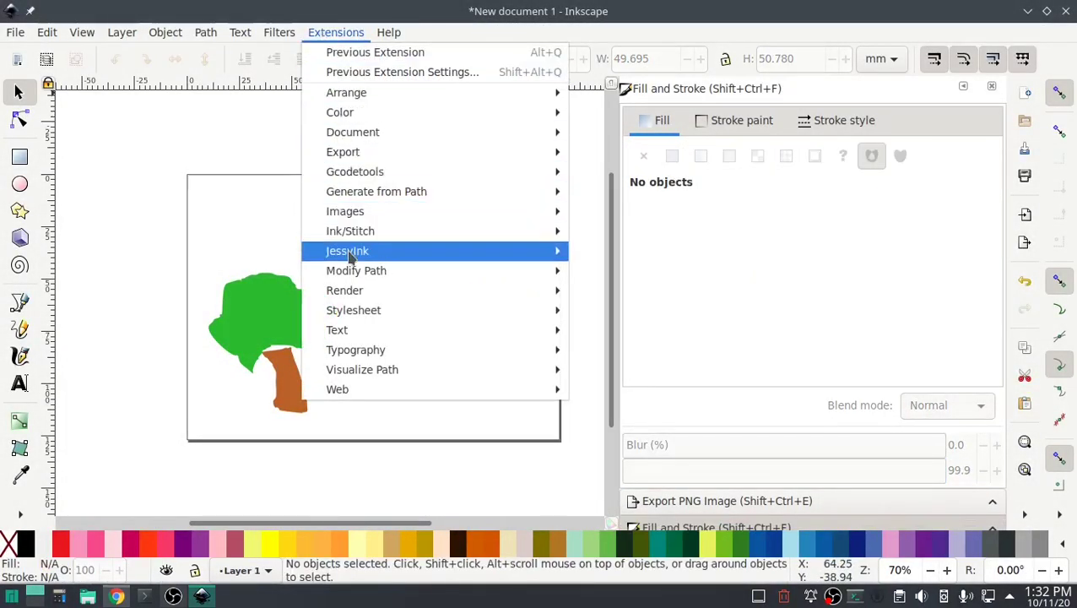
Step: Run the Ink/Stitch Simulator, speed playback up three times through all 7298 stitches, then close it
mouse_move(359, 231)
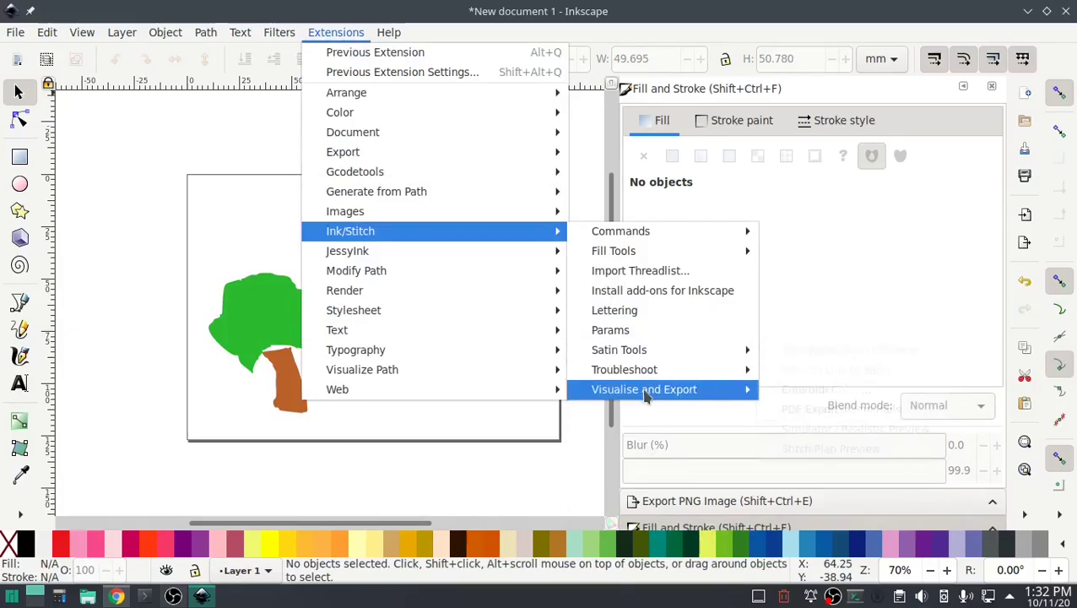
mouse_move(658, 389)
left_click(822, 431)
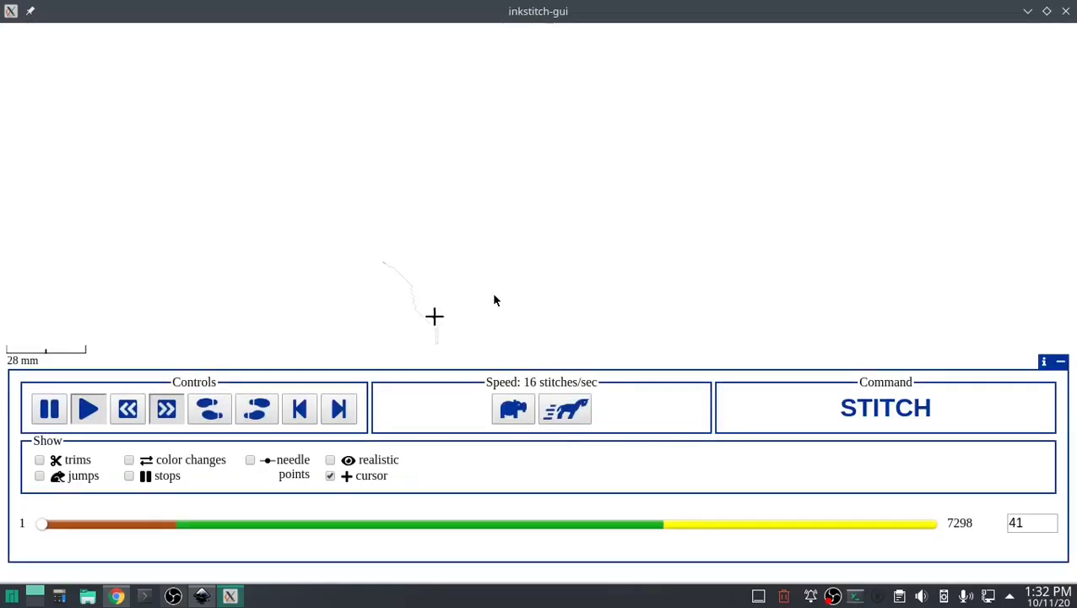
left_click(569, 413)
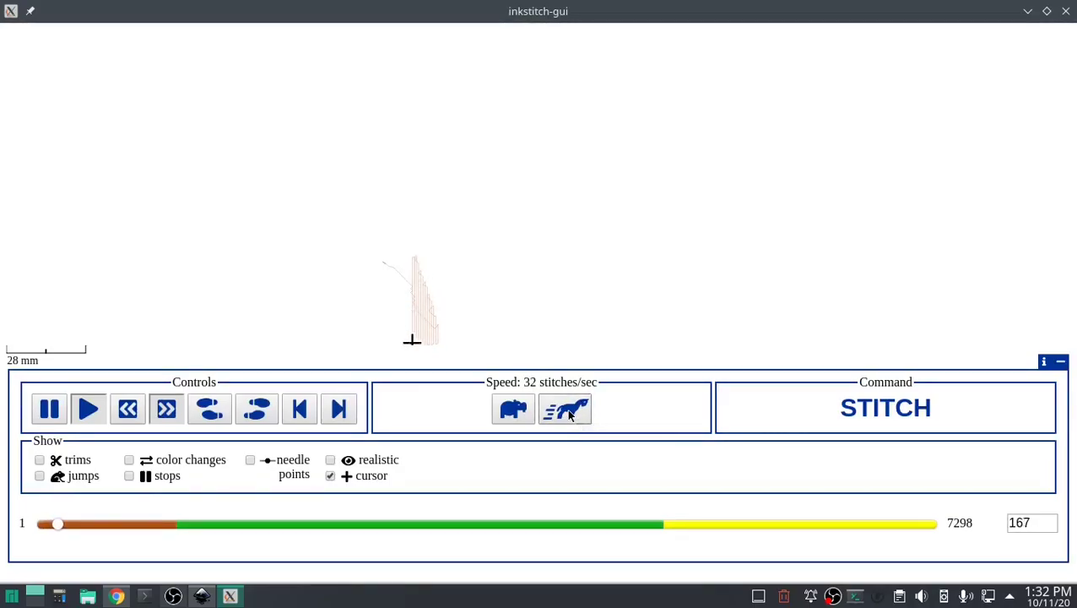
left_click(569, 412)
left_click(568, 412)
left_click(569, 413)
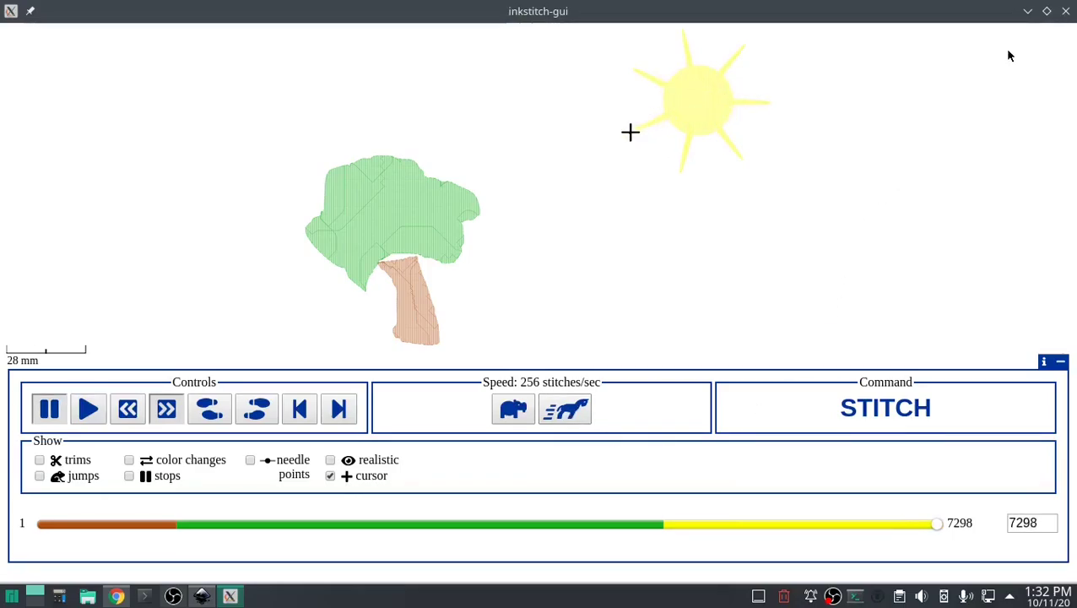
left_click(1066, 10)
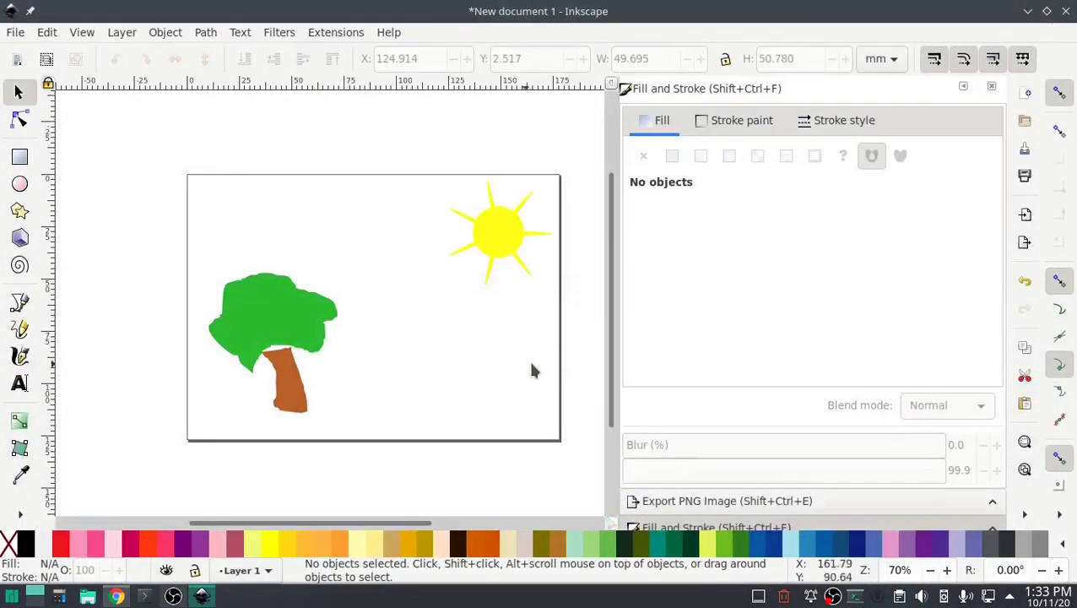
Step: Delete the tree, trunk and sun, and set the page Width and Height to 4 in
mouse_move(193, 433)
left_mouse_down()
mouse_move(516, 231)
mouse_move(577, 154)
left_mouse_up()
key("Delete")
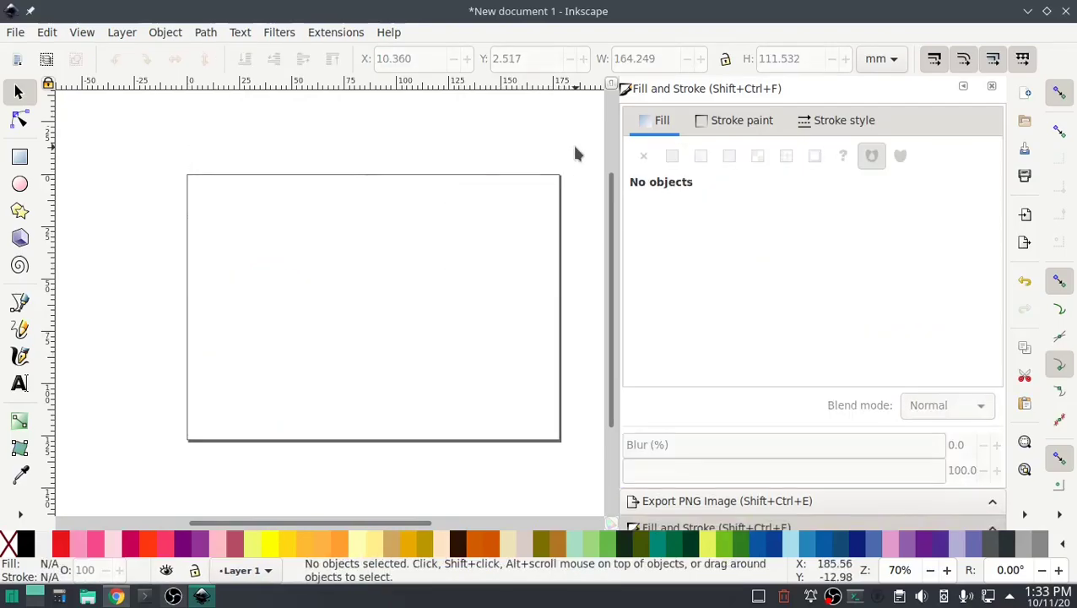
left_click(15, 32)
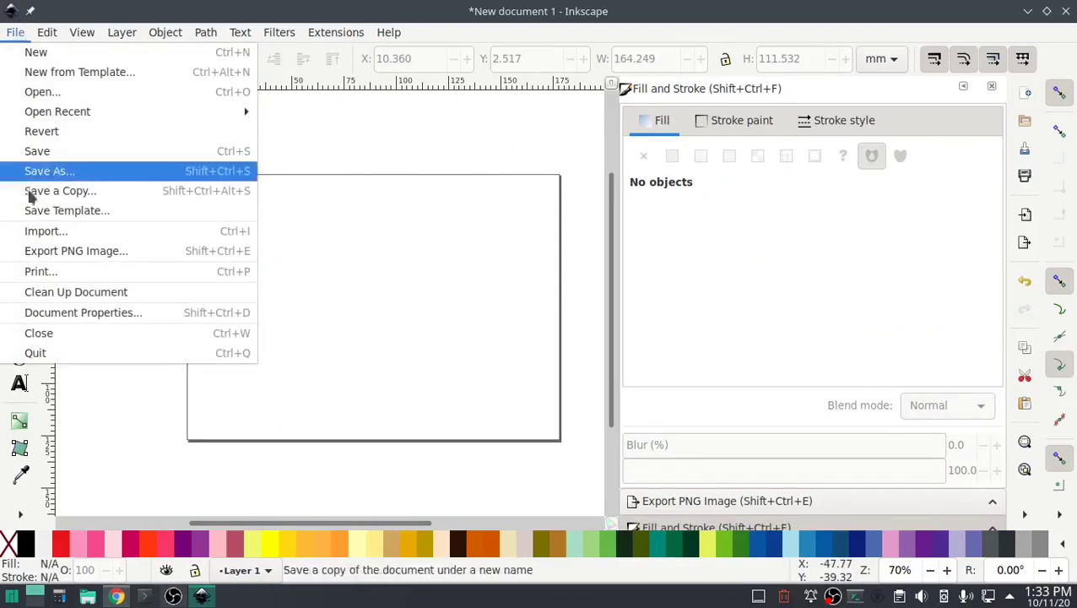
left_click(34, 312)
left_click_drag(699, 325, 608, 331)
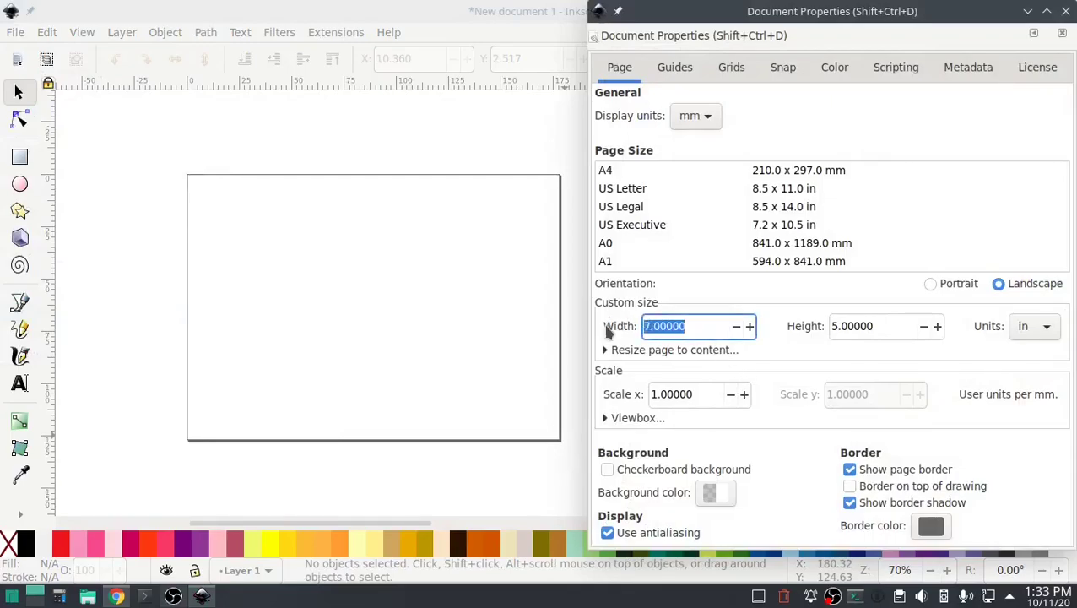
type("4")
key("Tab")
type("4")
key("Tab")
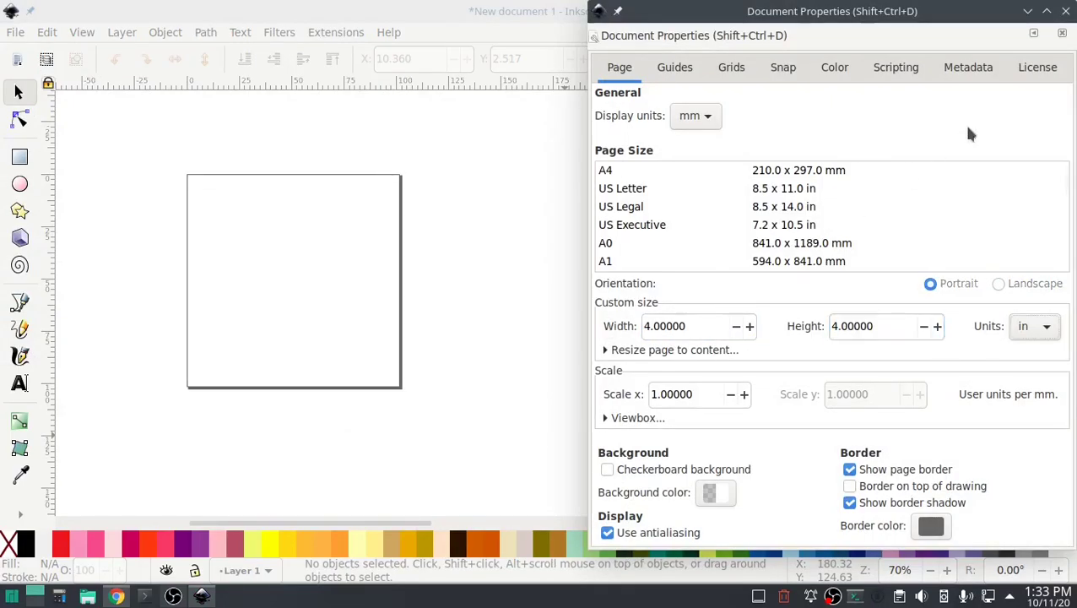
left_click(1066, 11)
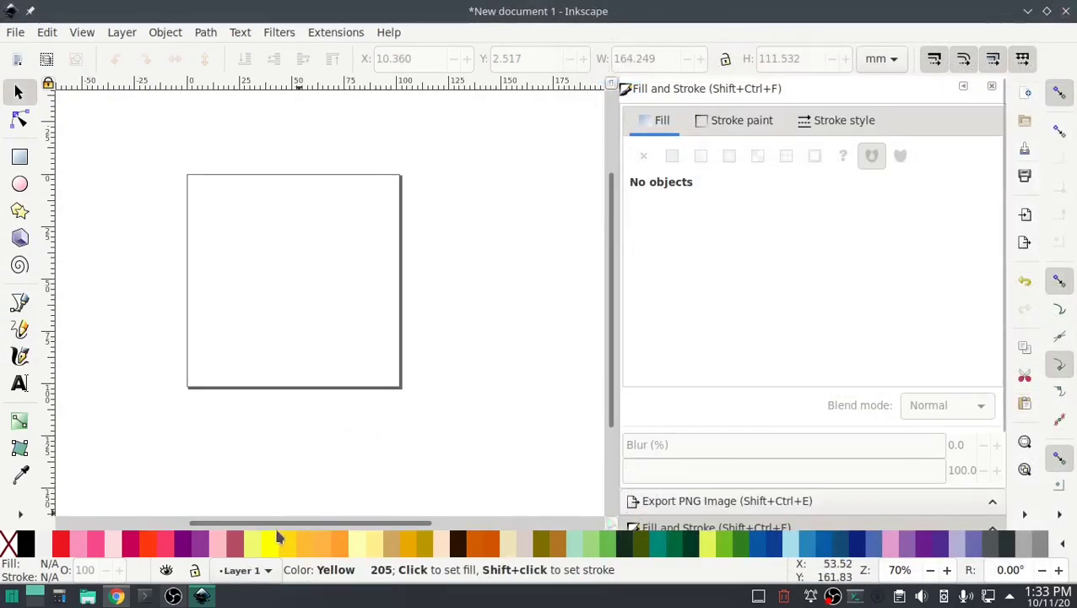
Step: Import 1024px-Manjaro-logo.svg.png into the document as an embedded image
left_click(15, 32)
left_click(14, 32)
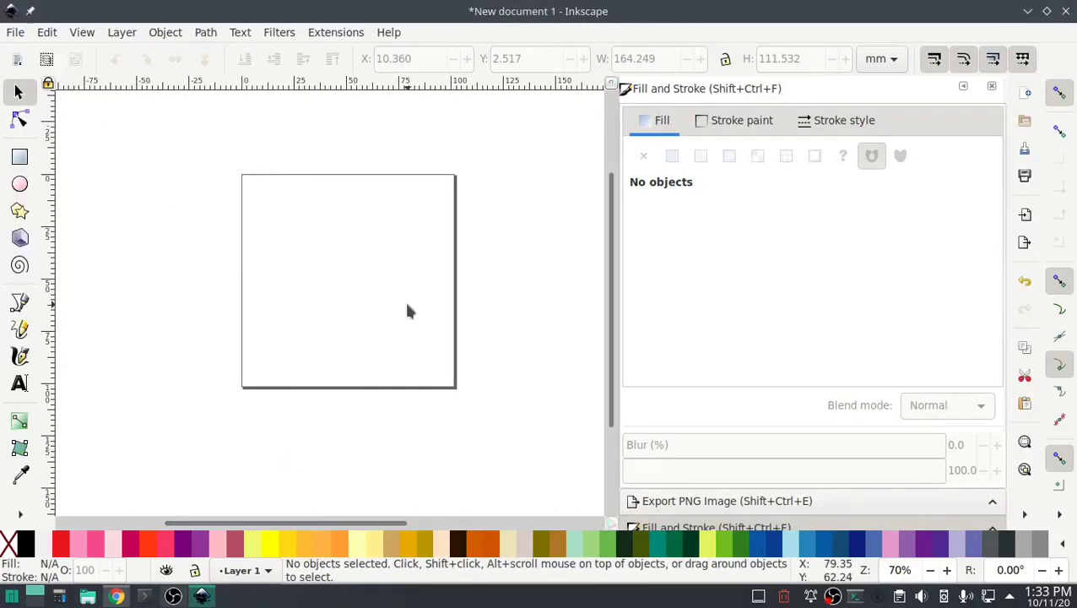
left_click(15, 32)
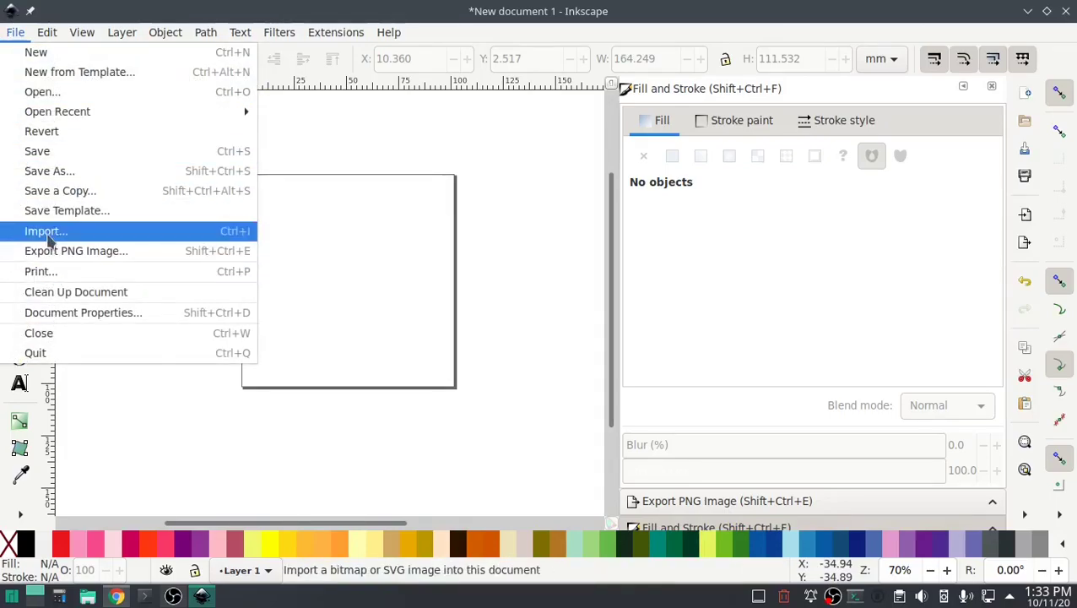
left_click(47, 233)
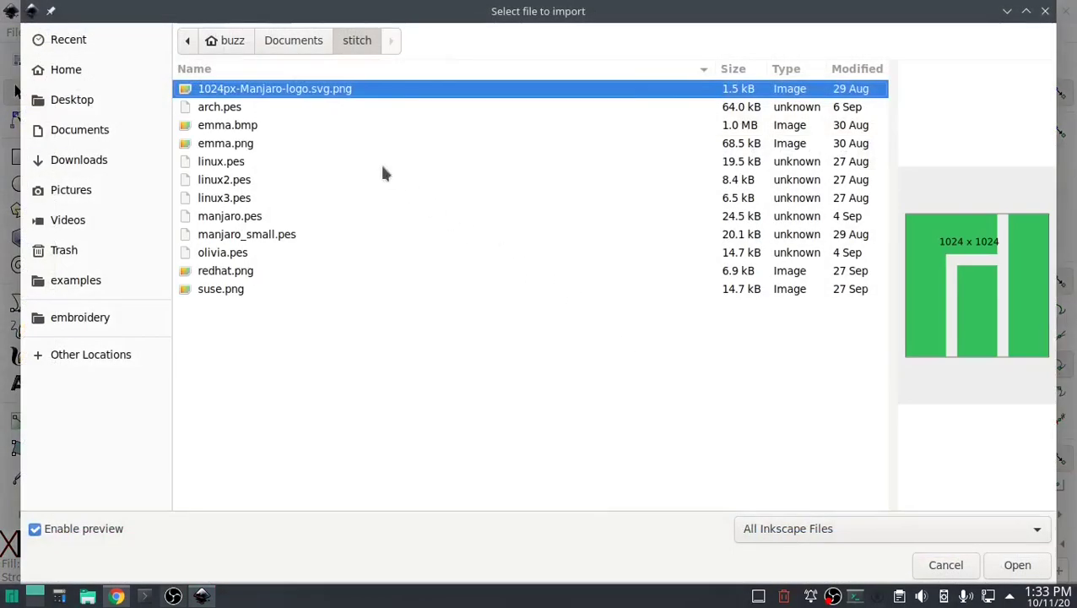
left_click(1017, 565)
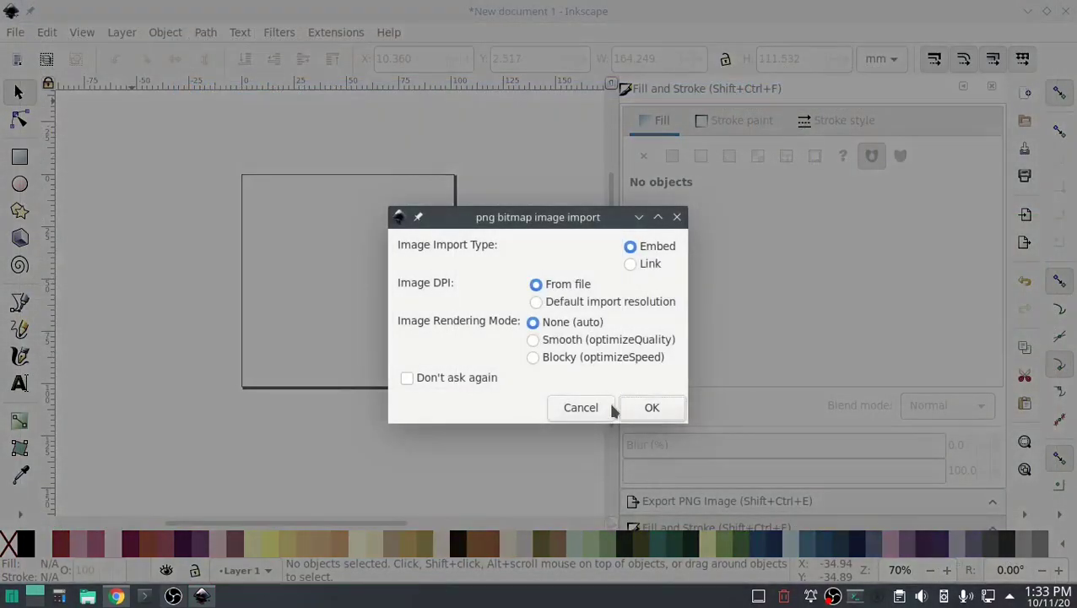
left_click(633, 409)
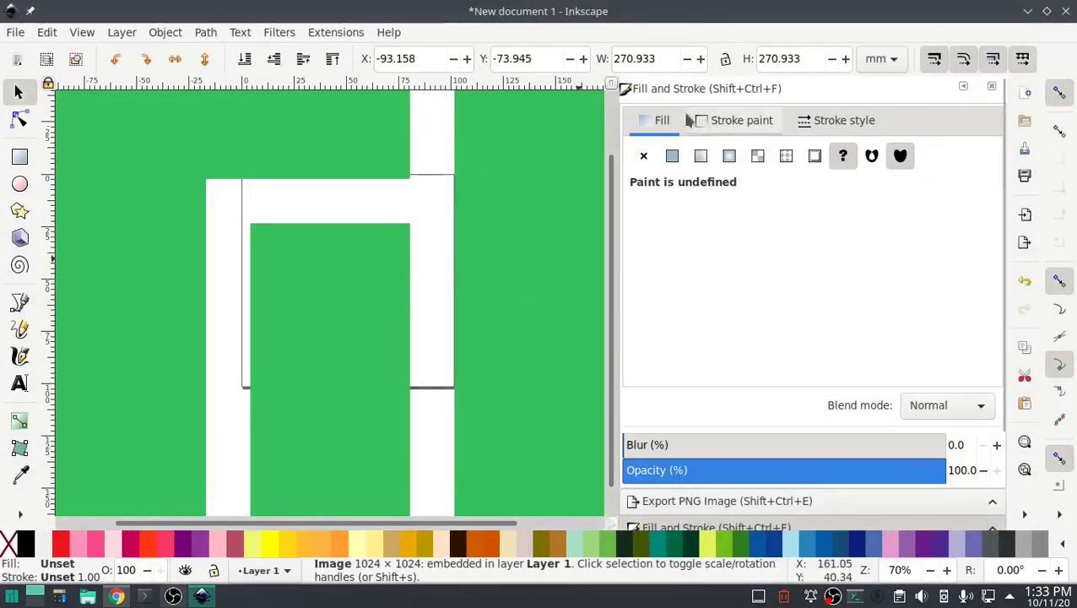
Step: Scale the logo down to about 23.845 mm square and reselect it
scroll(473, 293, "down", 3)
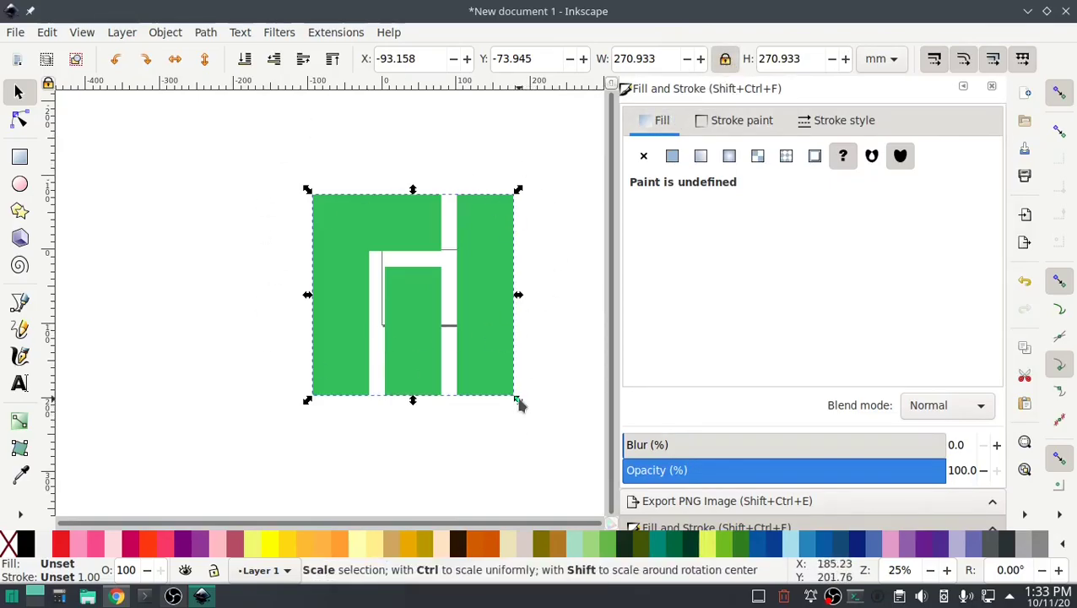
left_click_drag(518, 400, 408, 295)
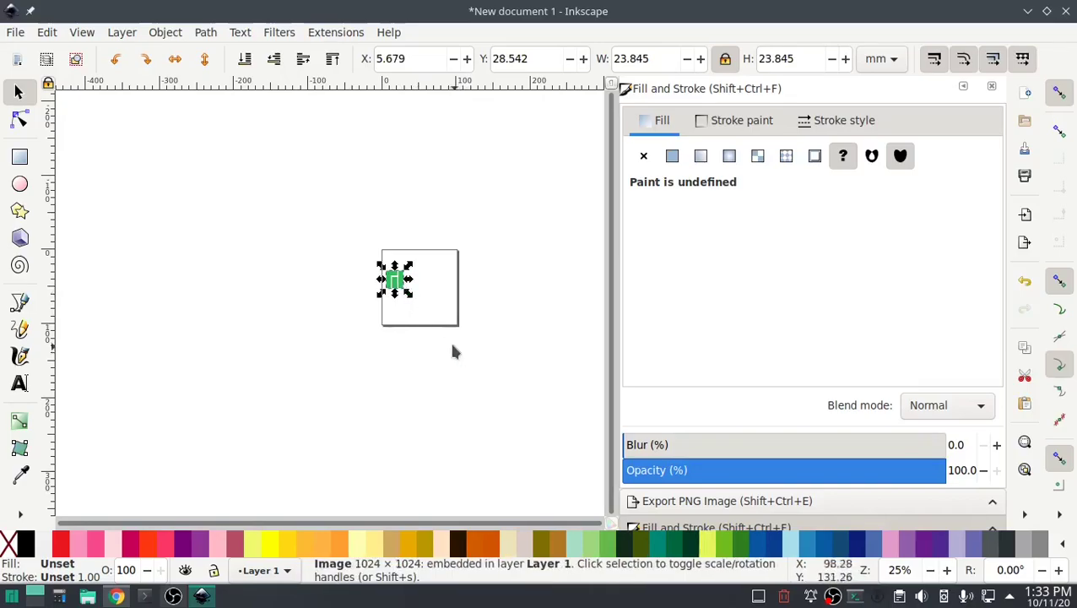
scroll(401, 283, "up", 6)
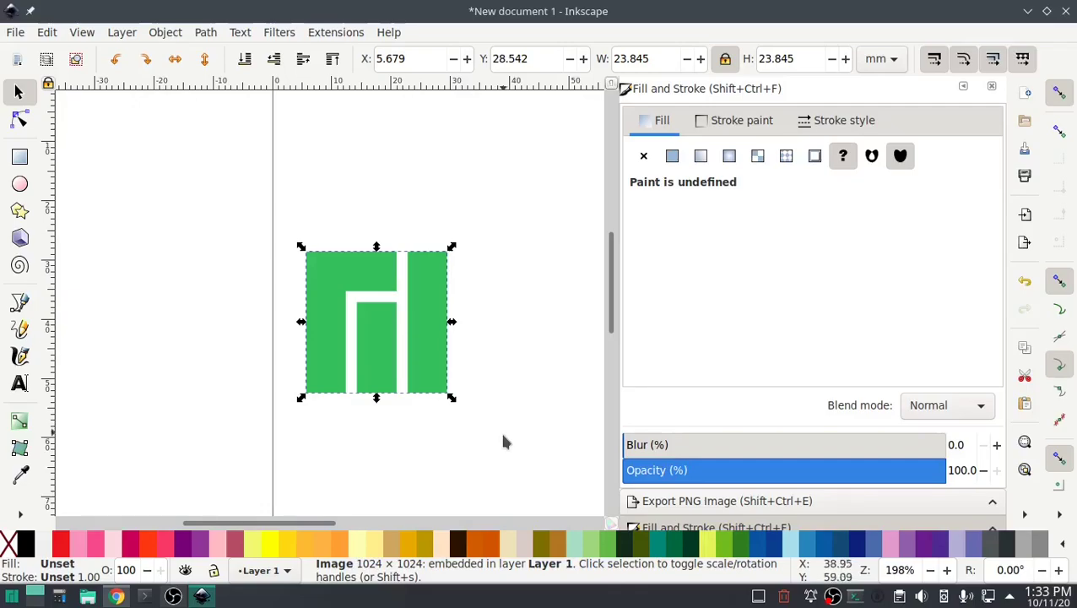
left_click_drag(505, 435, 355, 397)
scroll(346, 439, "down", 1)
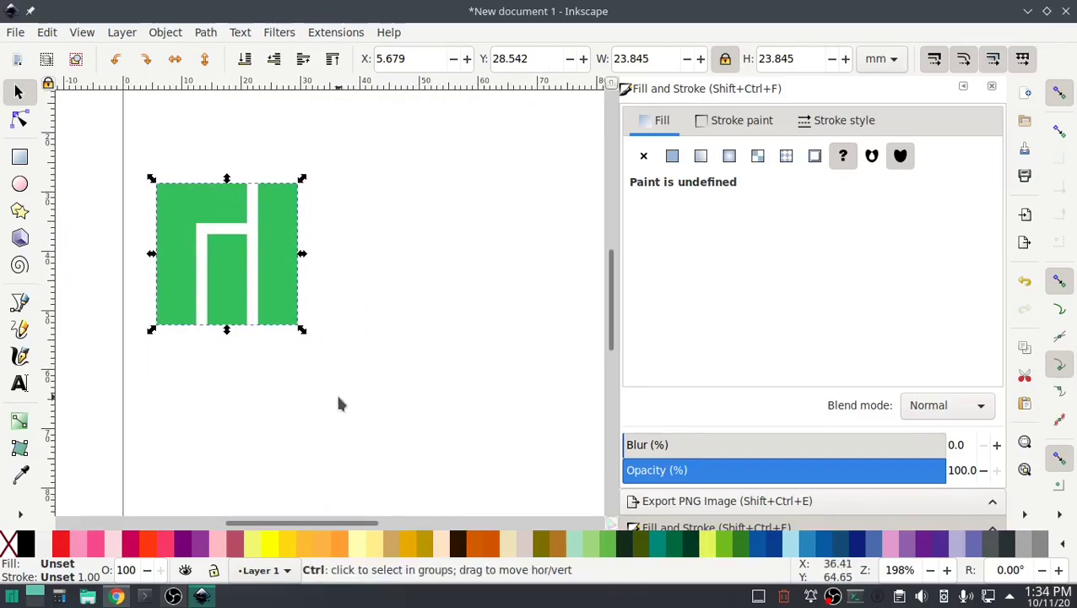
scroll(339, 403, "down", 2, "ctrl")
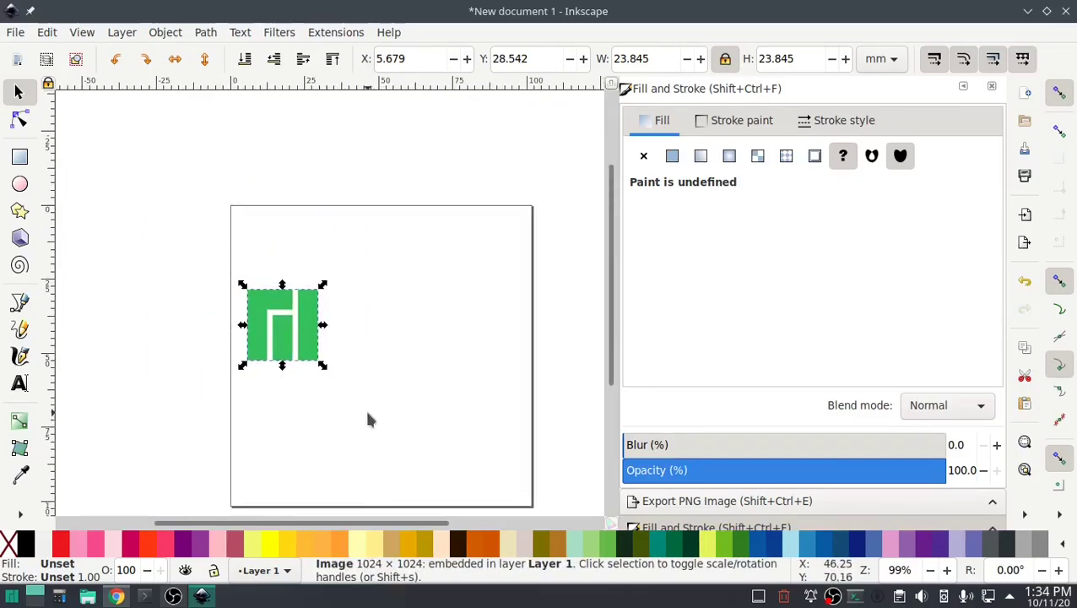
key("Escape")
mouse_move(344, 369)
left_mouse_down()
mouse_move(314, 355)
mouse_move(211, 255)
left_mouse_up()
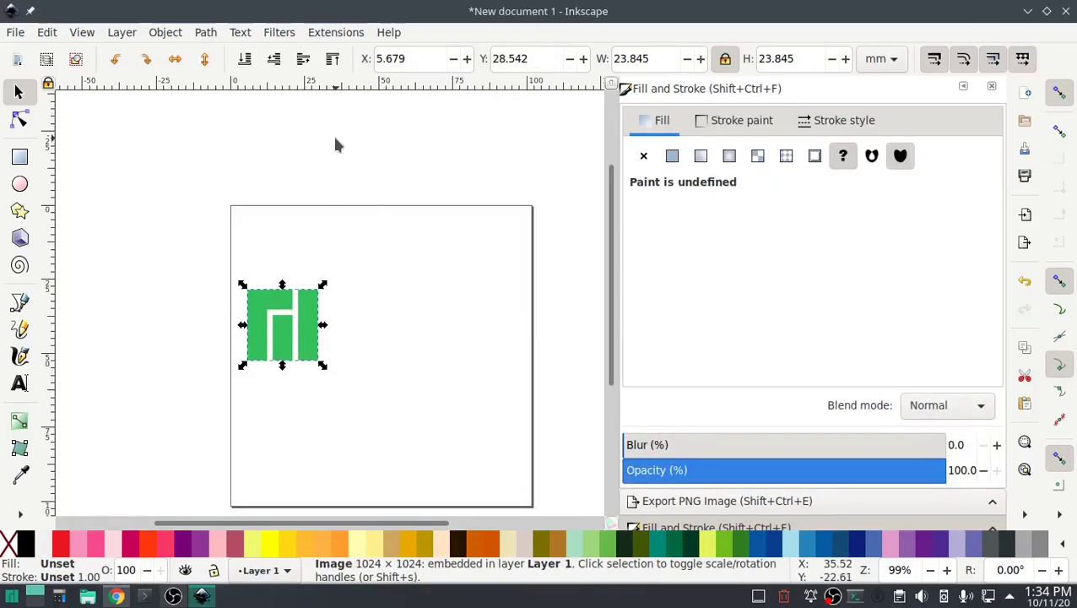
Step: Run Ink/Stitch Troubleshoot Objects on the logo image
left_click(331, 34)
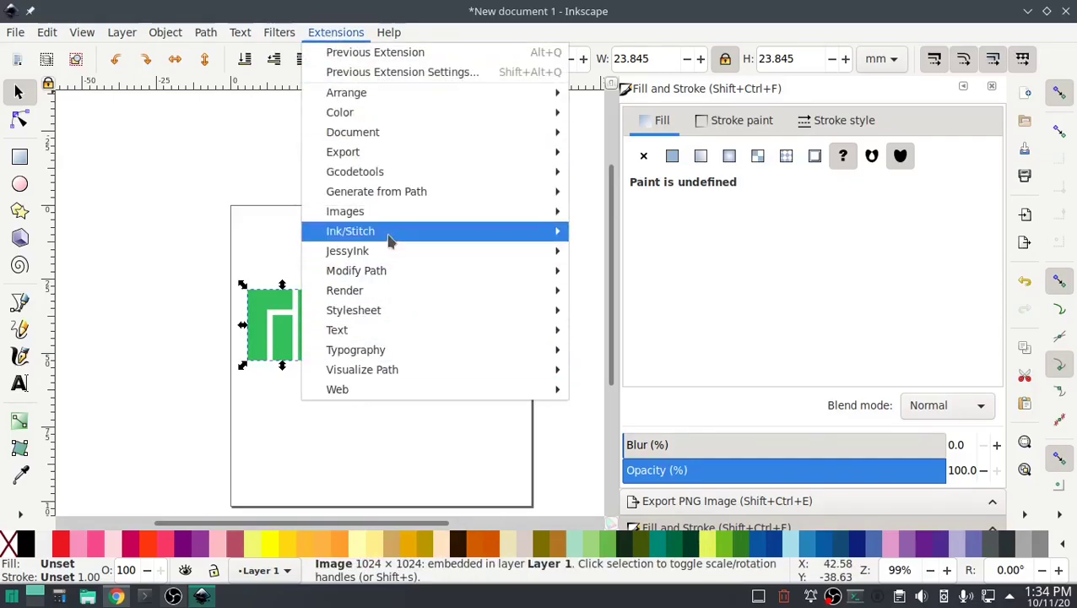
mouse_move(389, 235)
mouse_move(726, 368)
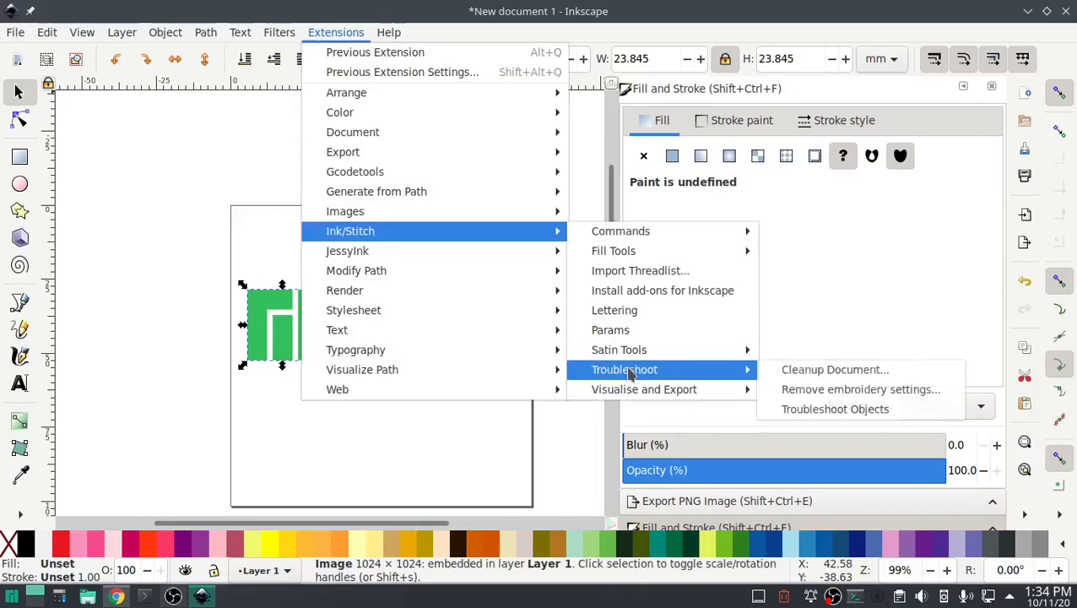
left_click(823, 409)
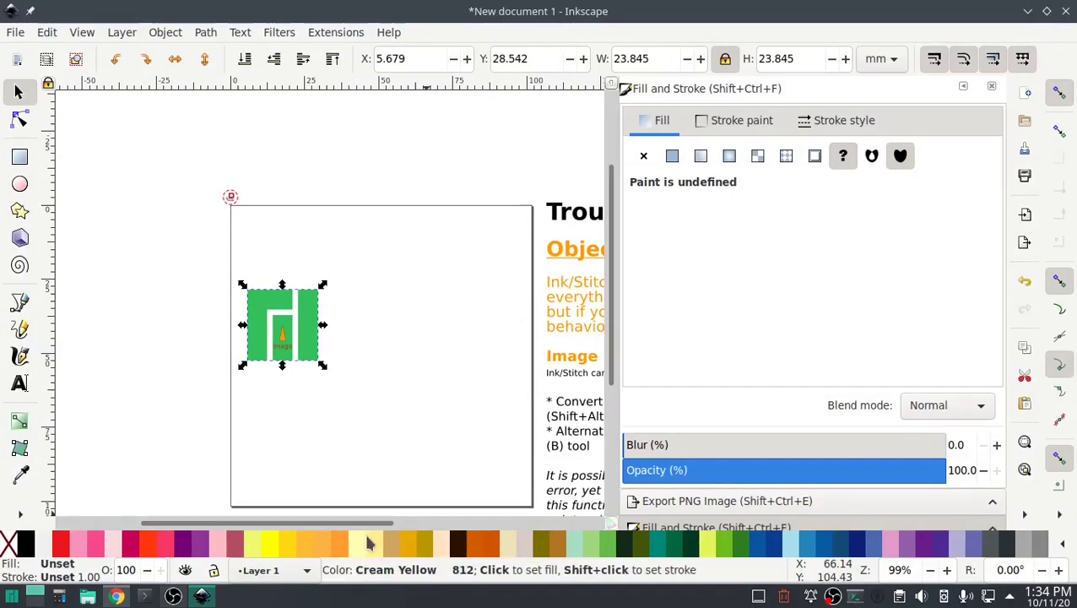
left_click_drag(365, 523, 561, 524)
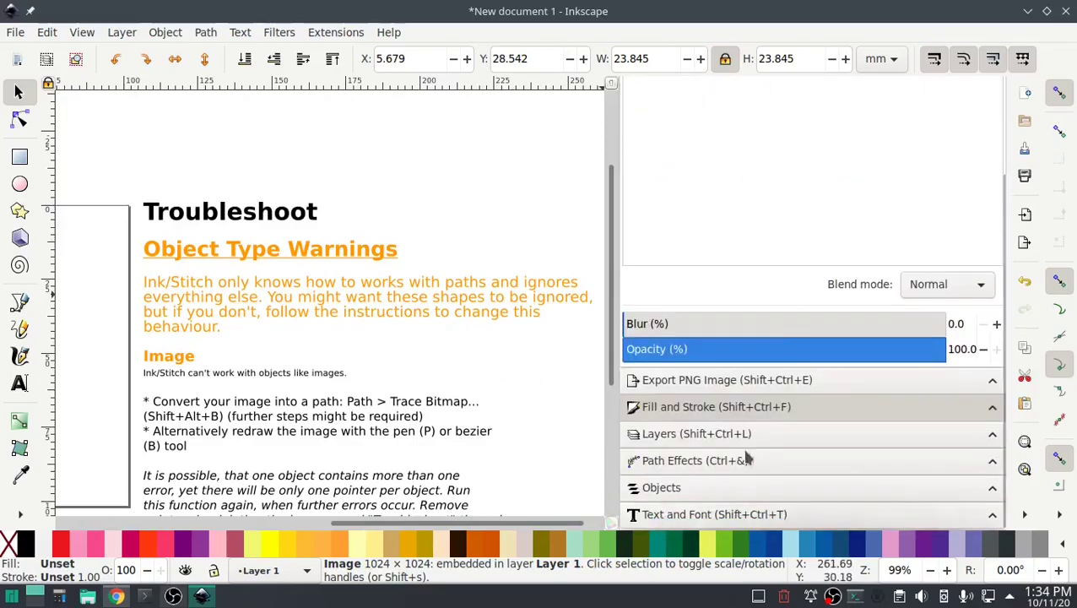
Step: Delete the Troubleshoot warnings layer from the Objects panel
left_click(759, 488)
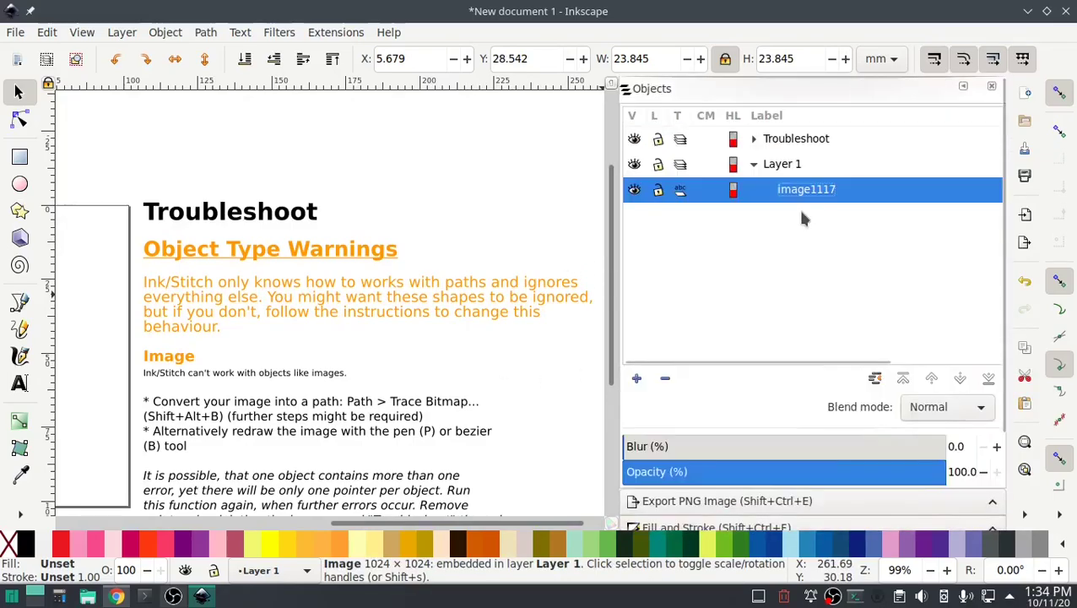
left_click(764, 138)
right_click(766, 137)
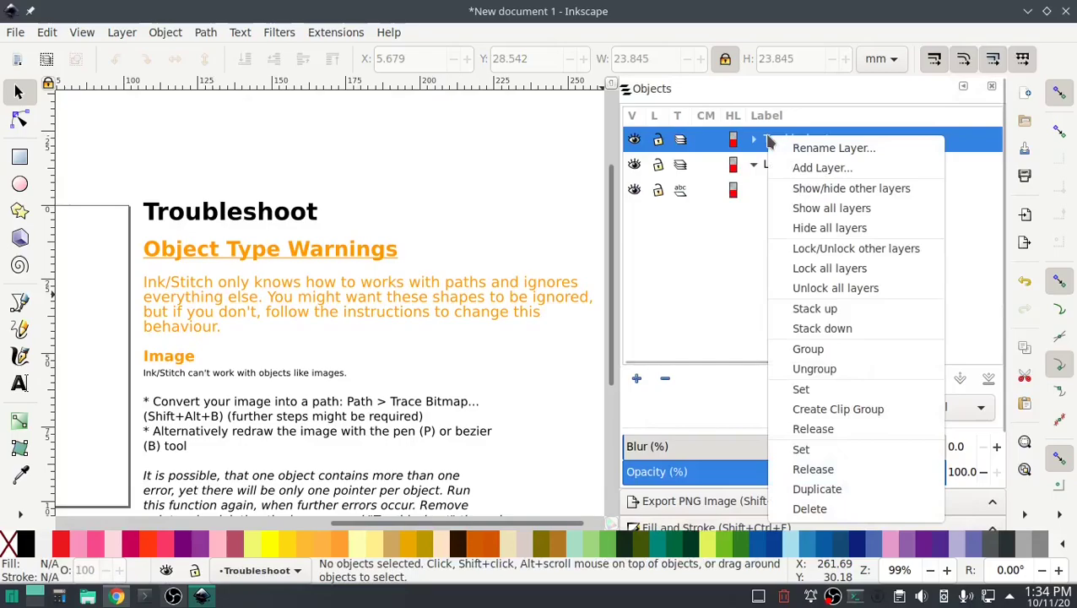
left_click(798, 508)
left_click_drag(351, 530, 193, 528)
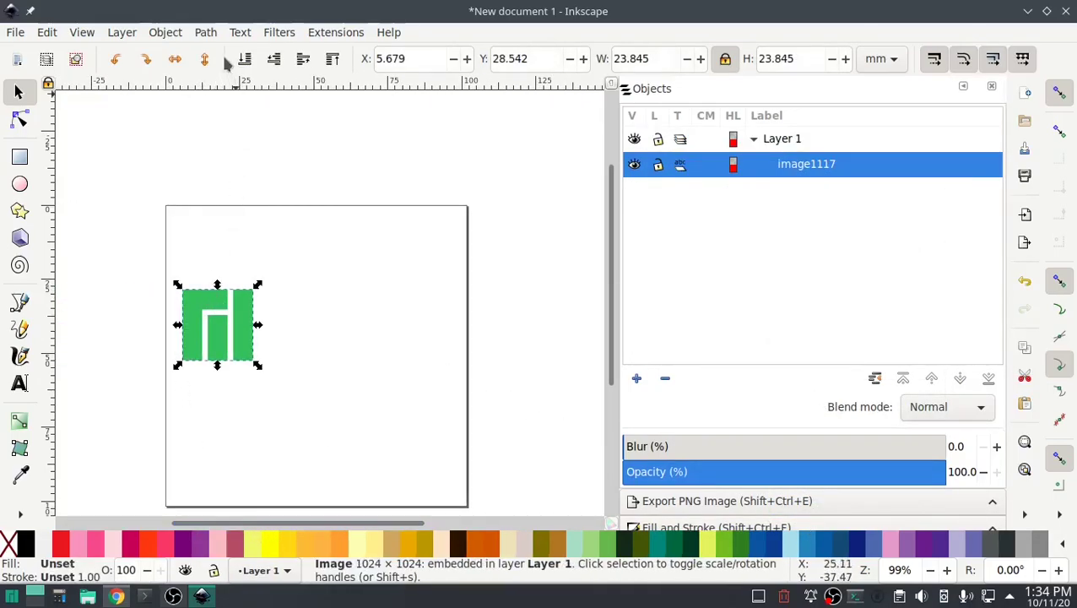
left_click(208, 32)
Step: Trace the logo bitmap into a vector path using Brightness cutoff mode
left_click(250, 91)
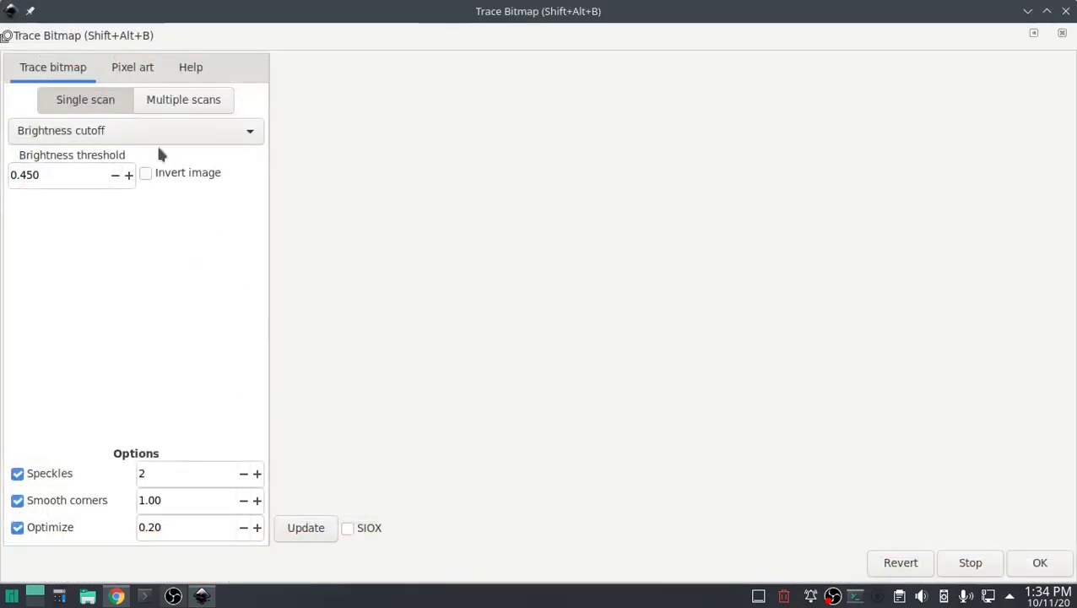
left_click(200, 130)
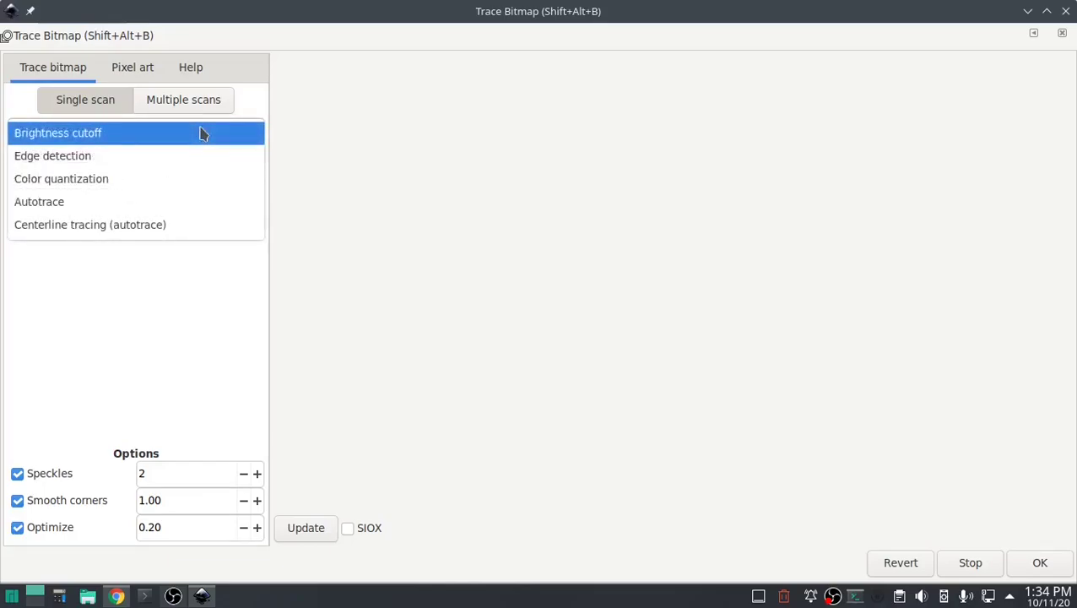
left_click(202, 135)
left_click(309, 527)
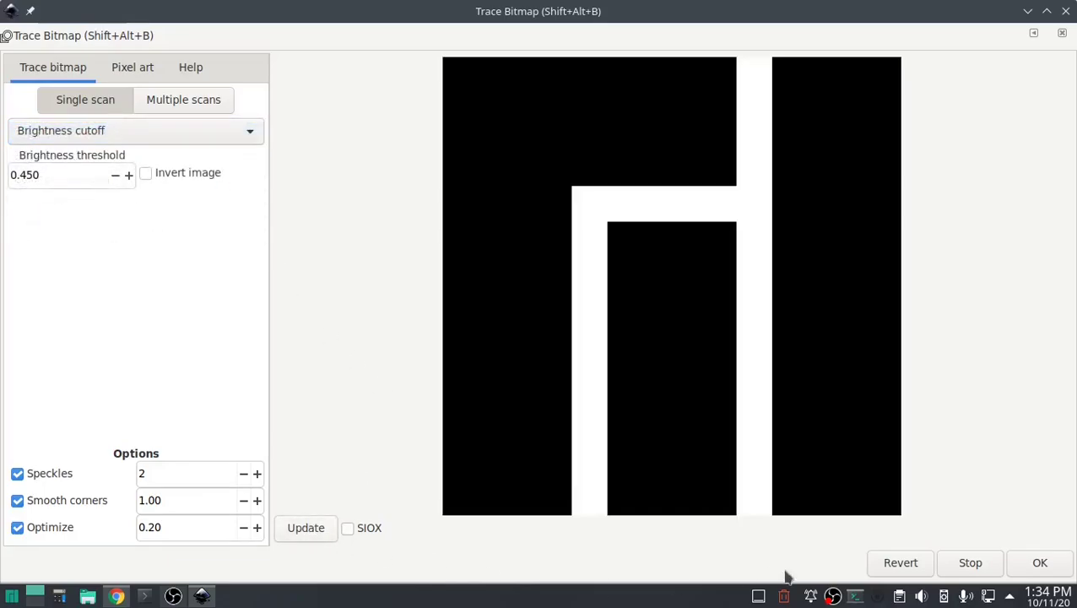
left_click(1041, 564)
left_click(1065, 11)
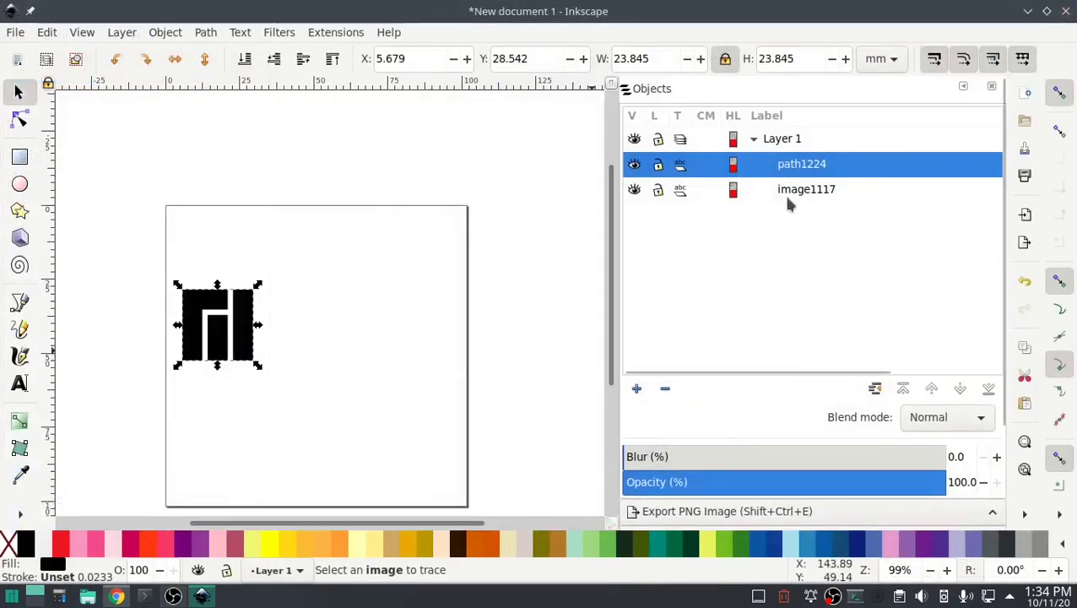
Step: Delete the original image1117 bitmap and fill the traced path with Moss Green
left_click(786, 191)
right_click(787, 190)
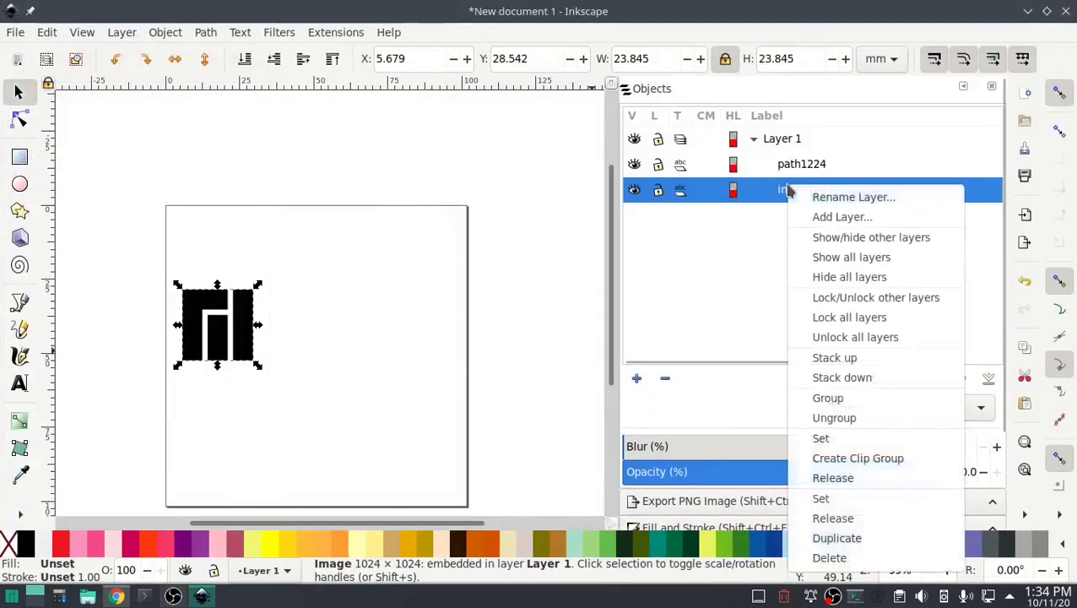
left_click(829, 557)
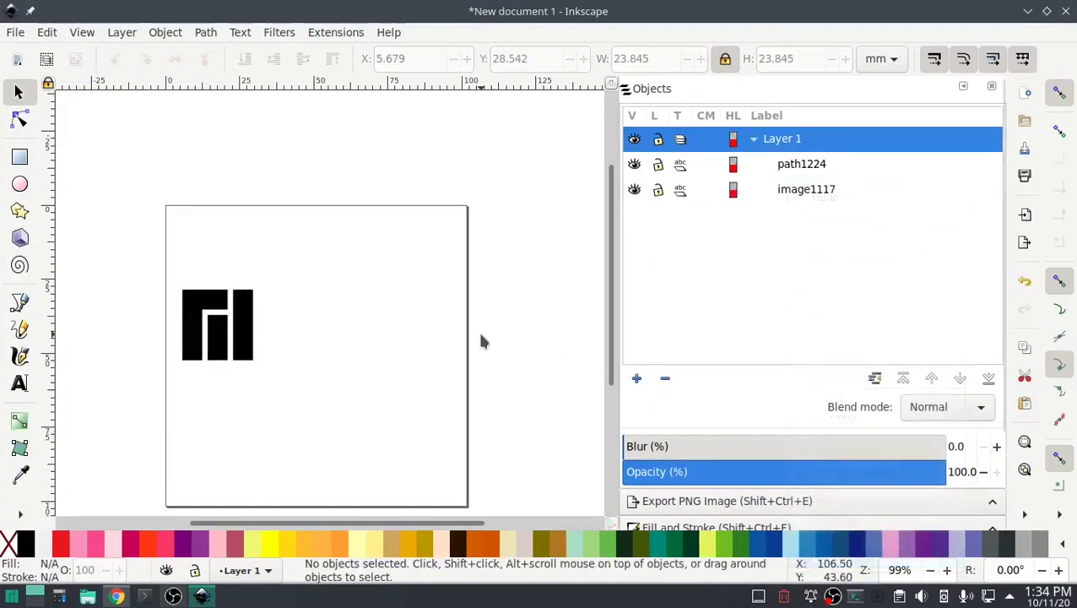
left_click(241, 343)
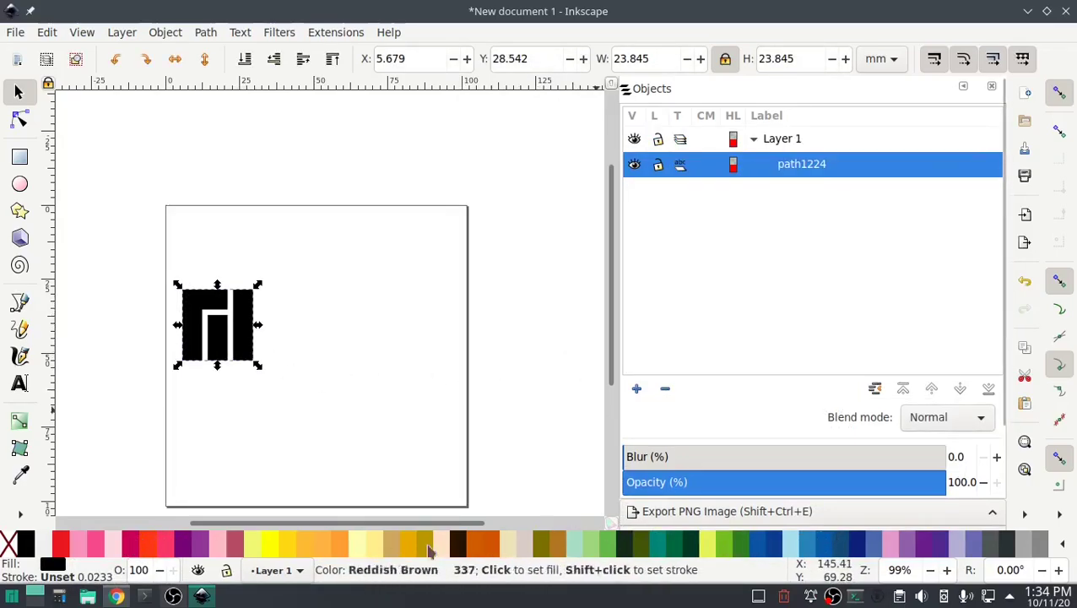
left_click(741, 549)
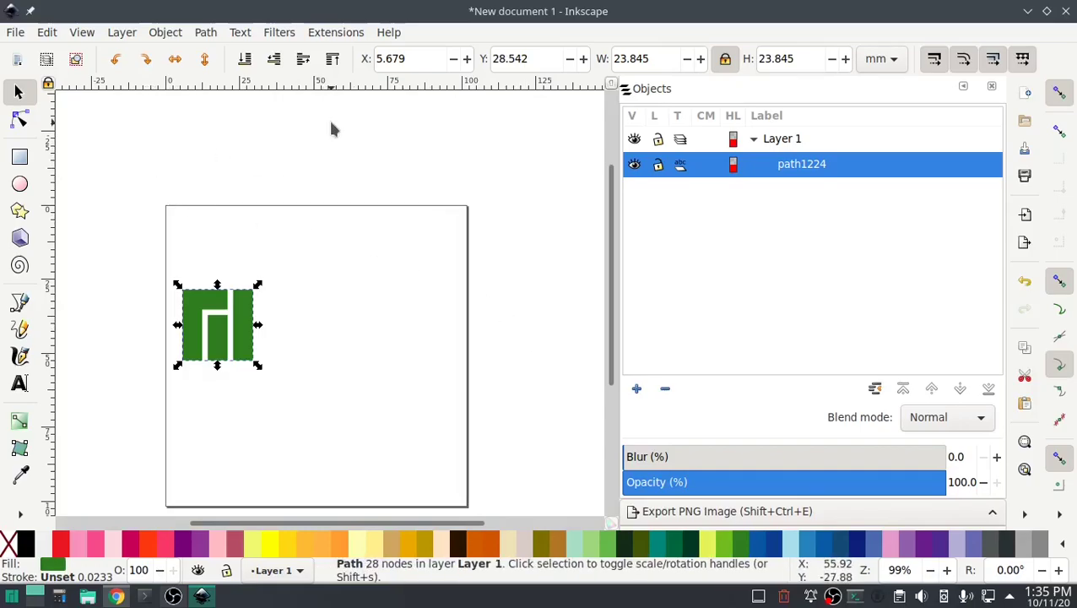
Step: Run Troubleshoot Objects on the logo and read its Unconnected fill error
left_click(334, 33)
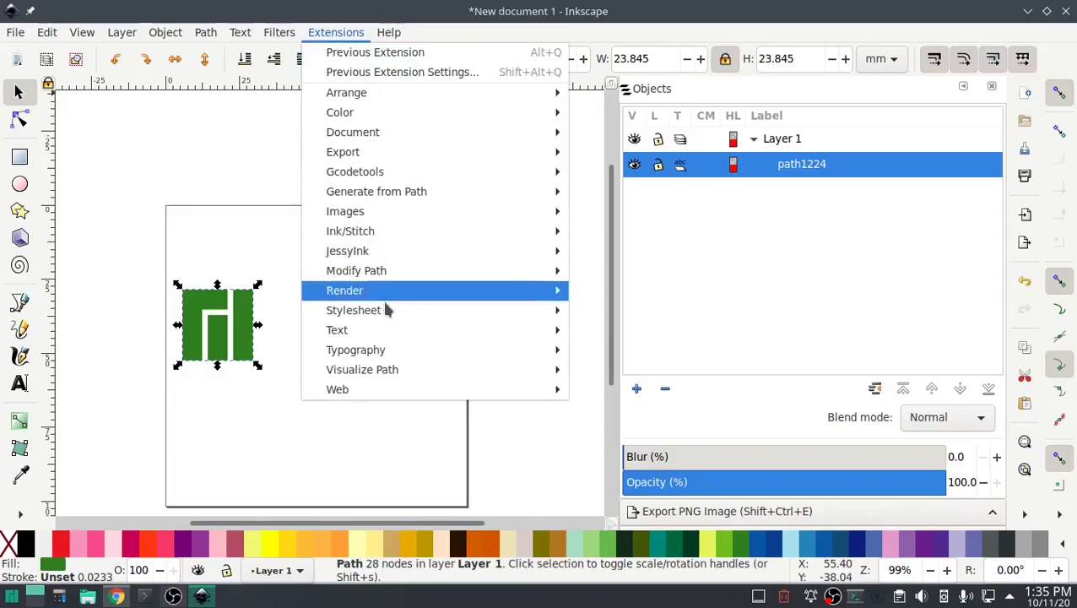
mouse_move(455, 232)
mouse_move(635, 371)
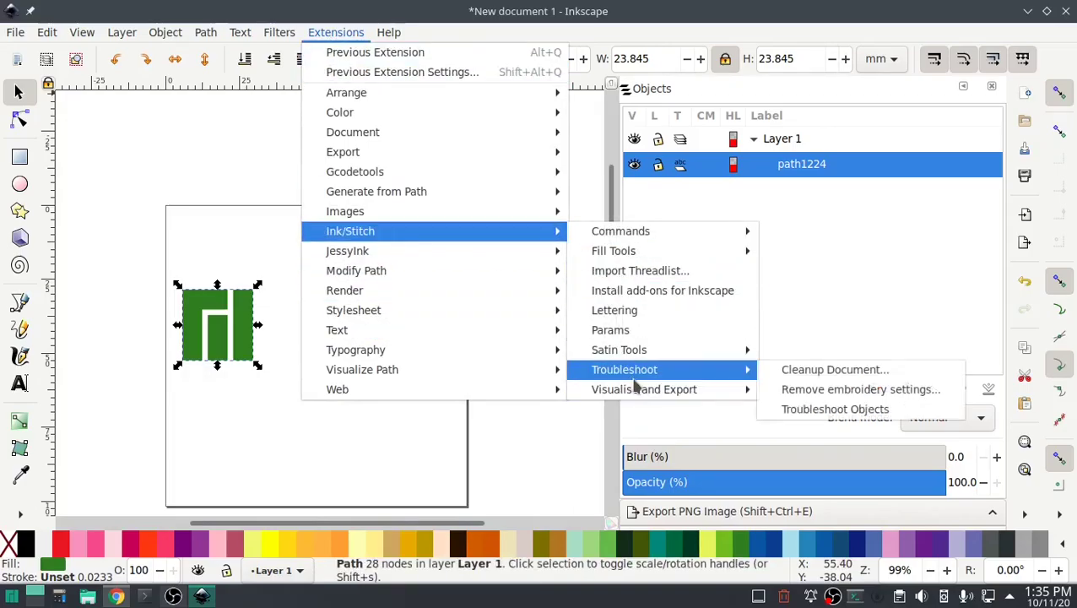
left_click(832, 410)
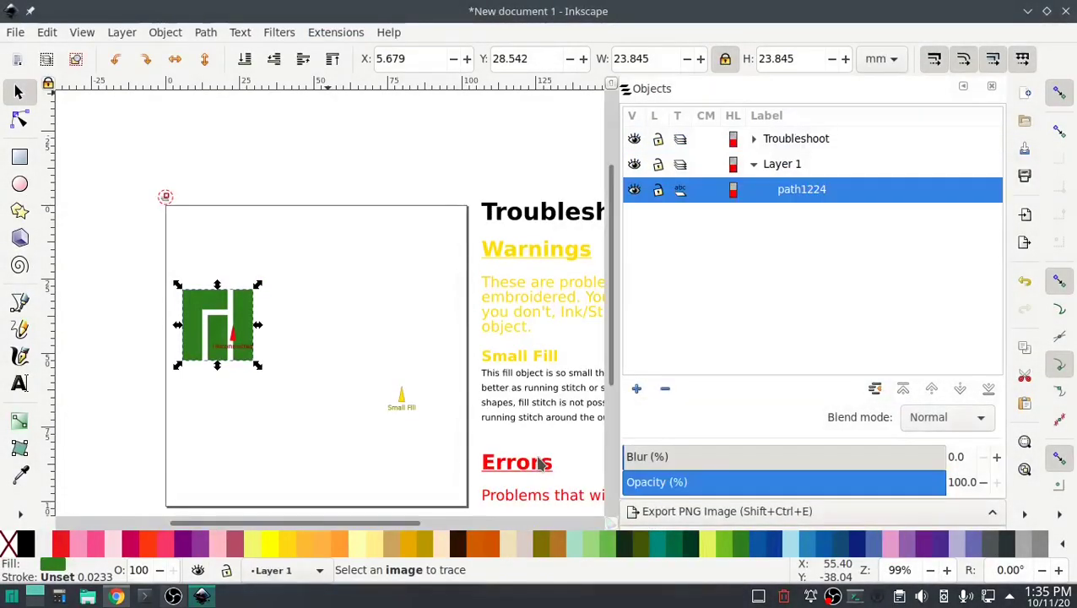
left_click_drag(380, 524, 551, 528)
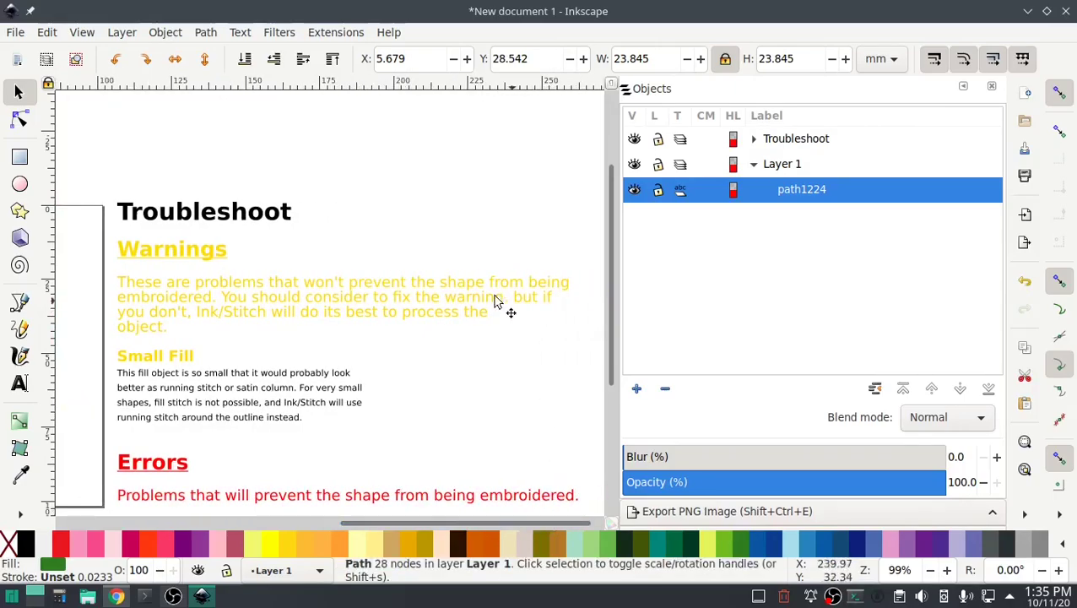
left_click_drag(608, 299, 631, 436)
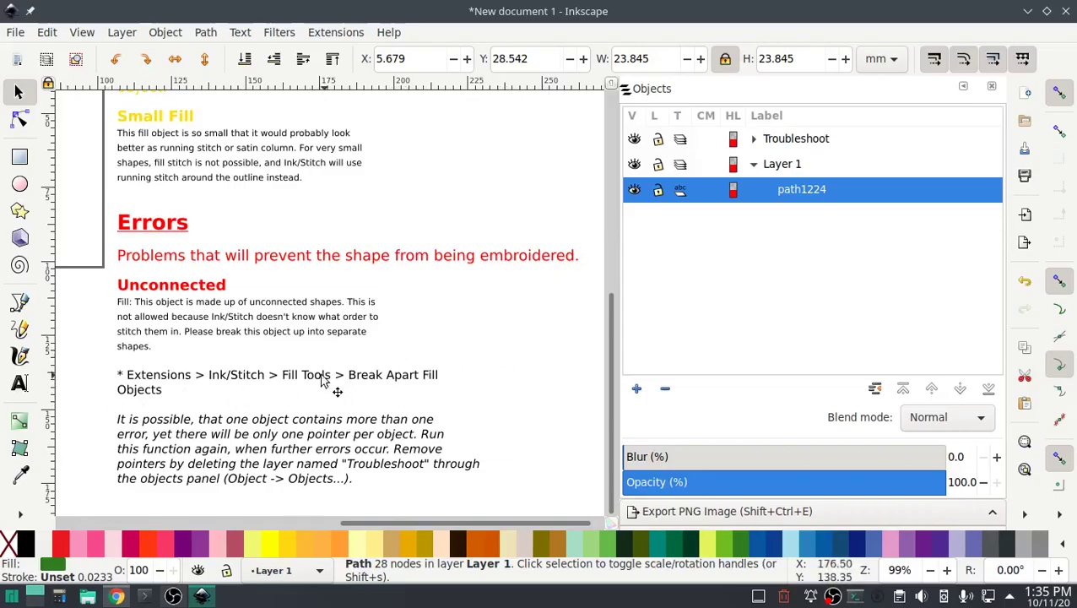
left_click_drag(428, 525, 276, 534)
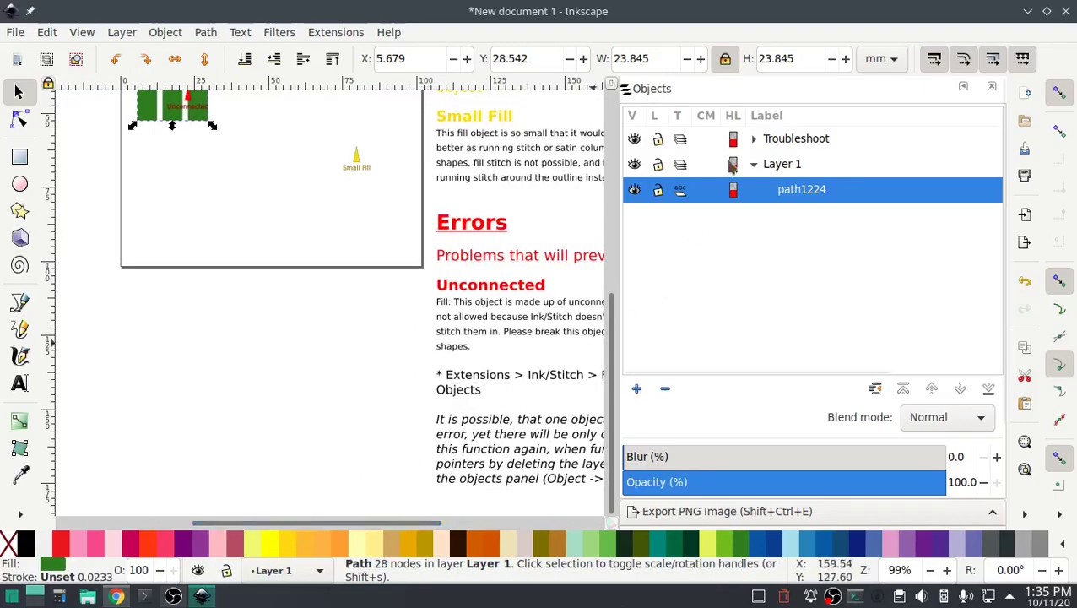
Step: Delete the Troubleshoot report layer and select the whole green logo
right_click(777, 140)
left_click(806, 512)
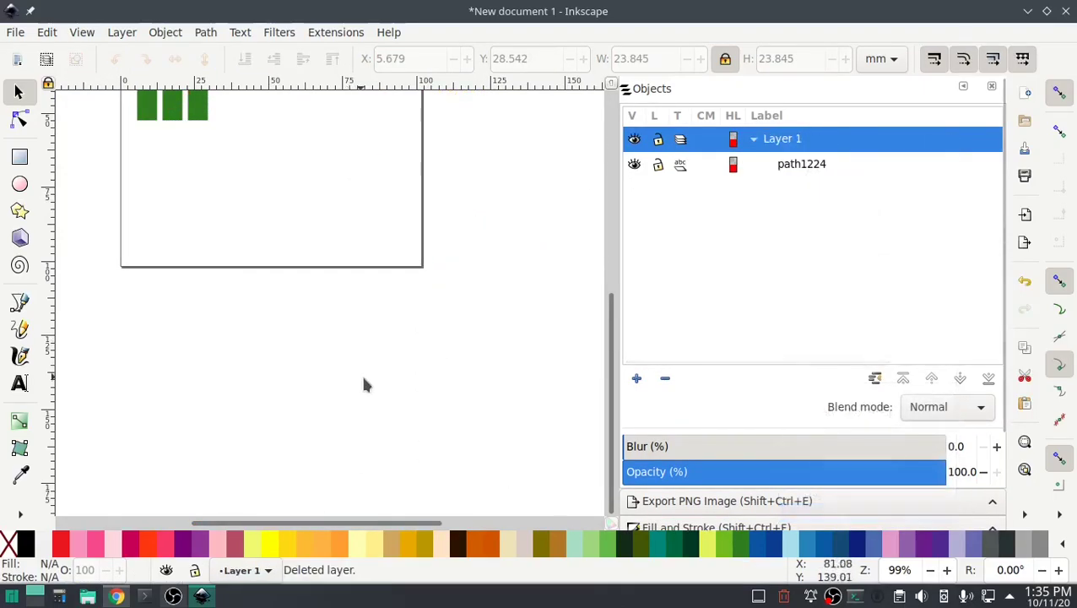
scroll(439, 388, "up", 4)
left_click_drag(241, 270, 110, 149)
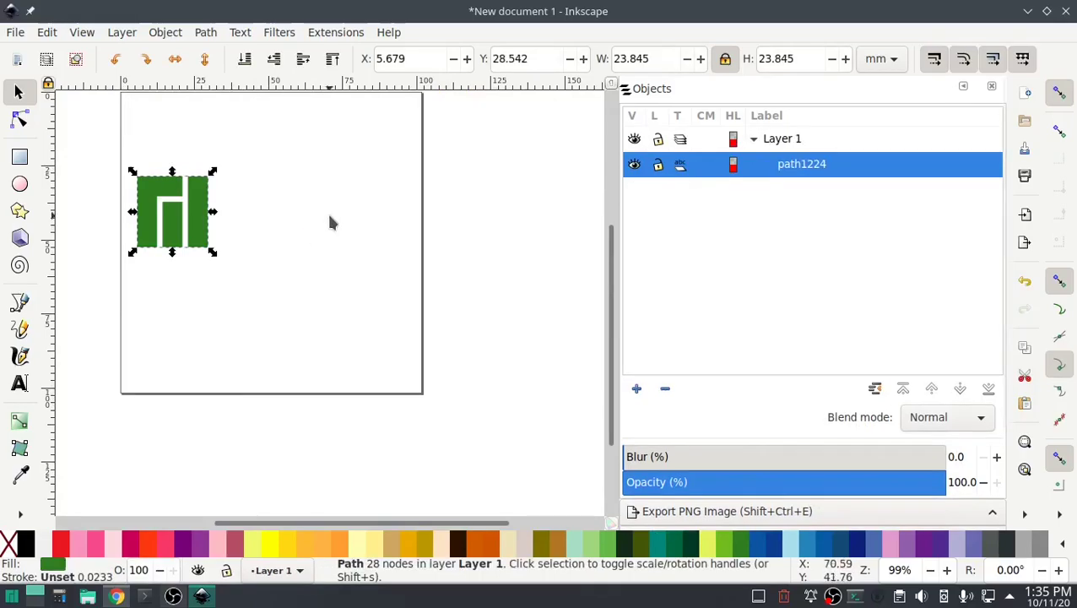
Step: Split the logo with Ink/Stitch Break Apart Fill Objects using the Complex method
left_click(325, 33)
mouse_move(384, 231)
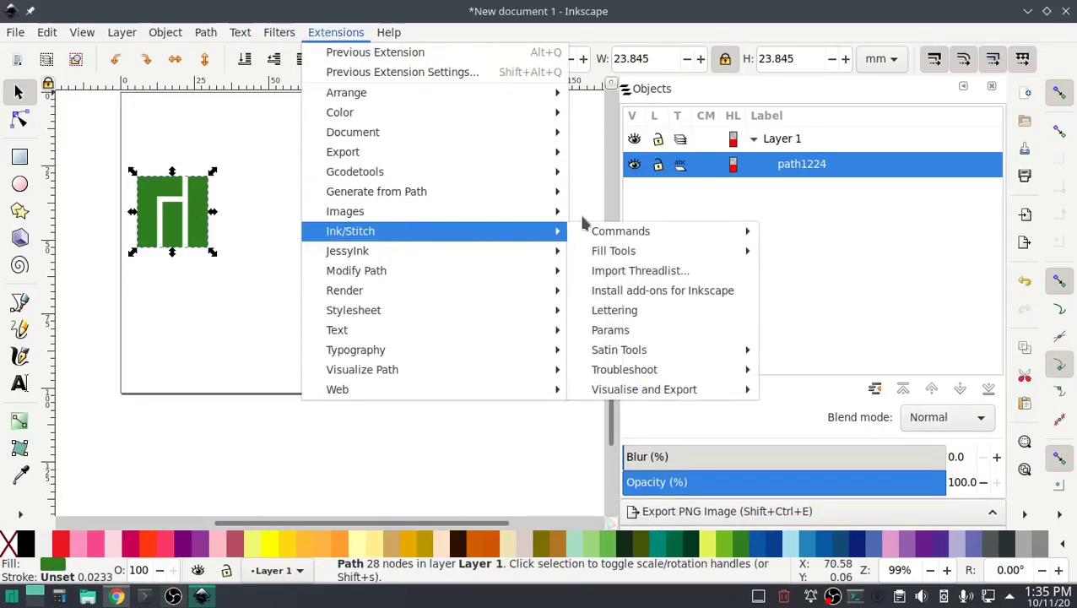
left_click(450, 439)
left_click(206, 32)
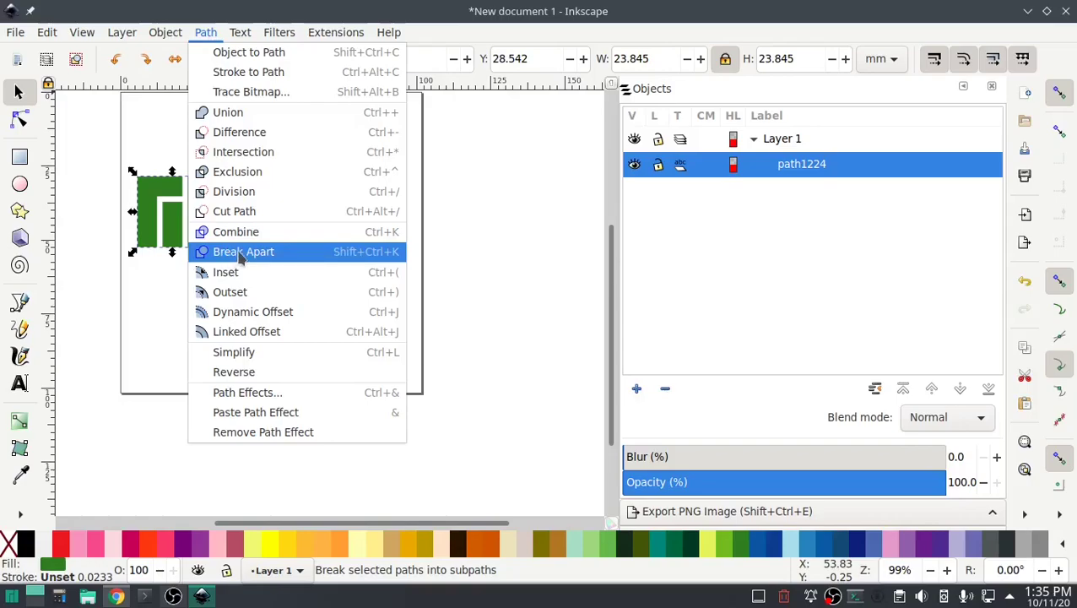
mouse_move(350, 33)
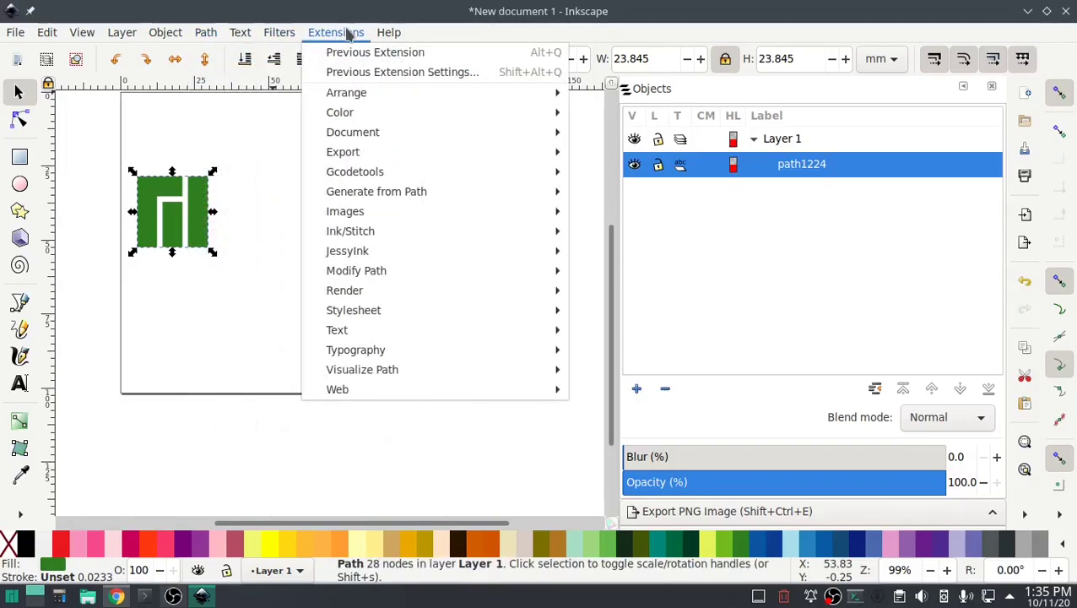
mouse_move(391, 233)
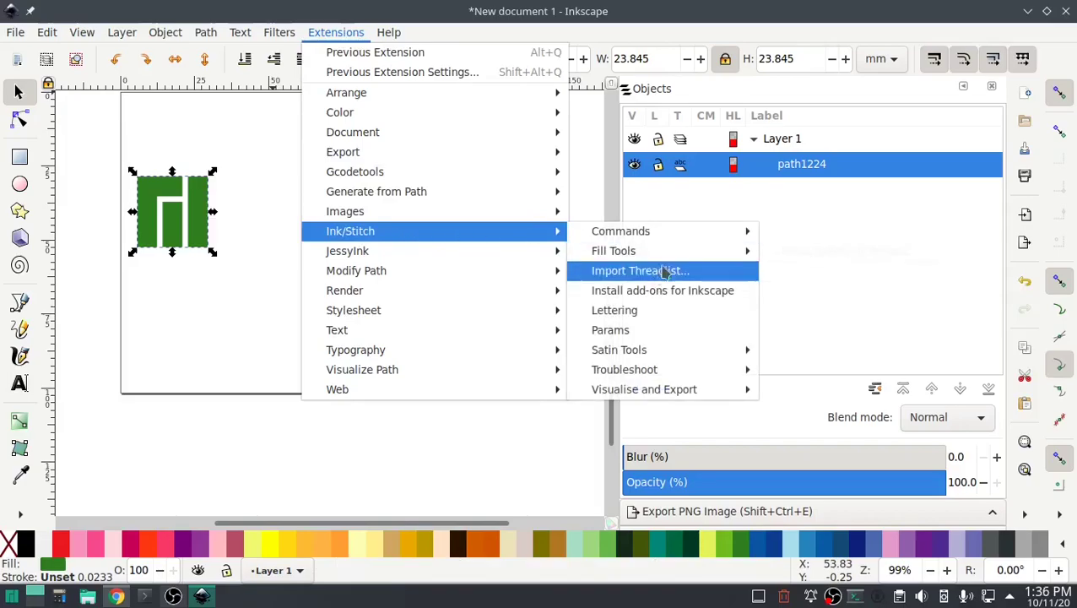
mouse_move(726, 252)
left_click(826, 253)
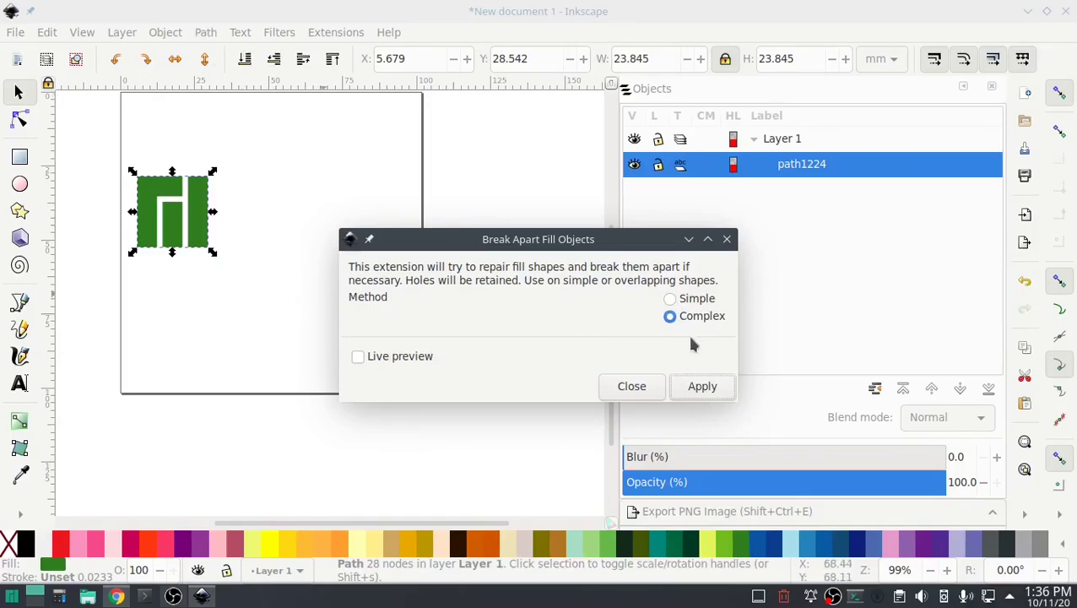
left_click(700, 387)
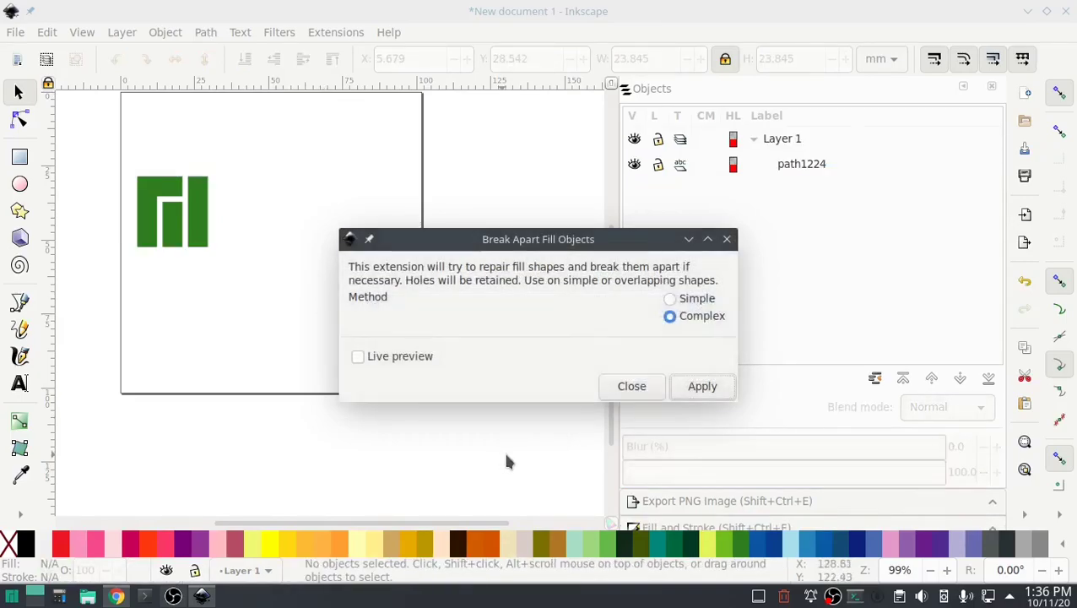
left_click(632, 387)
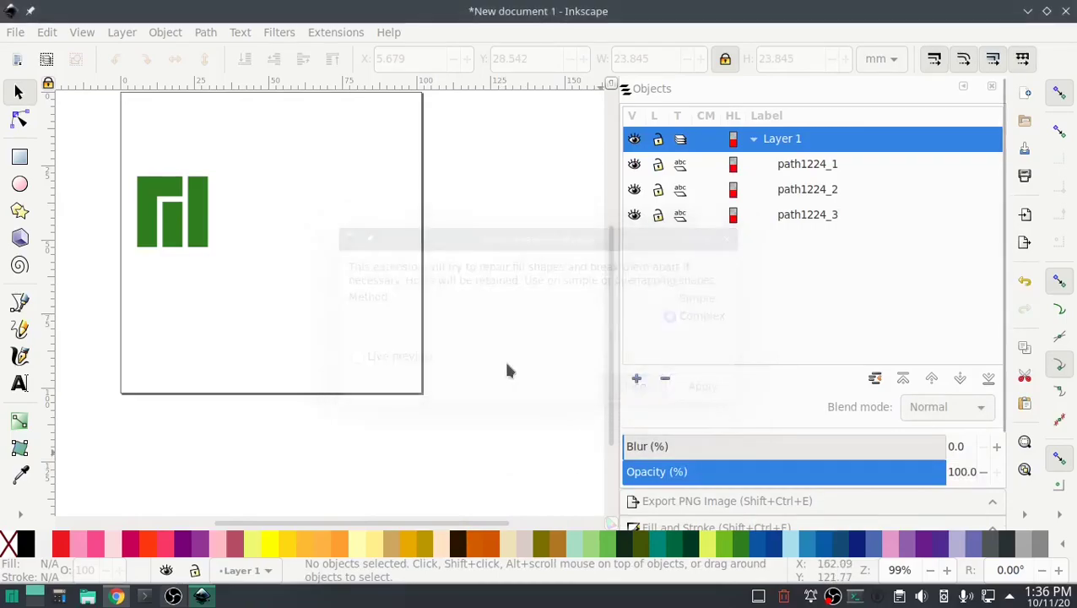
Step: Check each new piece in Objects: path1224_1, path1224_2 and path1224_3
left_click(792, 171)
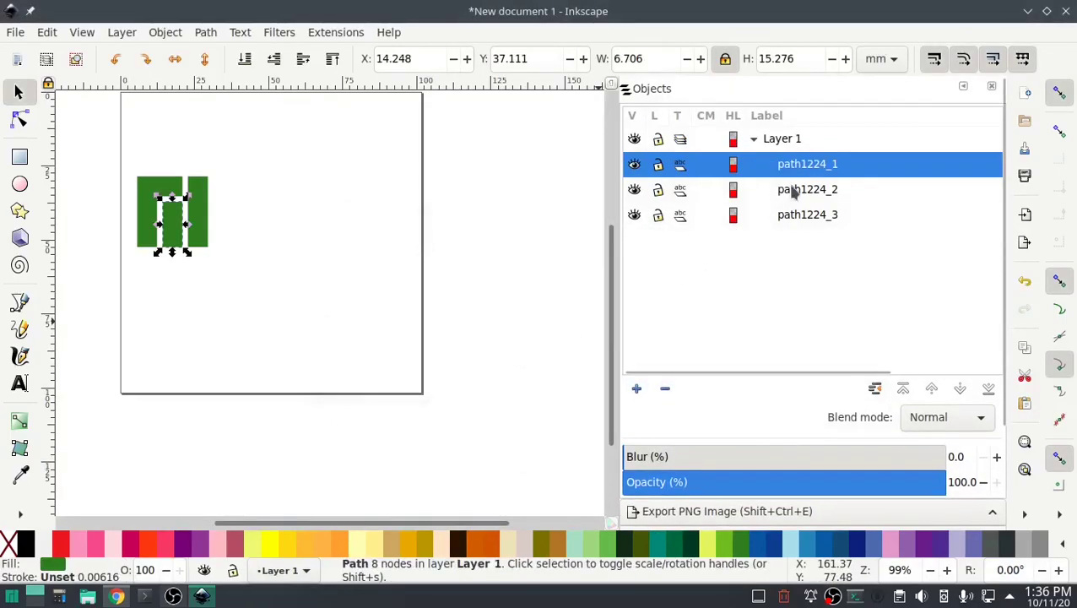
left_click(794, 193)
left_click(803, 216)
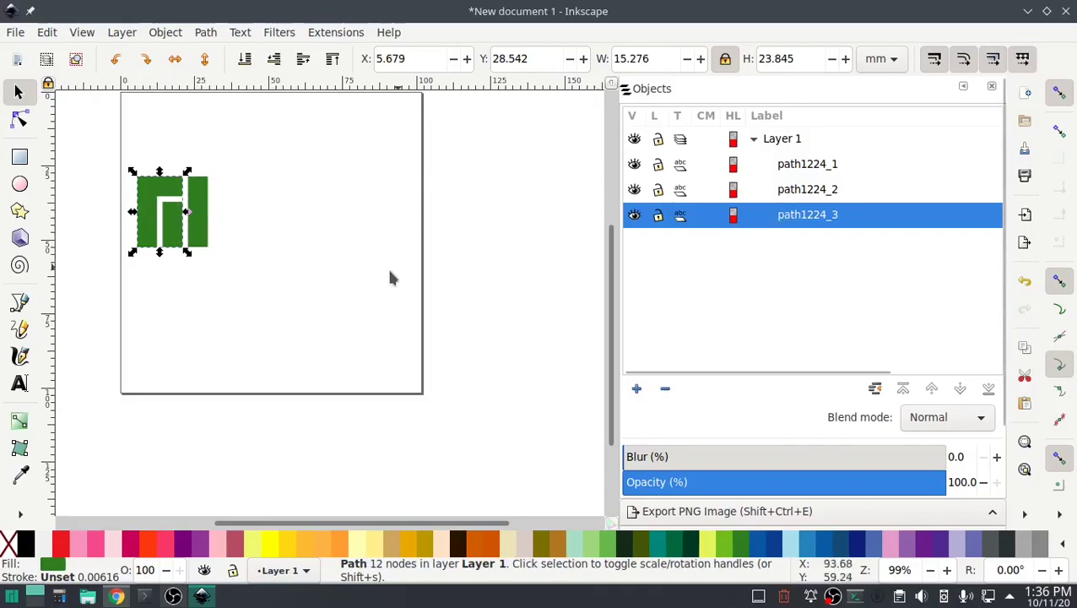
Step: Re-run Troubleshoot Objects and dismiss the 'All selected shapes are valid' message
left_click(514, 239)
left_click(336, 33)
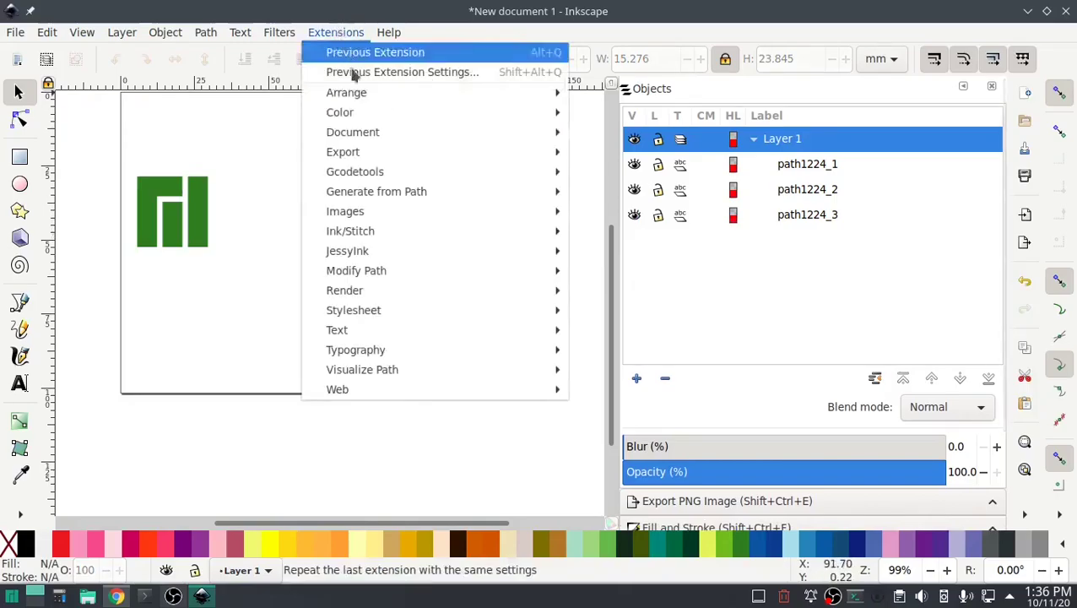
mouse_move(372, 230)
mouse_move(642, 369)
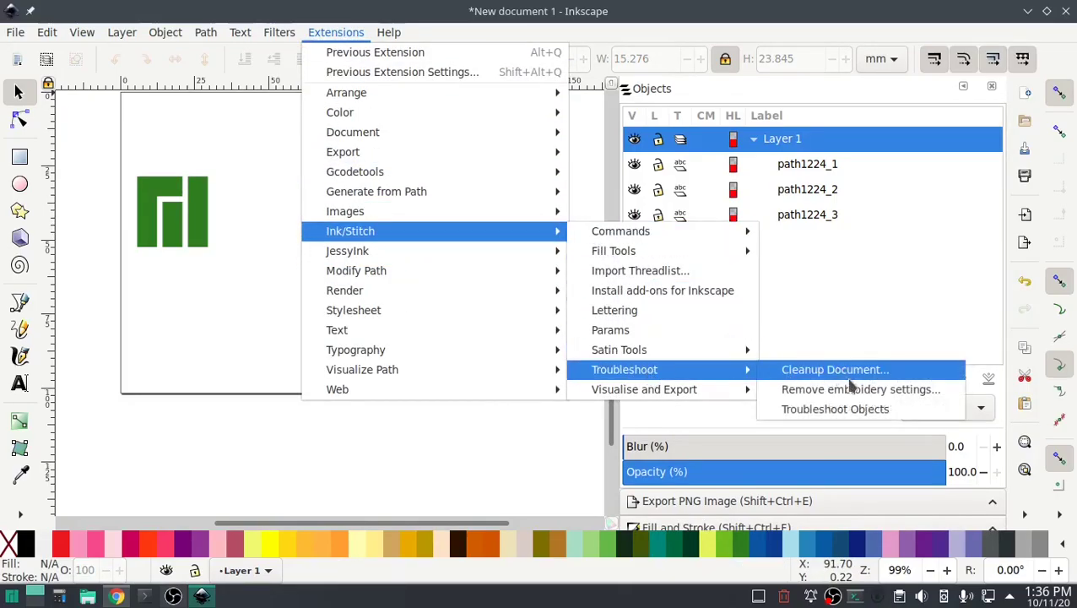
left_click(836, 408)
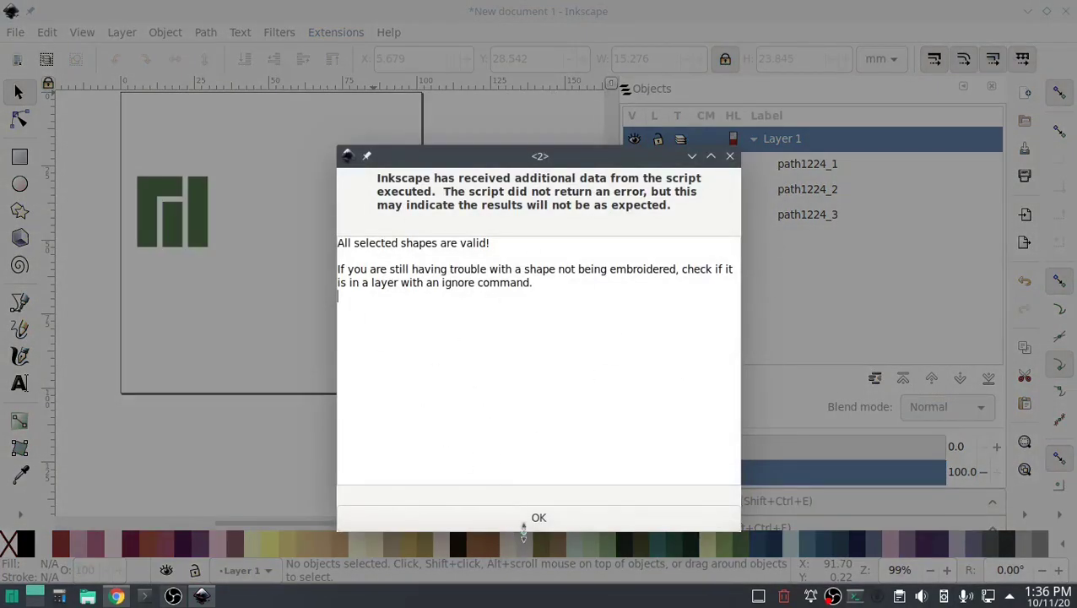
left_click(524, 527)
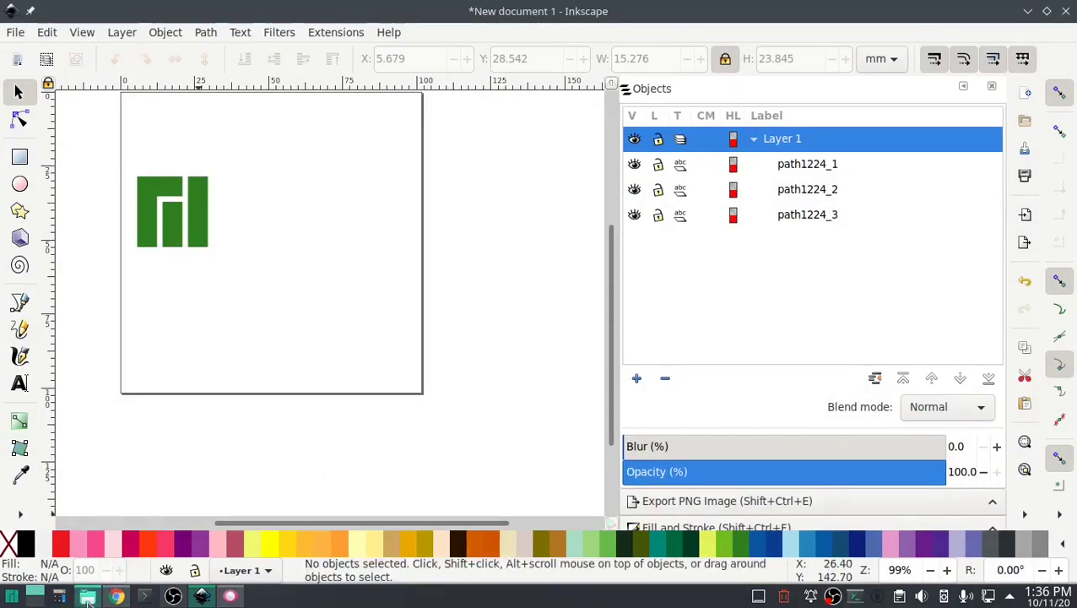
left_click(144, 596)
Step: View the photo of the embroidered Manjaro logo in Gwenview, then close it
left_click(88, 597)
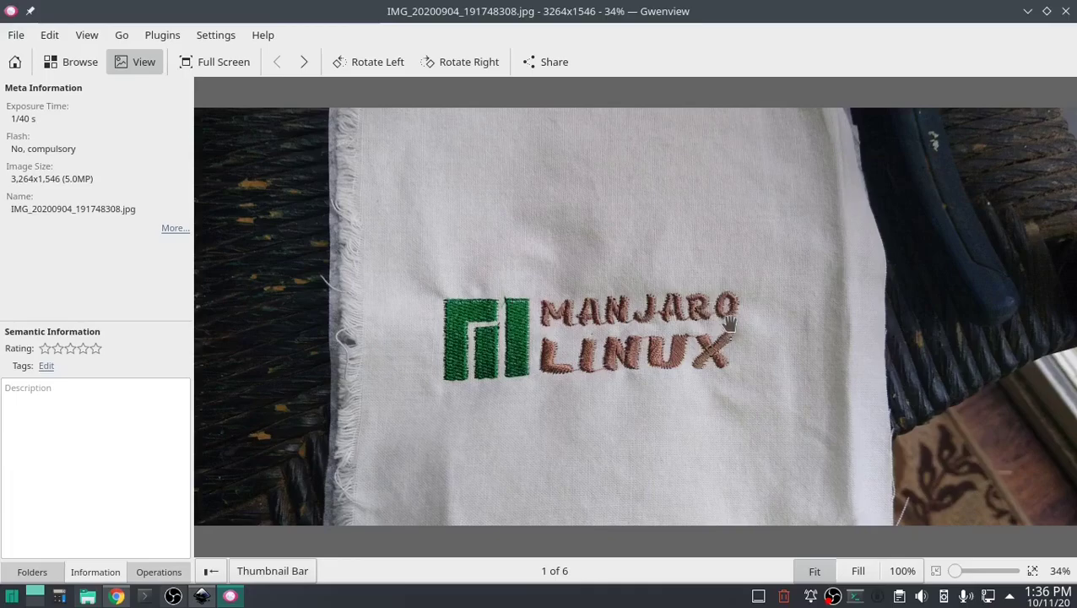
left_click(1066, 11)
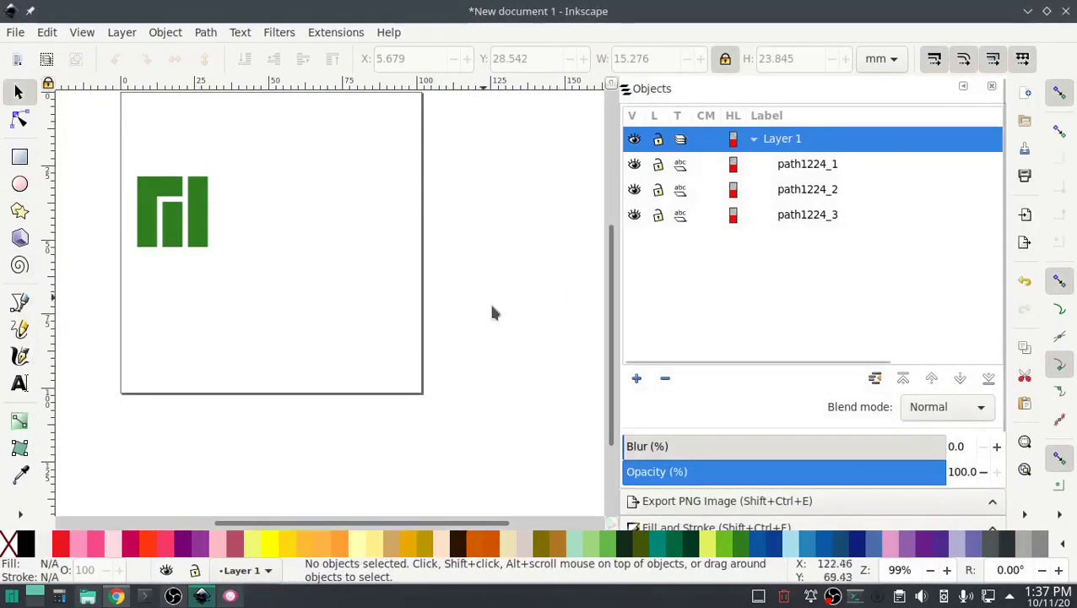
Step: Add 'Manjaro' Ink/Stitch lettering in the TT Masters font above the page
scroll(501, 319, "up", 2)
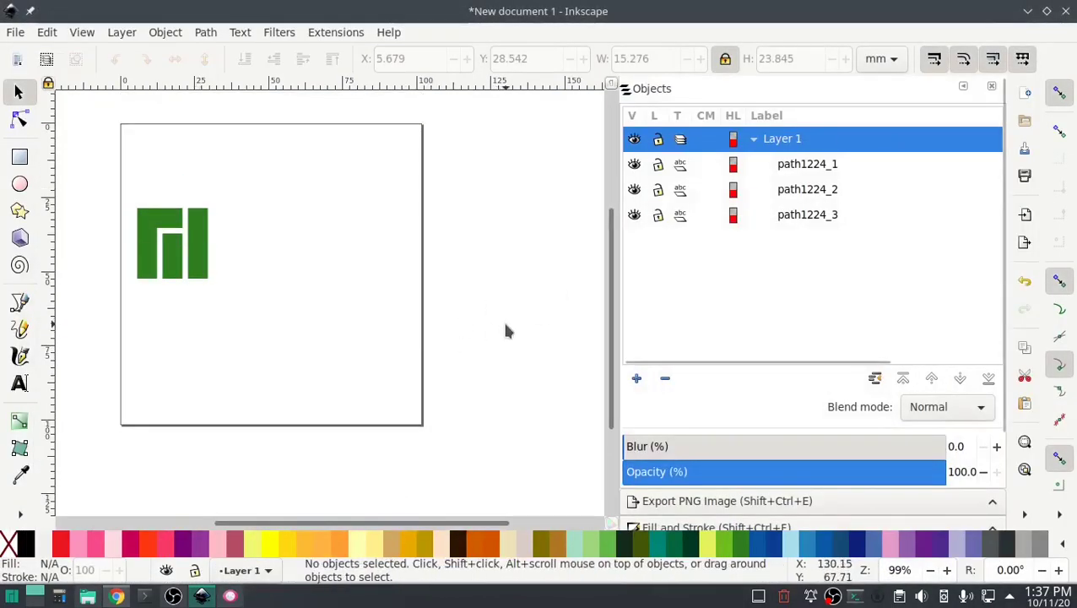
left_click(335, 32)
mouse_move(506, 230)
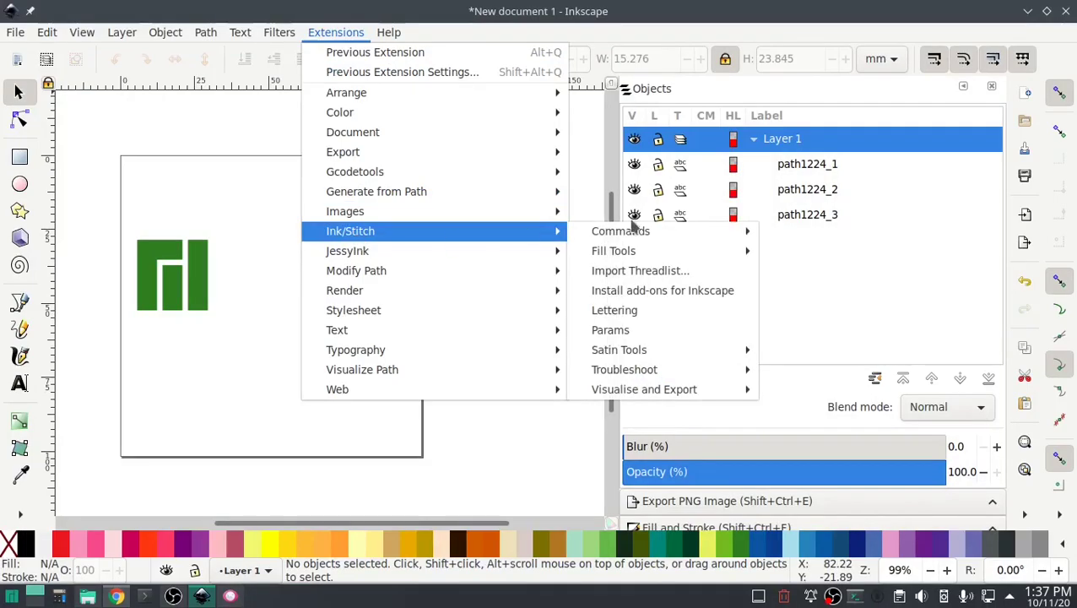
left_click(620, 313)
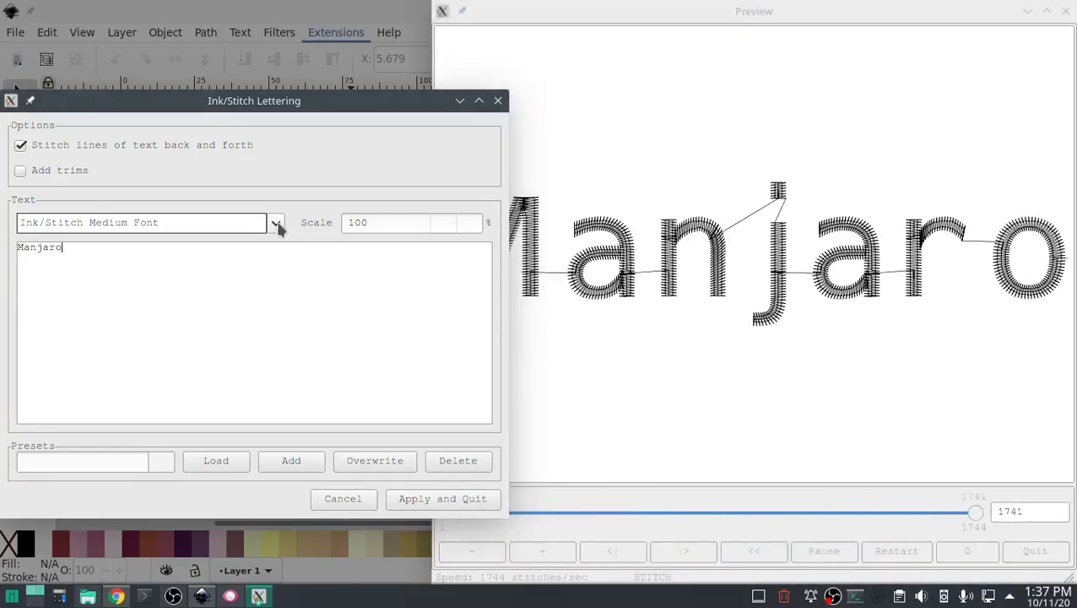
left_click(276, 224)
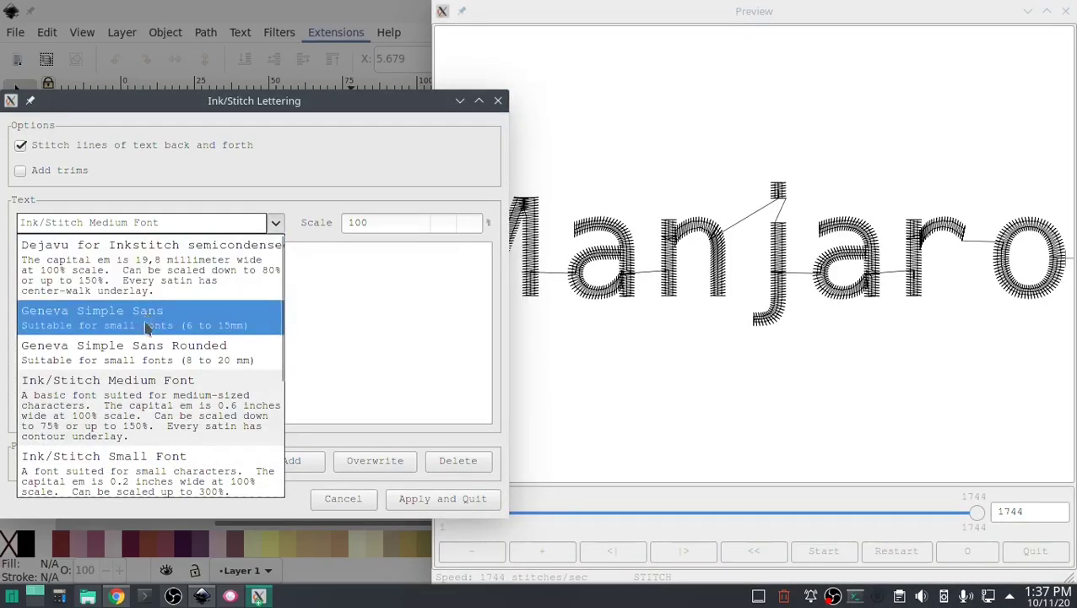
scroll(148, 464, "down", 2)
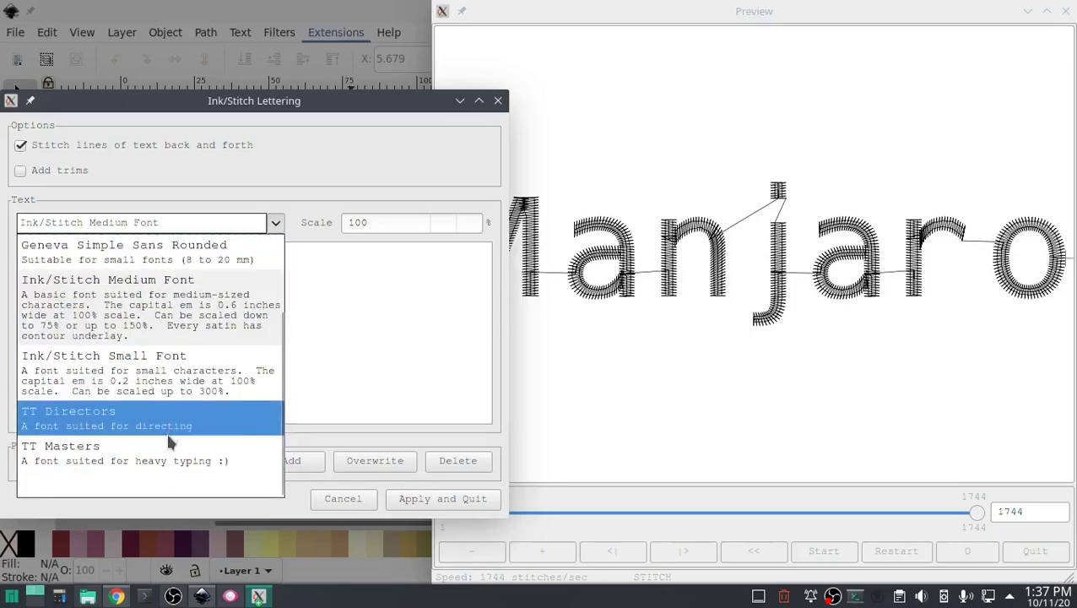
left_click(351, 338)
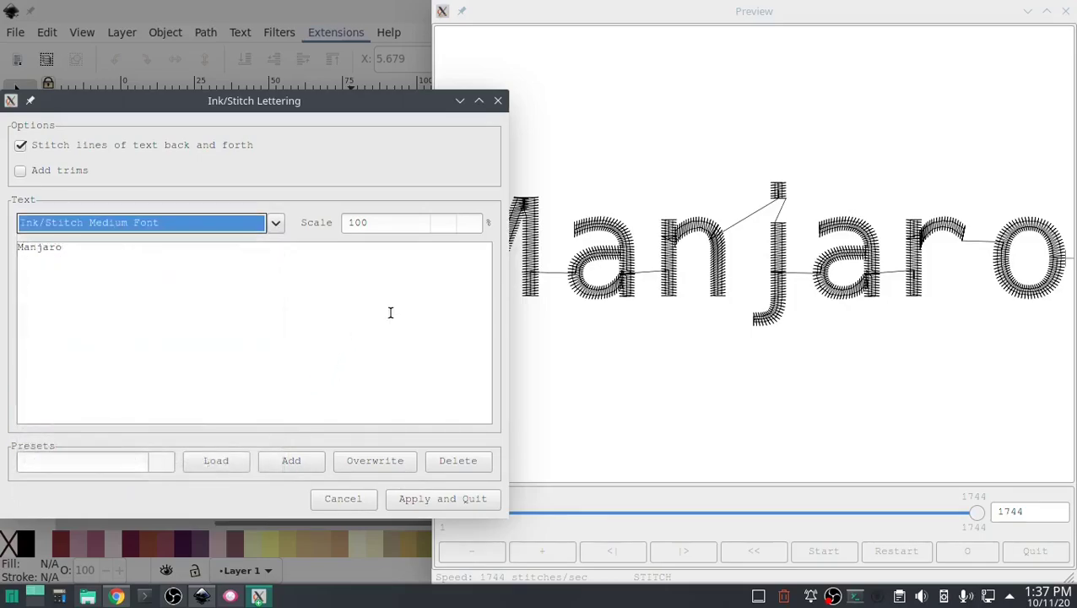
left_click(276, 224)
left_click(276, 223)
left_click(276, 224)
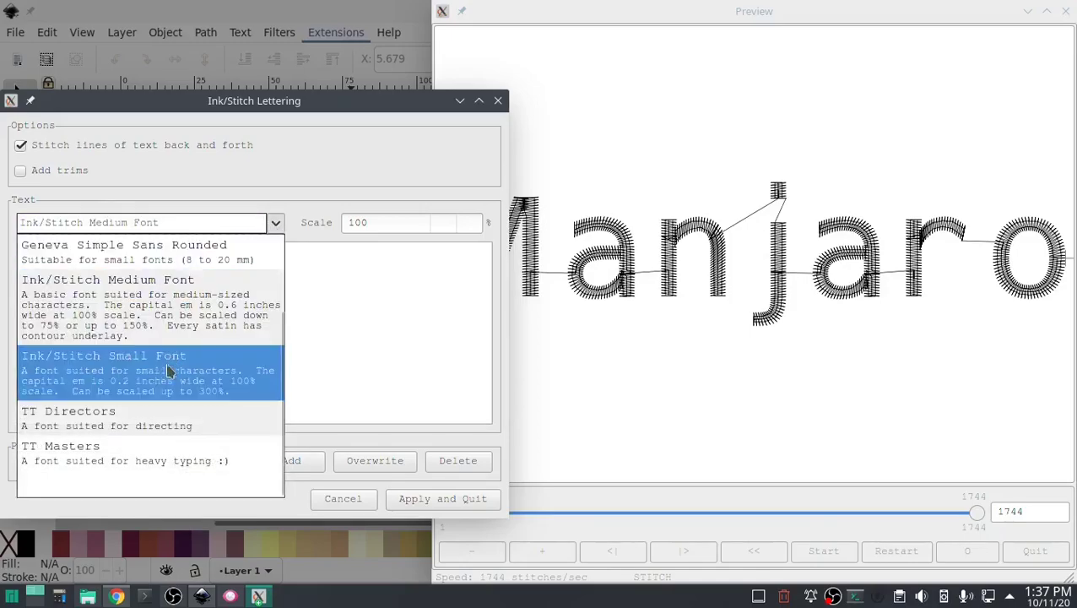
left_click(124, 454)
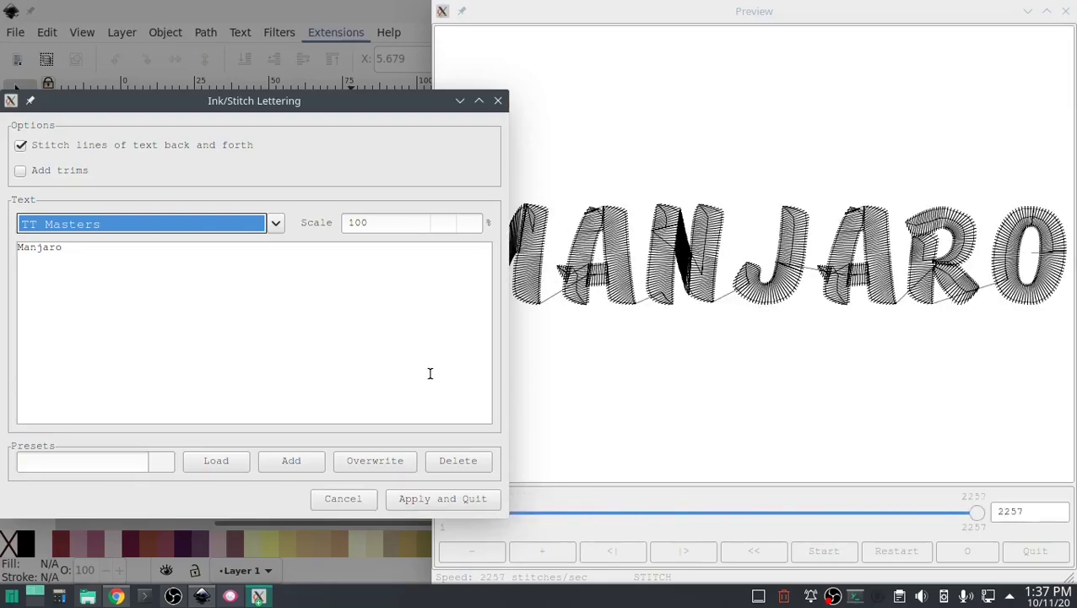
left_click(417, 501)
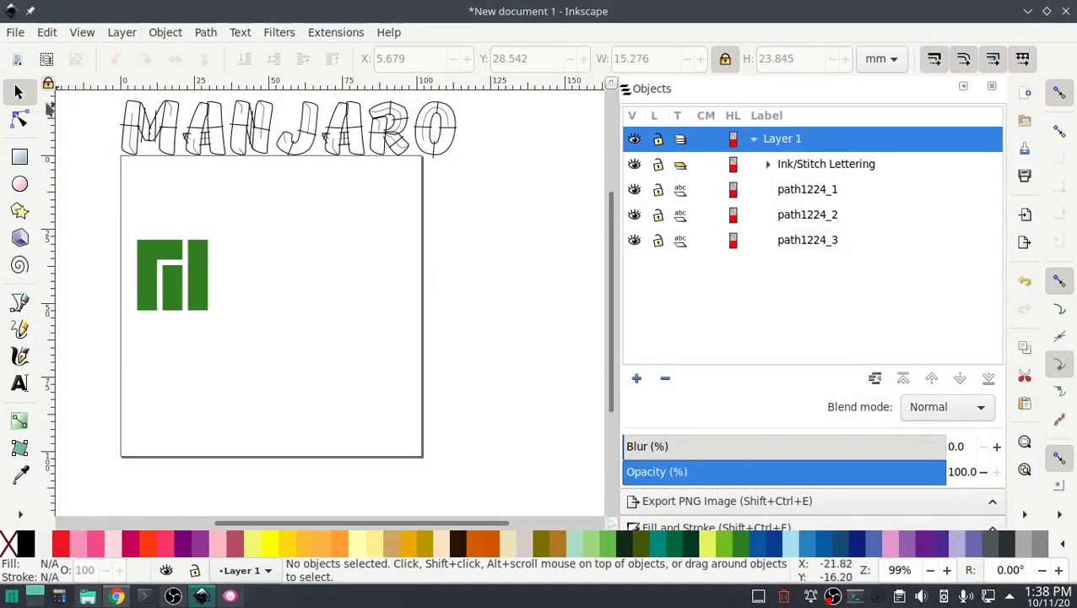
Step: Move the MANJARO lettering beside the logo and scale it to 60.021 × 10.352 mm
left_click_drag(203, 148, 306, 293)
left_click(304, 292)
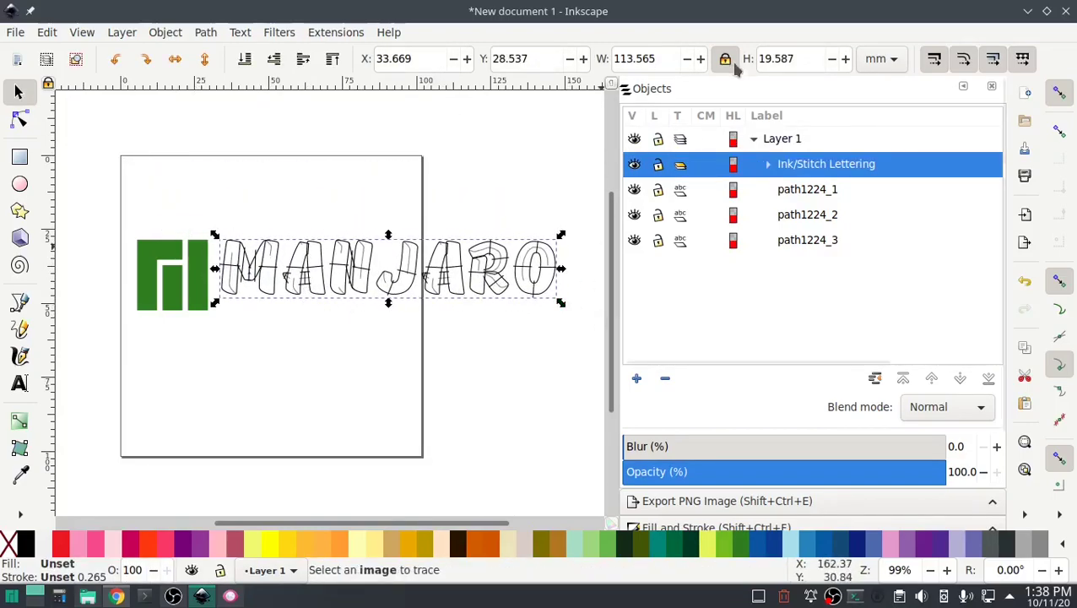
left_click_drag(562, 302, 481, 281)
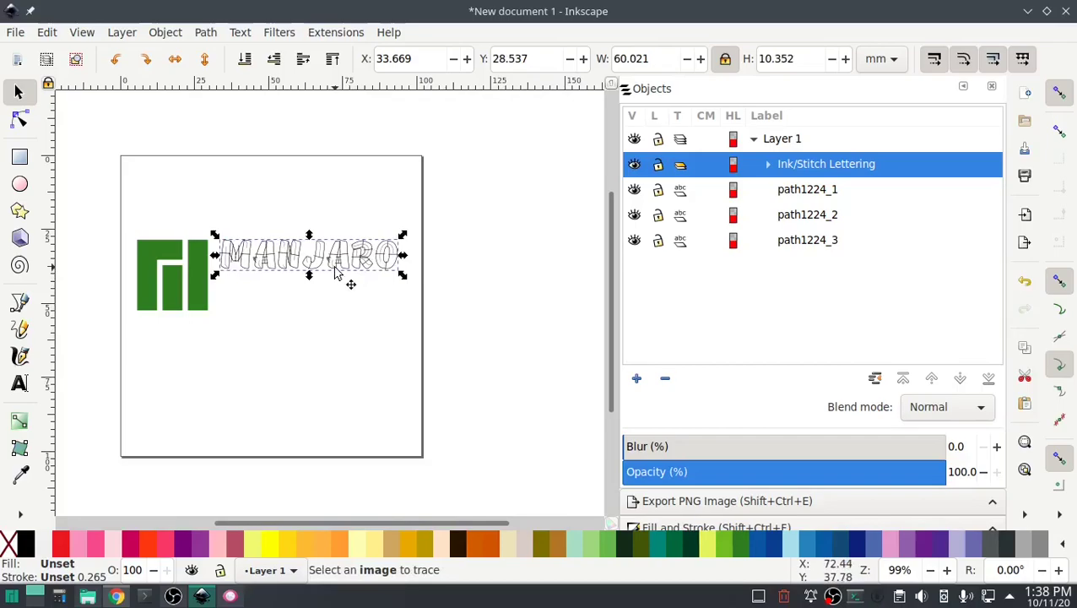
mouse_move(335, 271)
left_mouse_down()
mouse_move(321, 270)
mouse_move(339, 272)
left_mouse_up()
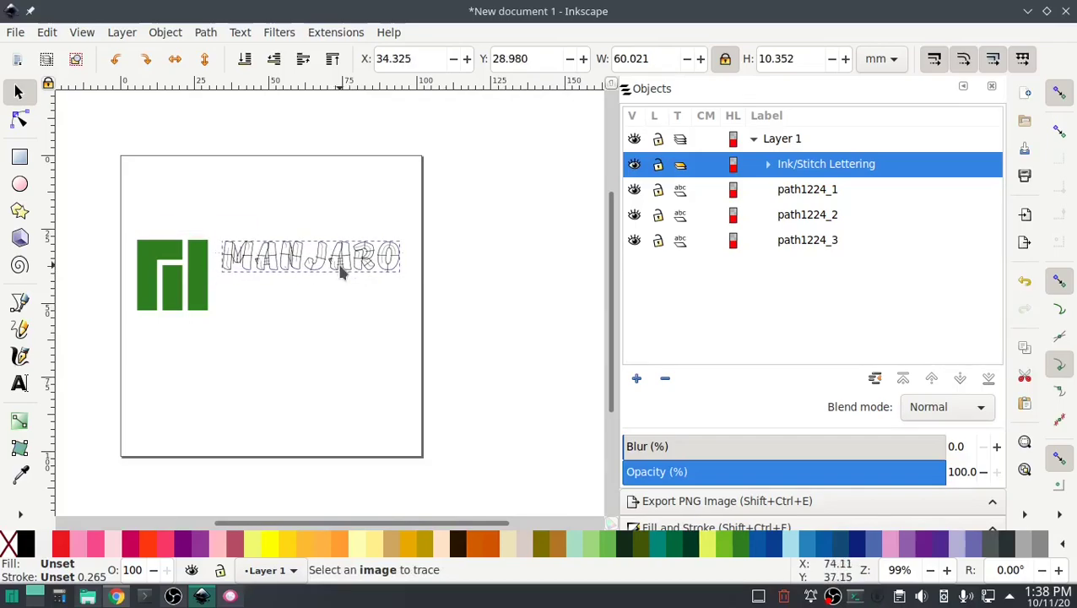
left_click(460, 226)
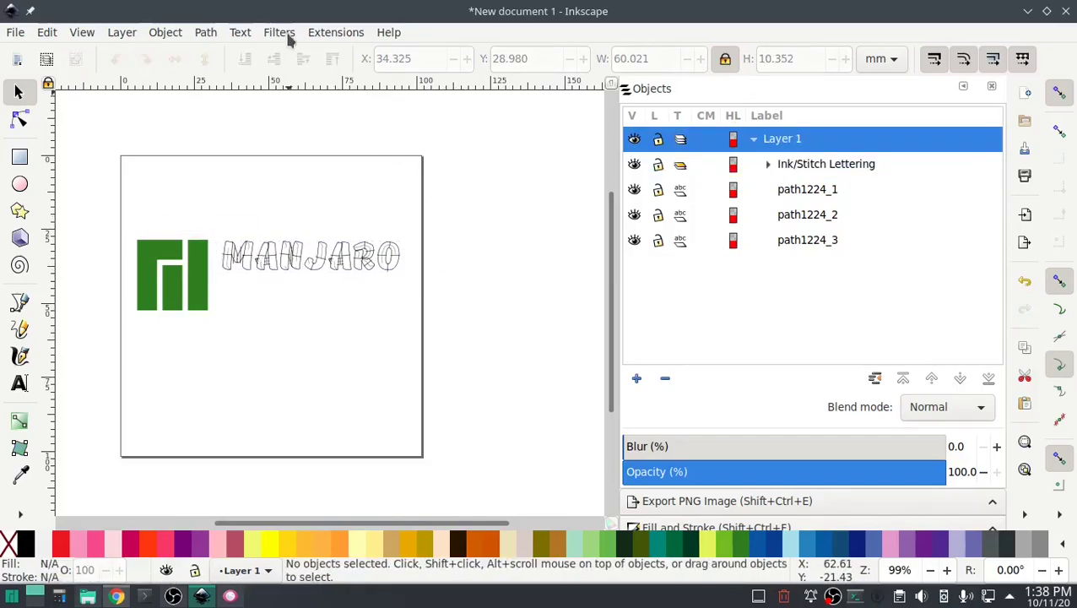
Step: Add an Ink/Stitch Lettering object reading LINUX in the TT Masters font
left_click(324, 34)
mouse_move(521, 235)
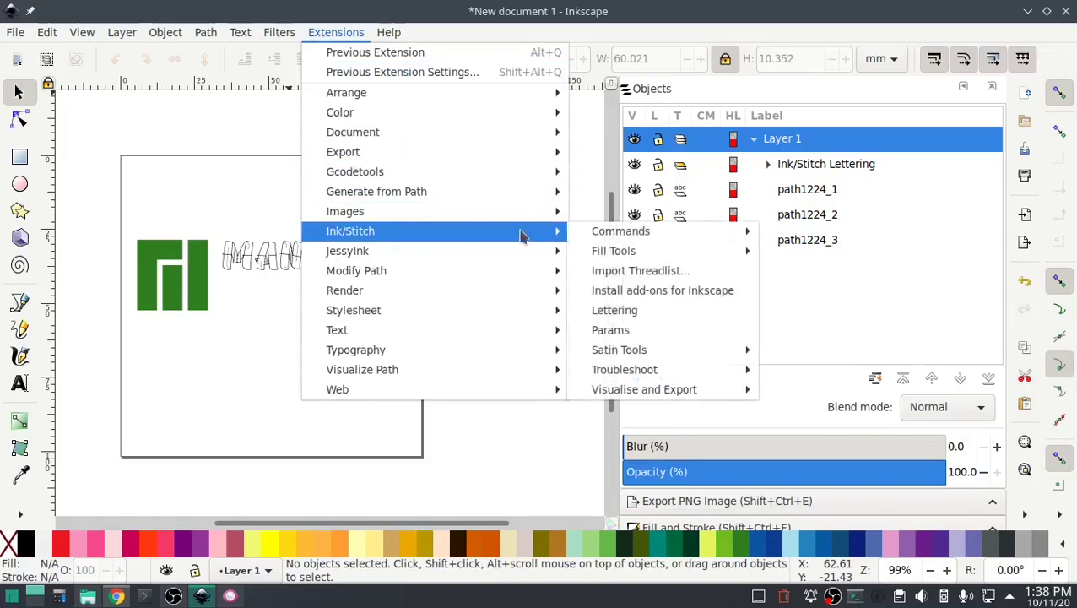
left_click(629, 310)
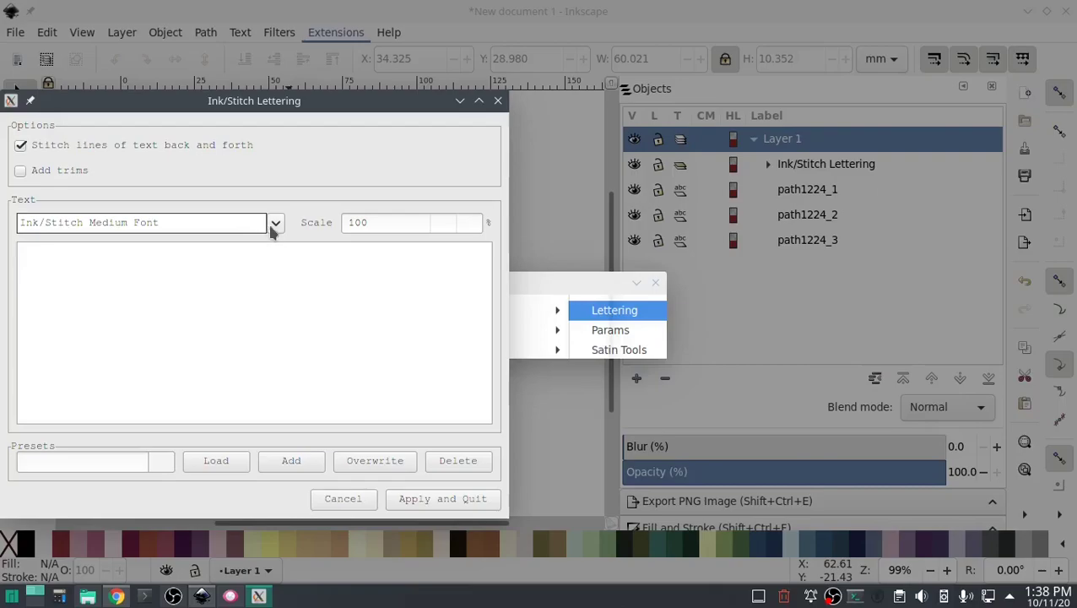
left_click(276, 222)
scroll(228, 365, "down", 2)
left_click(127, 517)
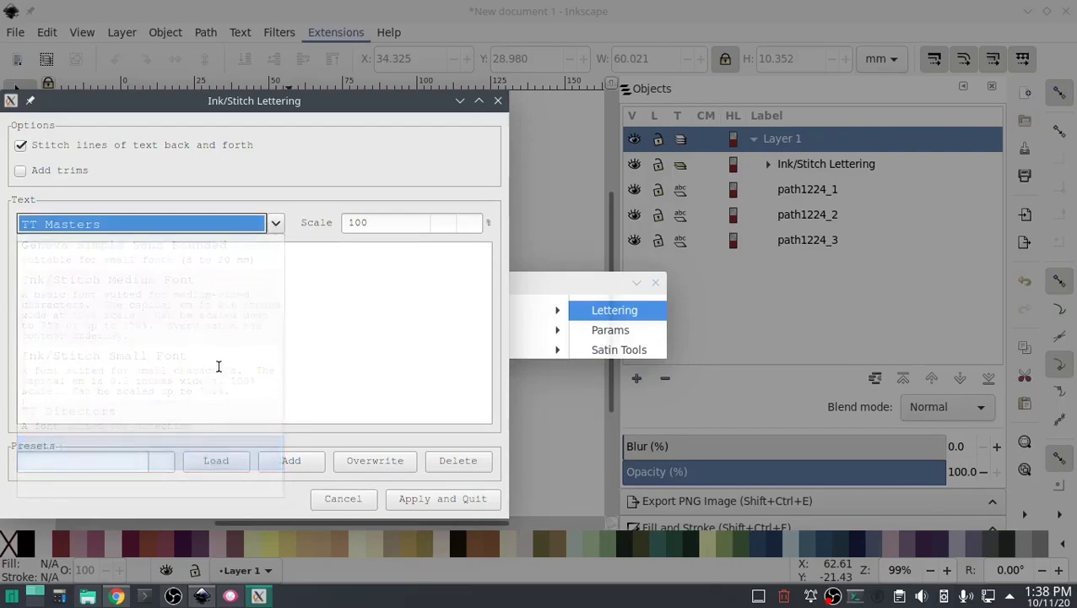
left_click(270, 284)
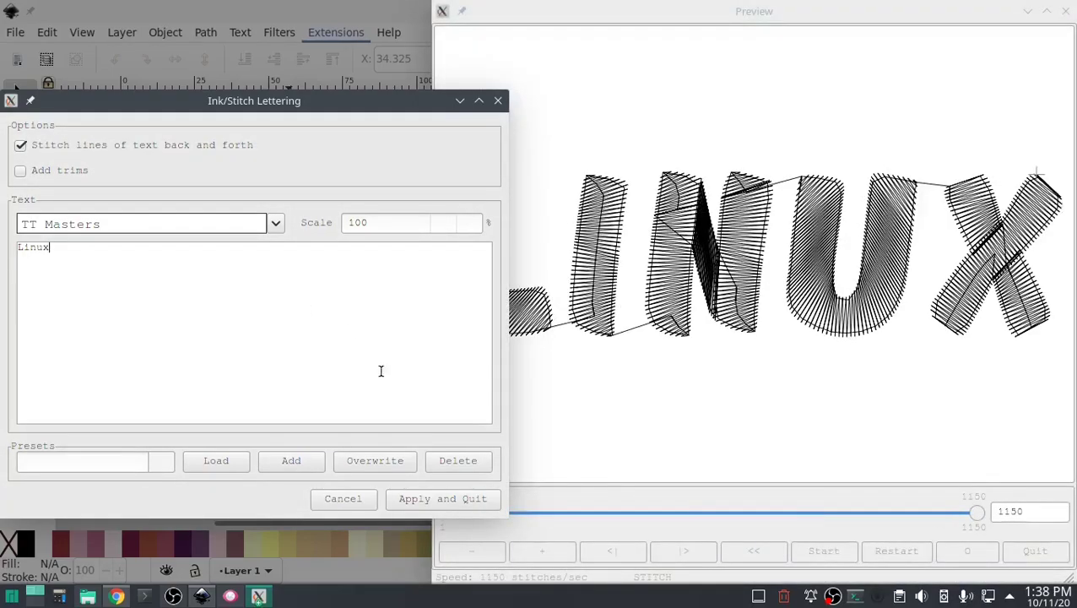
left_click(425, 500)
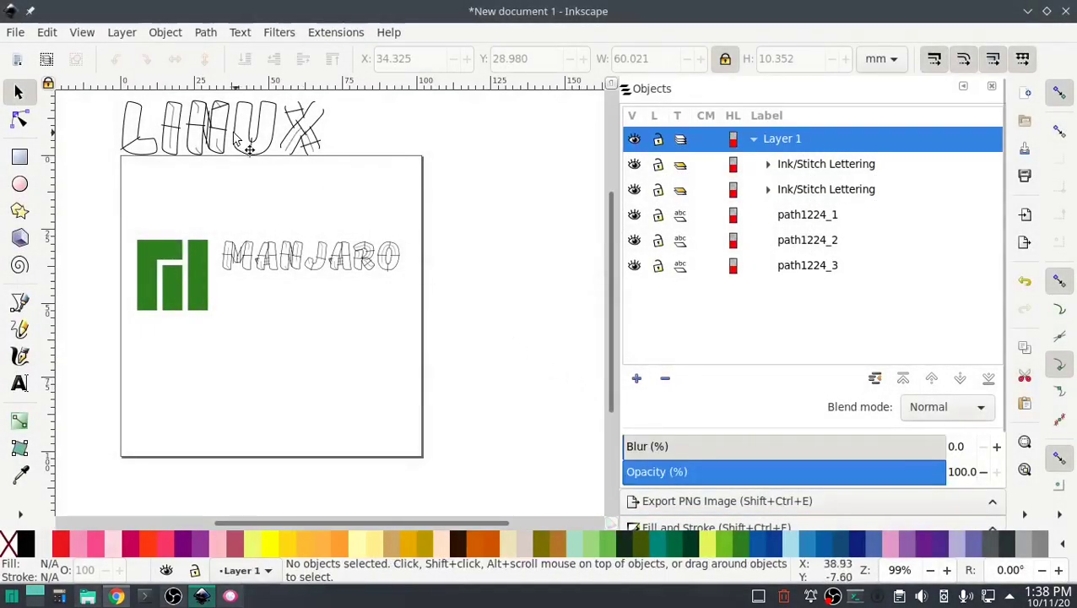
Step: Move the LINUX lettering under MANJARO and shrink it to about 48.956 × 13.752 mm
left_click_drag(225, 150, 331, 319)
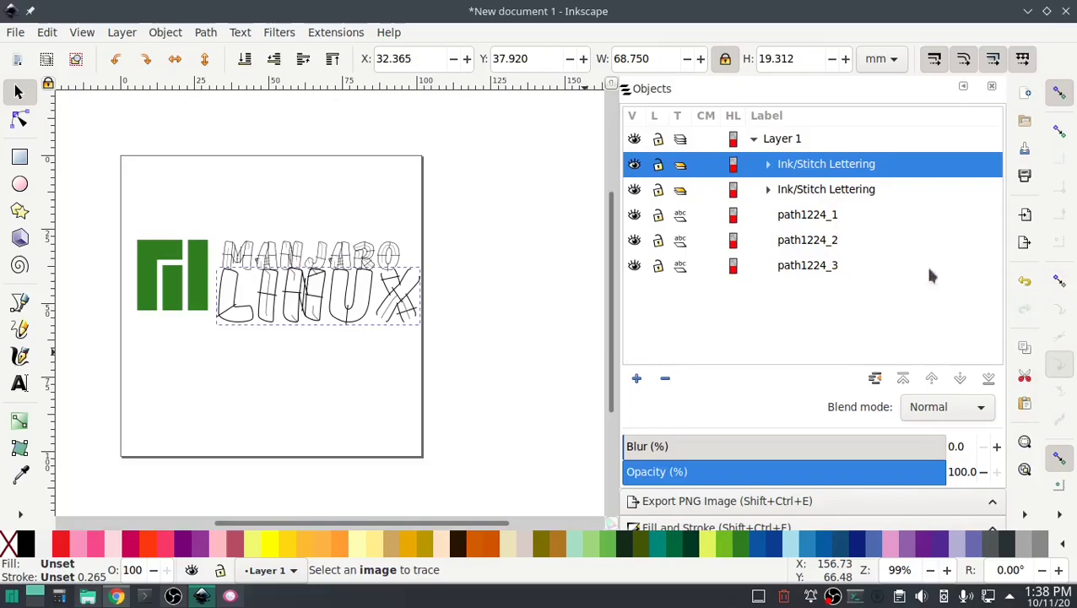
left_click_drag(333, 301, 332, 309)
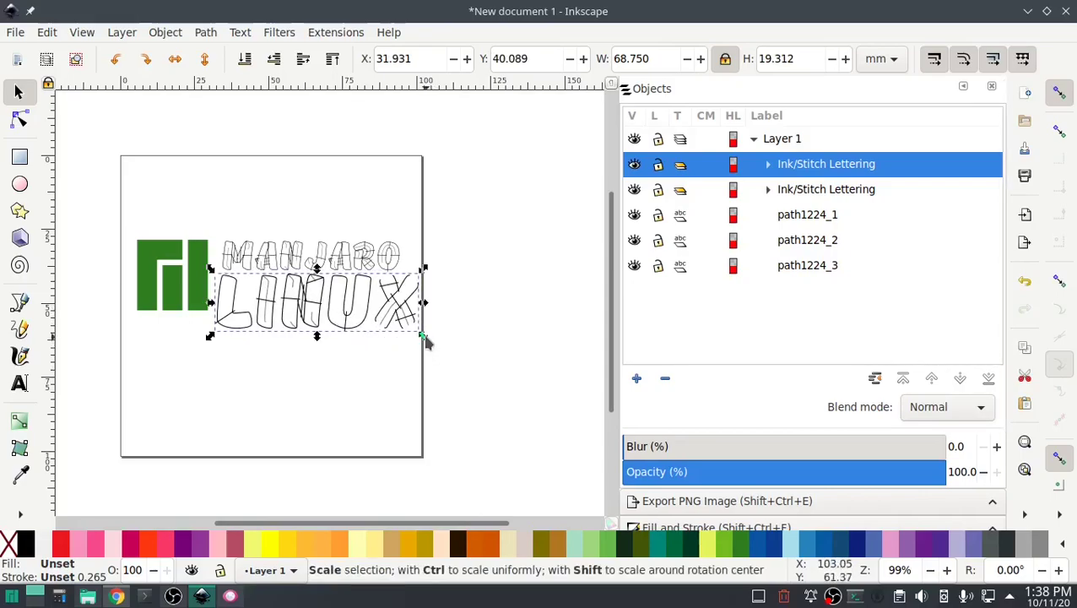
left_click_drag(424, 336, 401, 321)
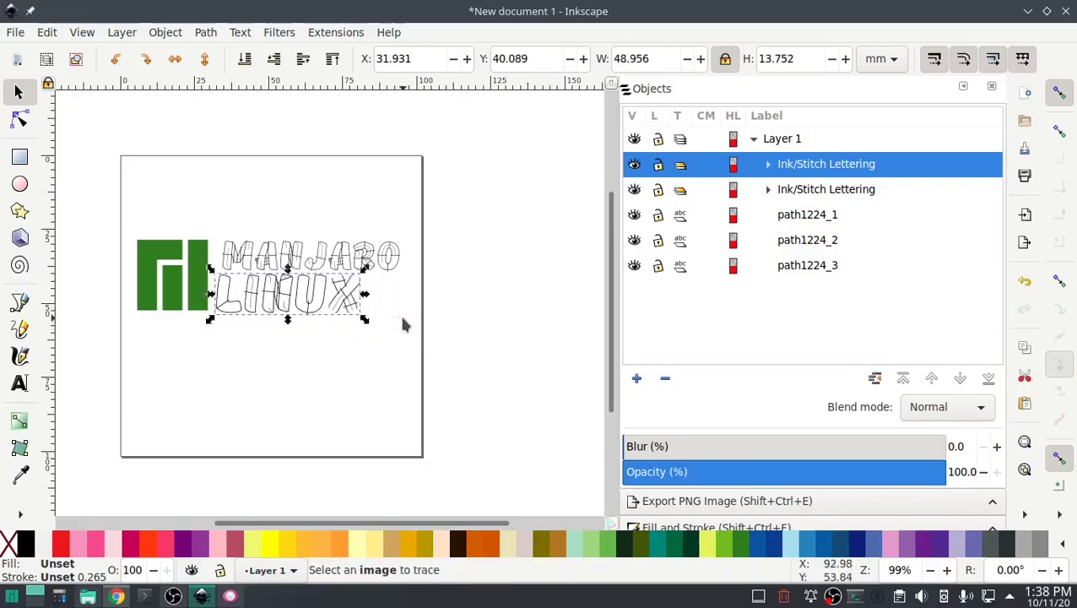
left_click_drag(314, 305, 336, 299)
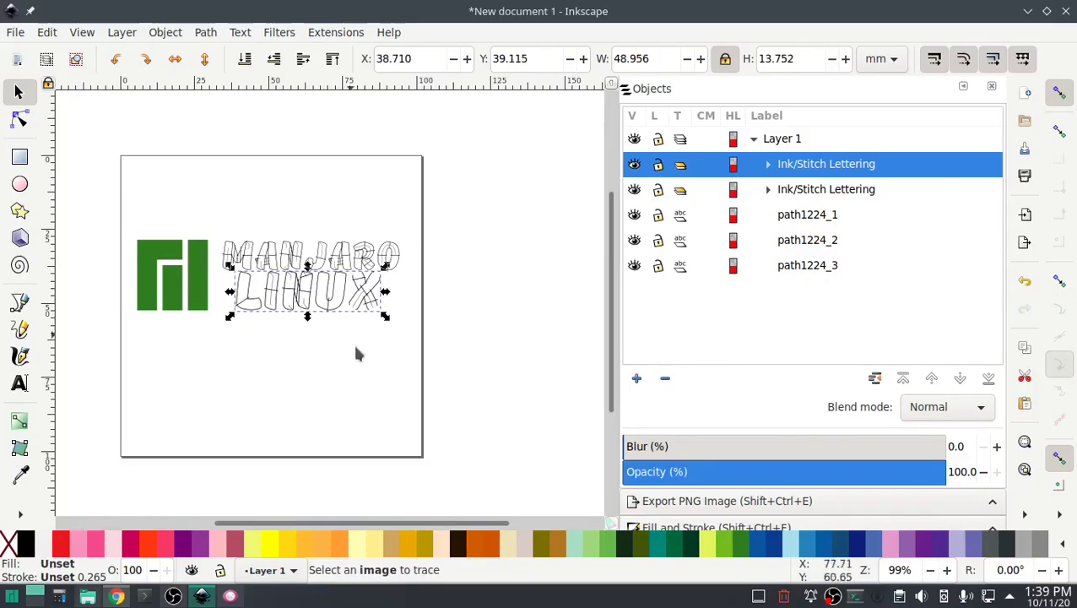
left_click(376, 403)
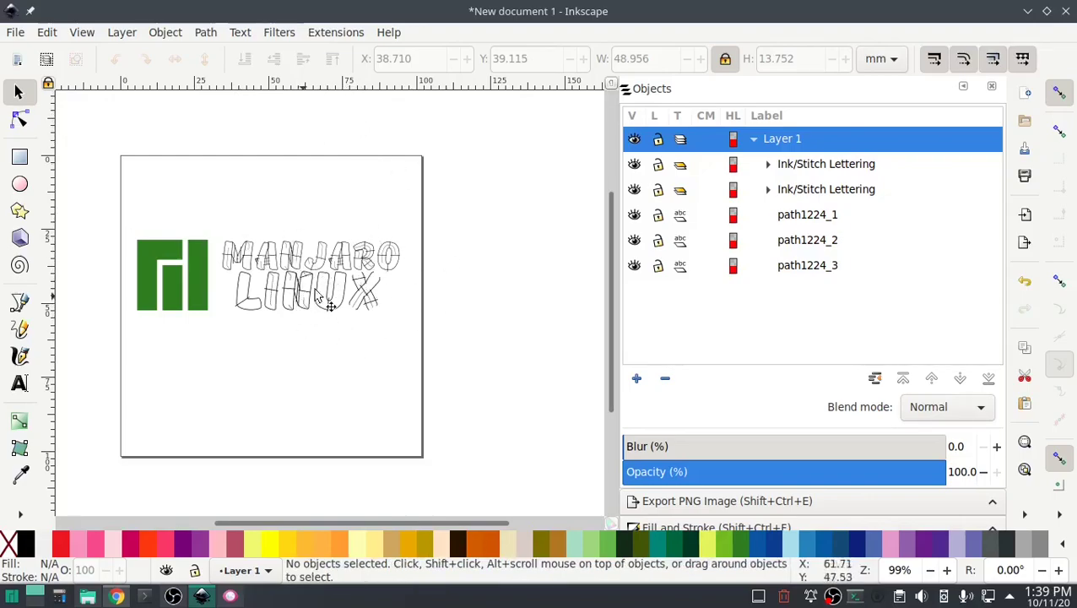
left_click(334, 34)
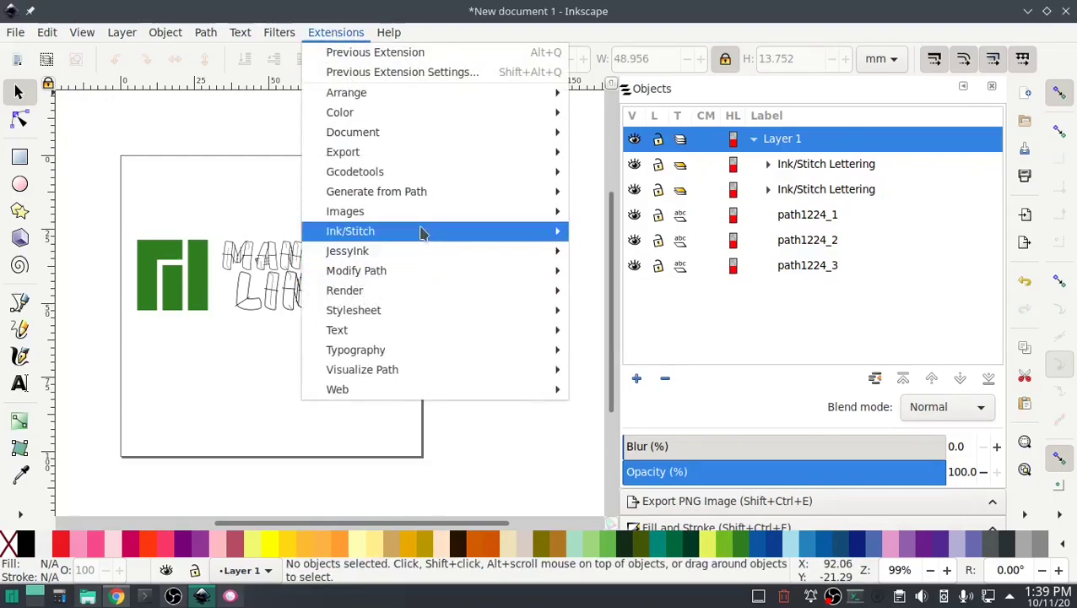
mouse_move(491, 232)
mouse_move(718, 389)
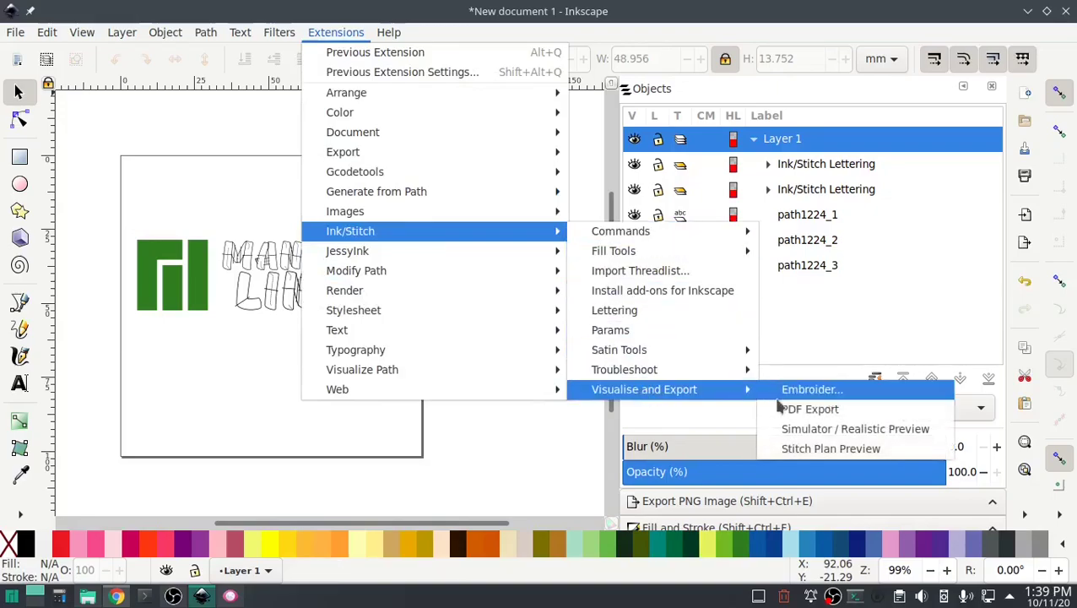
left_click(841, 433)
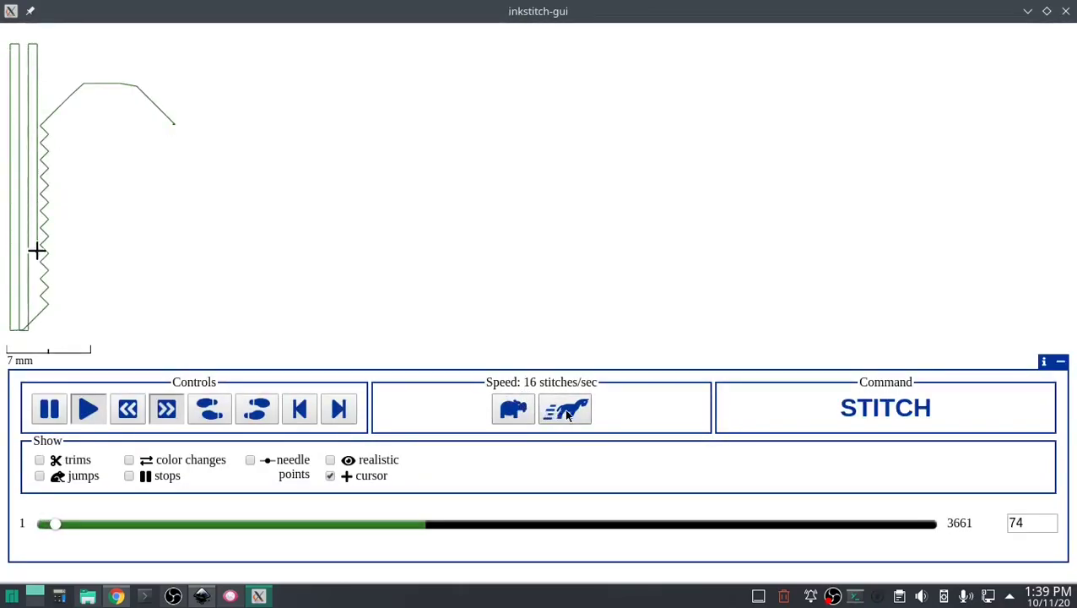
left_click(564, 408)
left_click(564, 408)
left_click(564, 408)
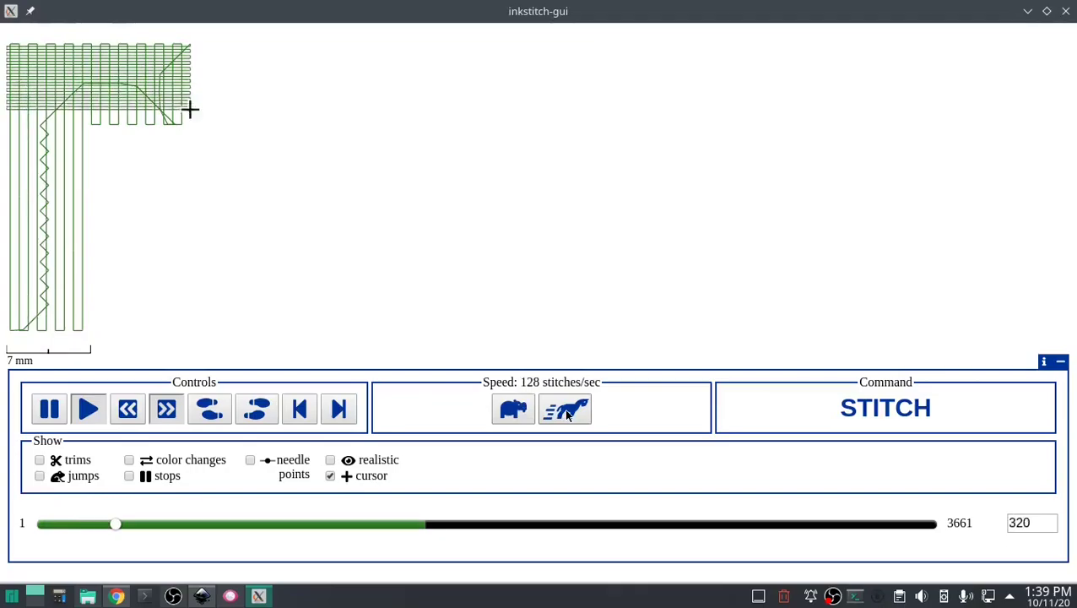
left_click(565, 412)
left_click(569, 411)
left_click(570, 411)
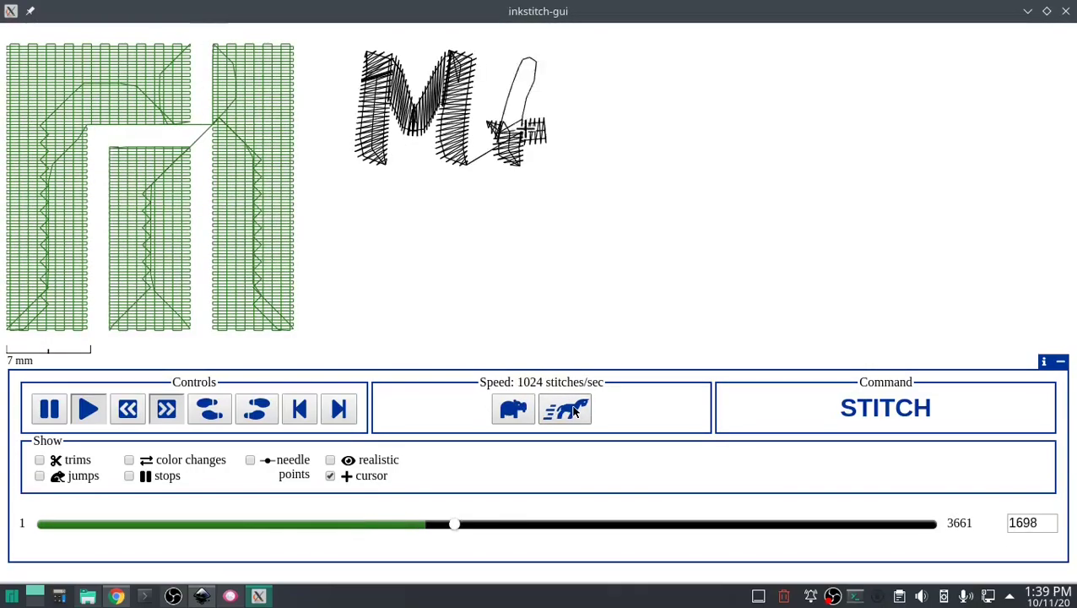
key("space")
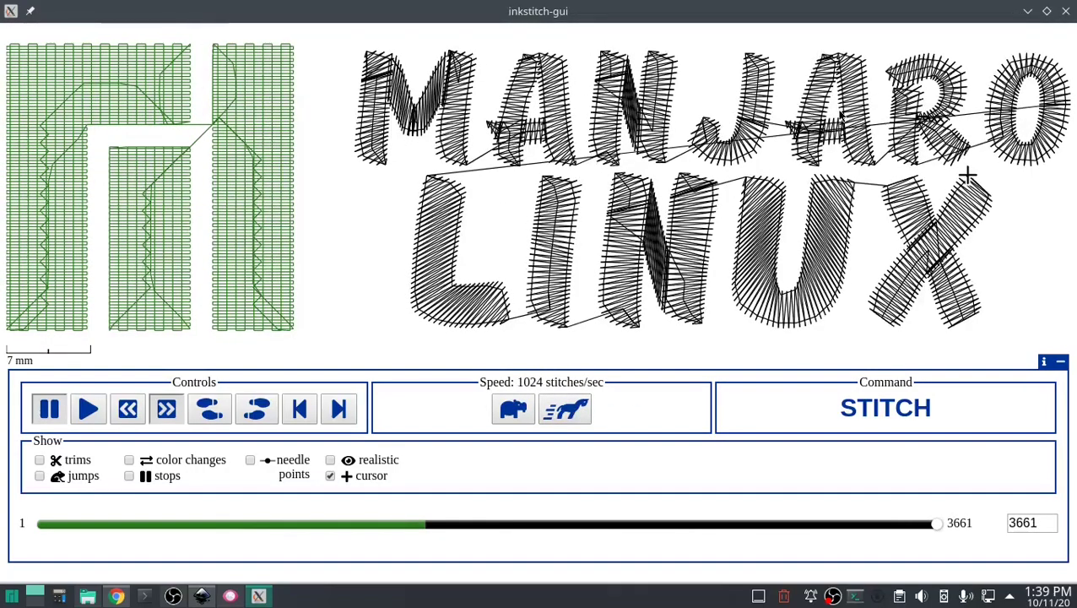
left_click(1067, 12)
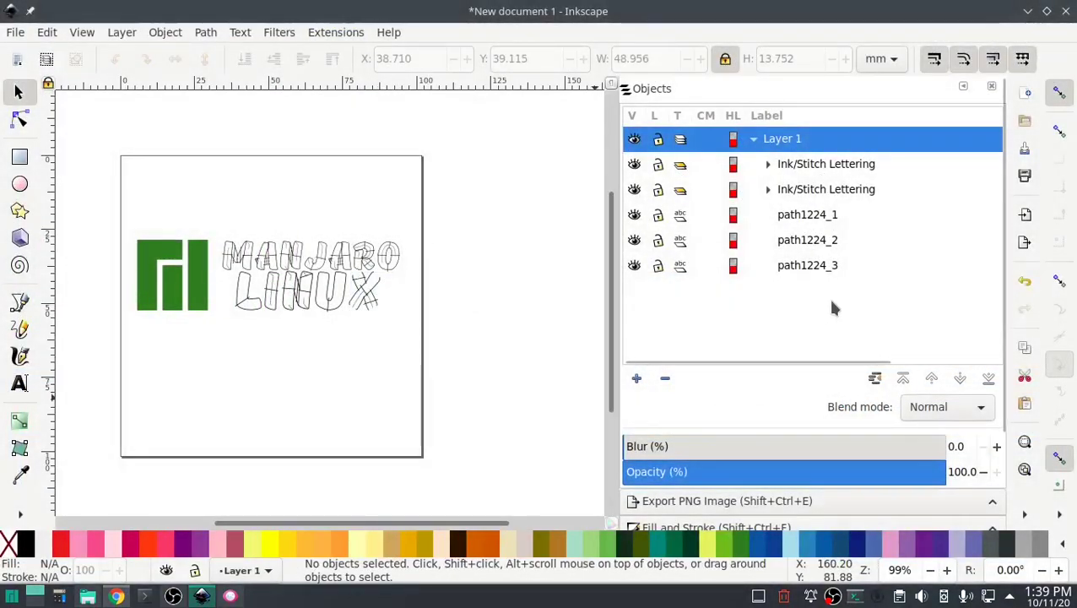
Step: Select the three logo pieces, MANJARO and LINUX in Objects, then rubber-band select them all
left_click(797, 267)
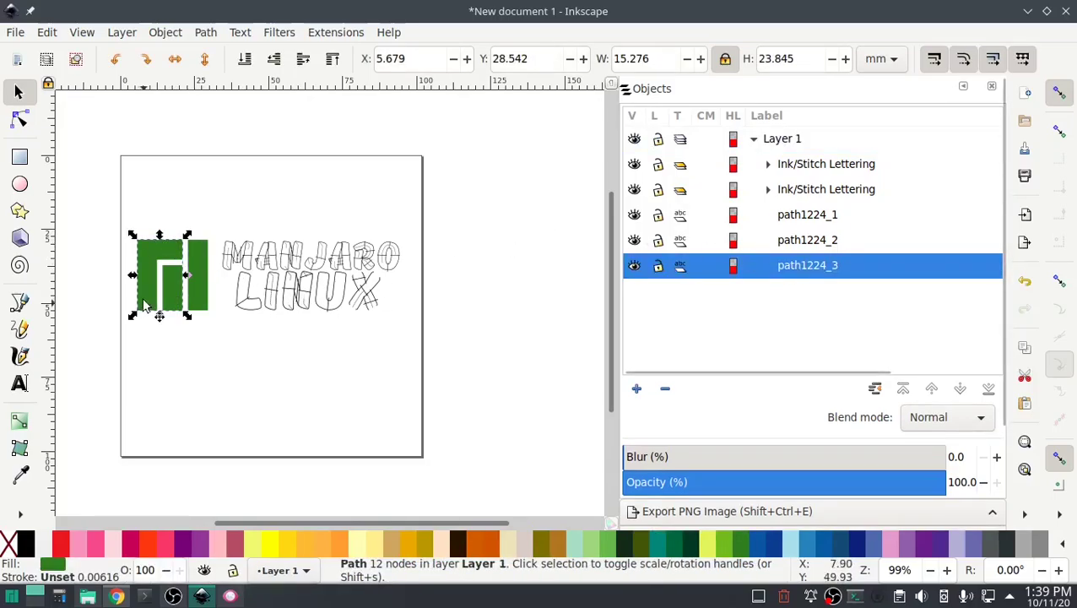
left_click(789, 242)
left_click(800, 217)
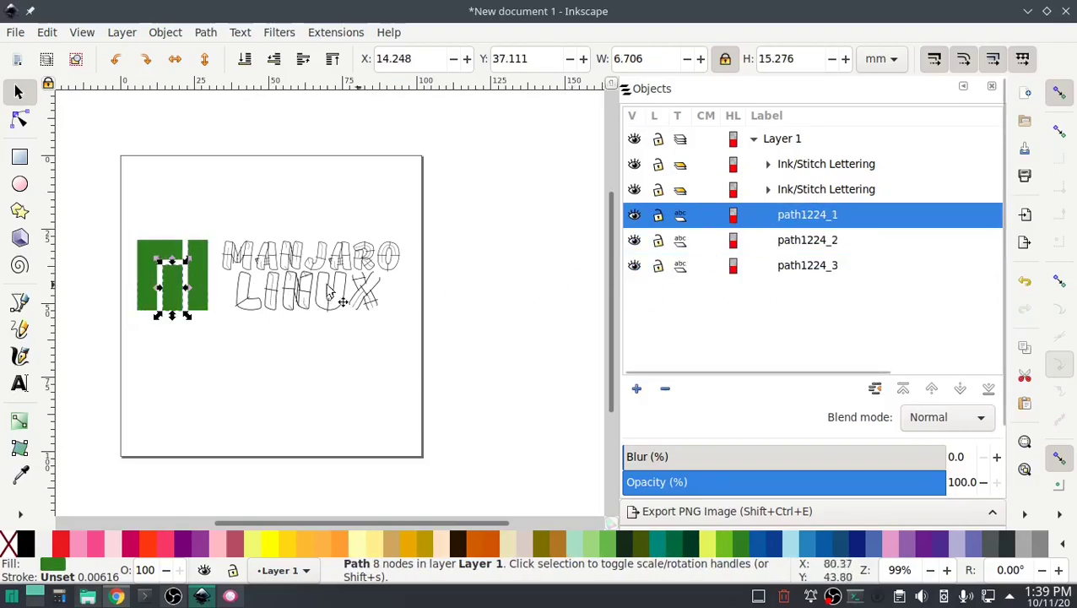
left_click(819, 194)
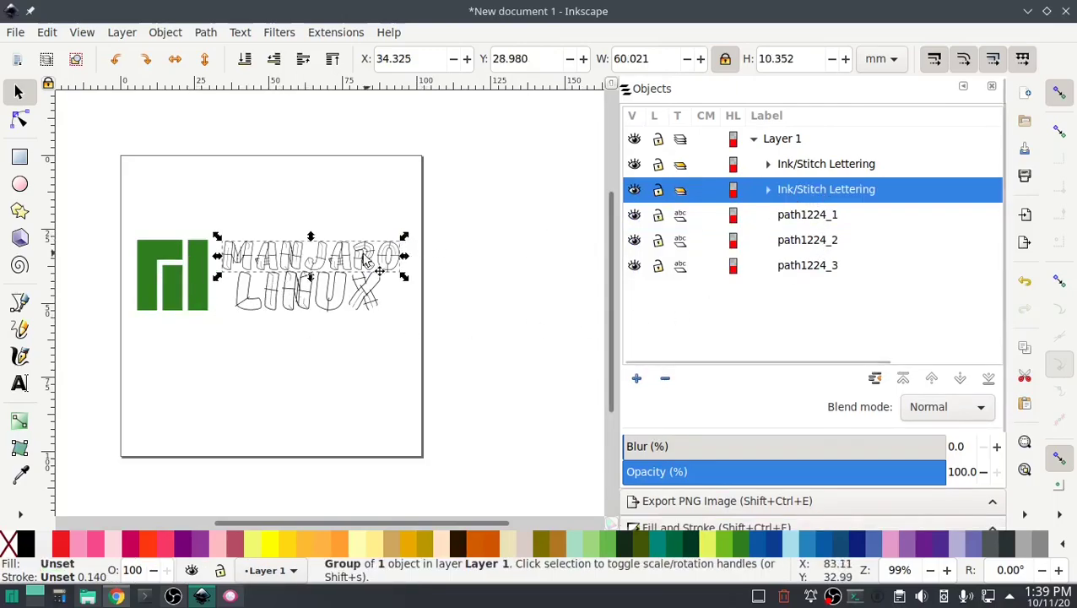
left_click(834, 168)
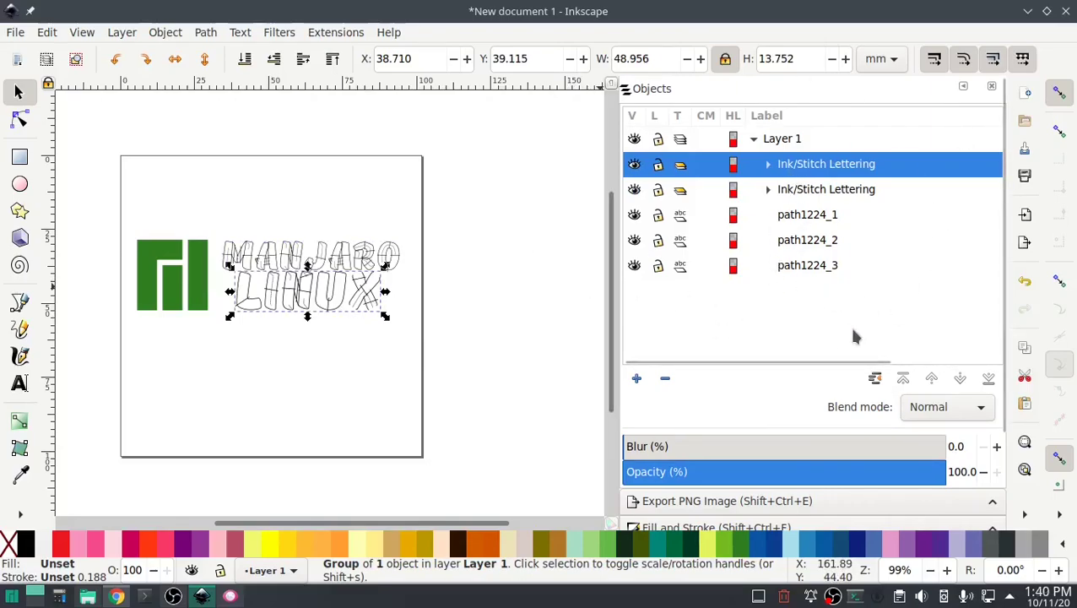
left_click(511, 316)
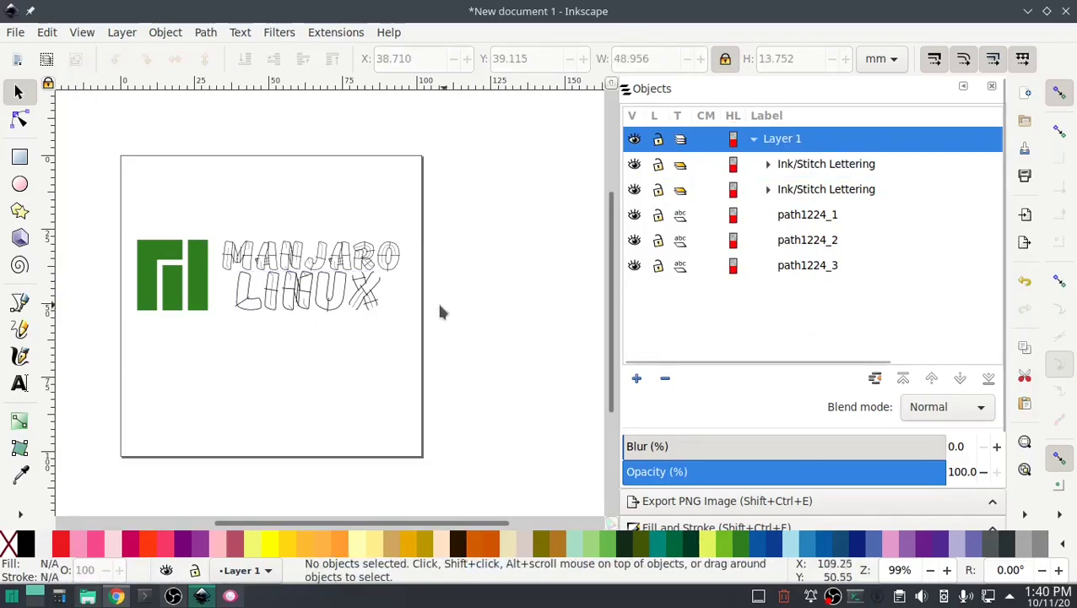
mouse_move(403, 327)
left_mouse_down()
mouse_move(195, 231)
mouse_move(120, 221)
left_mouse_up()
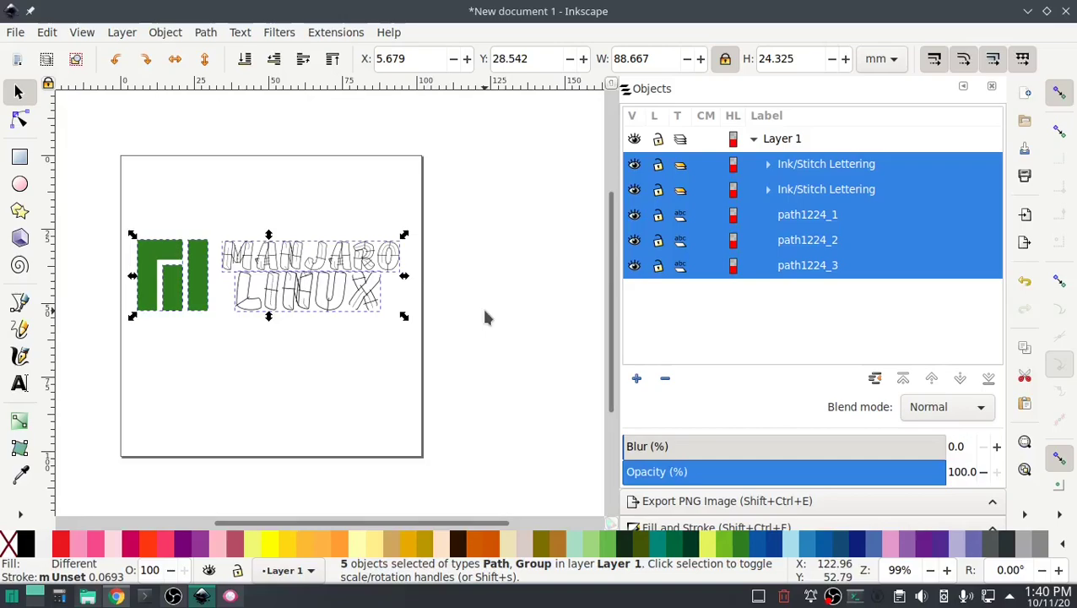
Step: Delete the logo and lettering, then draw green ellipses including a third in the lower left
key("Delete")
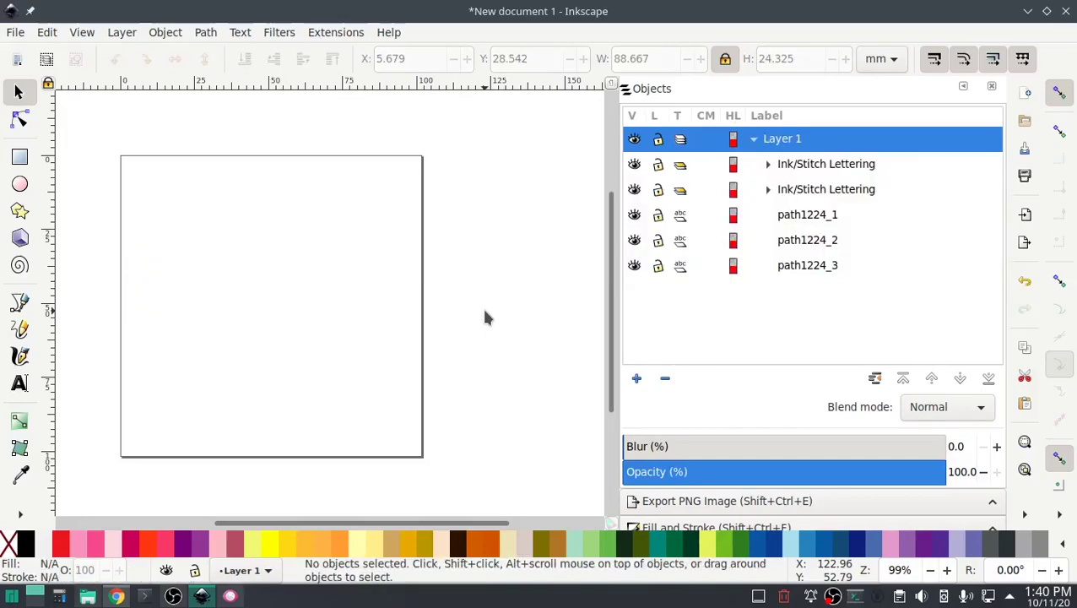
left_click(19, 185)
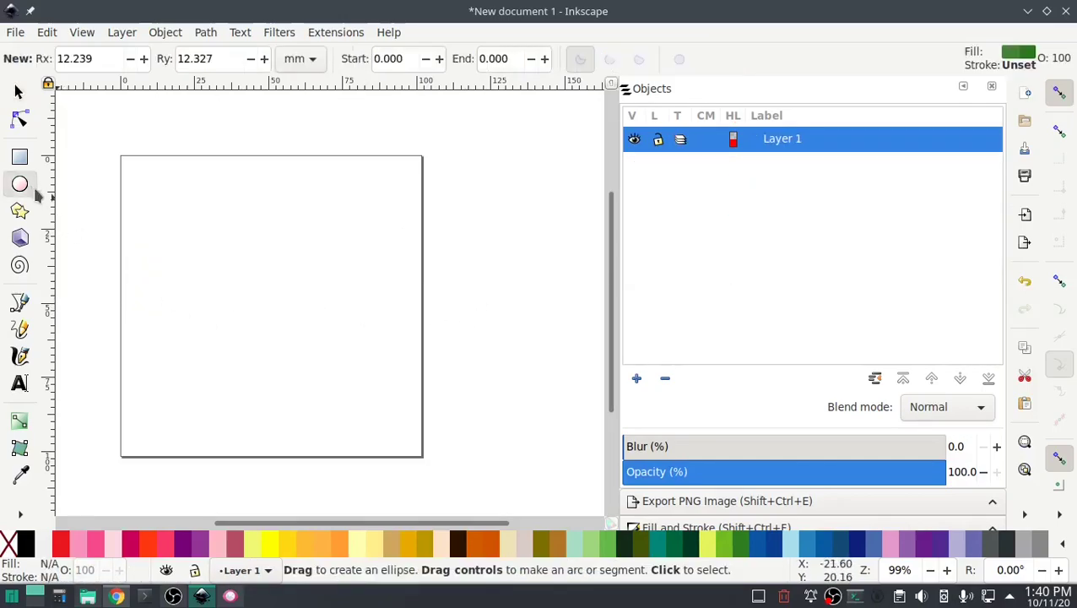
mouse_move(173, 218)
left_mouse_down()
mouse_move(233, 293)
mouse_move(329, 337)
left_mouse_up()
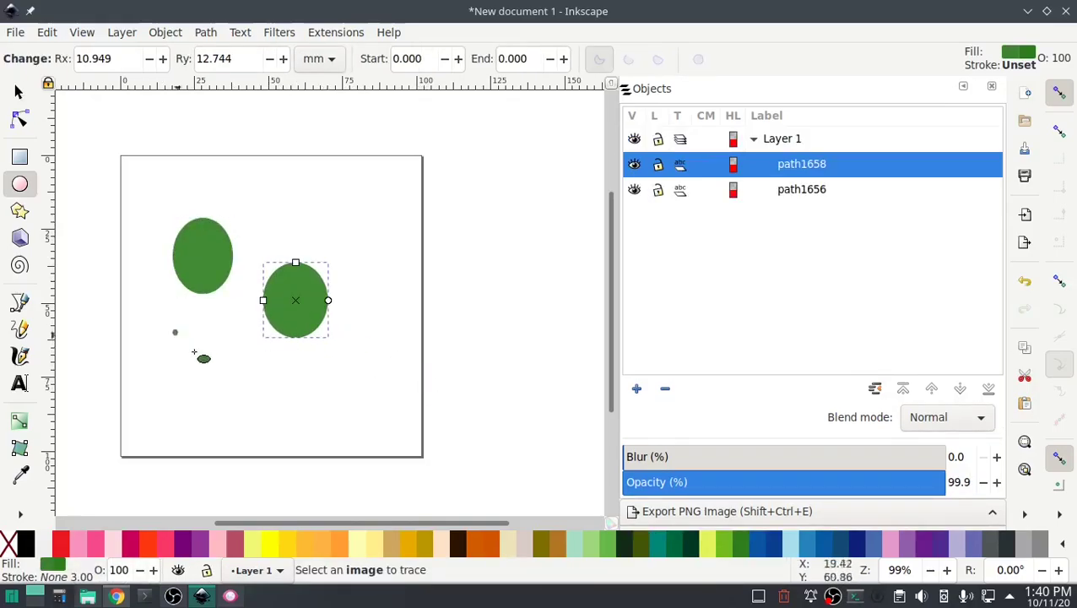
left_click_drag(173, 330, 251, 409)
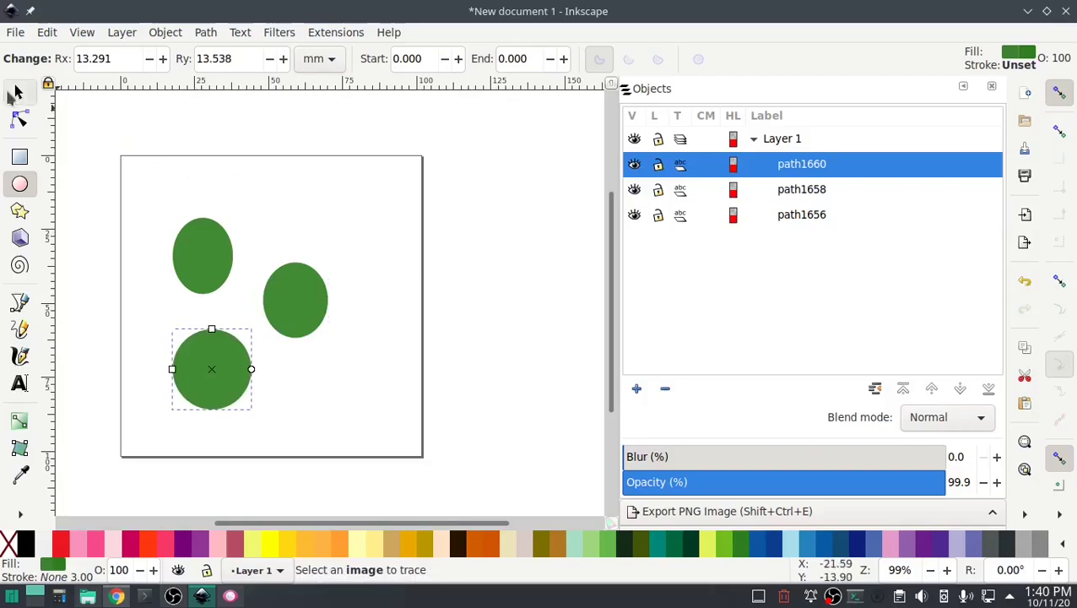
left_click(16, 93)
left_click(476, 249)
Step: Run Ink/Stitch Troubleshoot Objects and confirm all shapes are valid
left_click(330, 33)
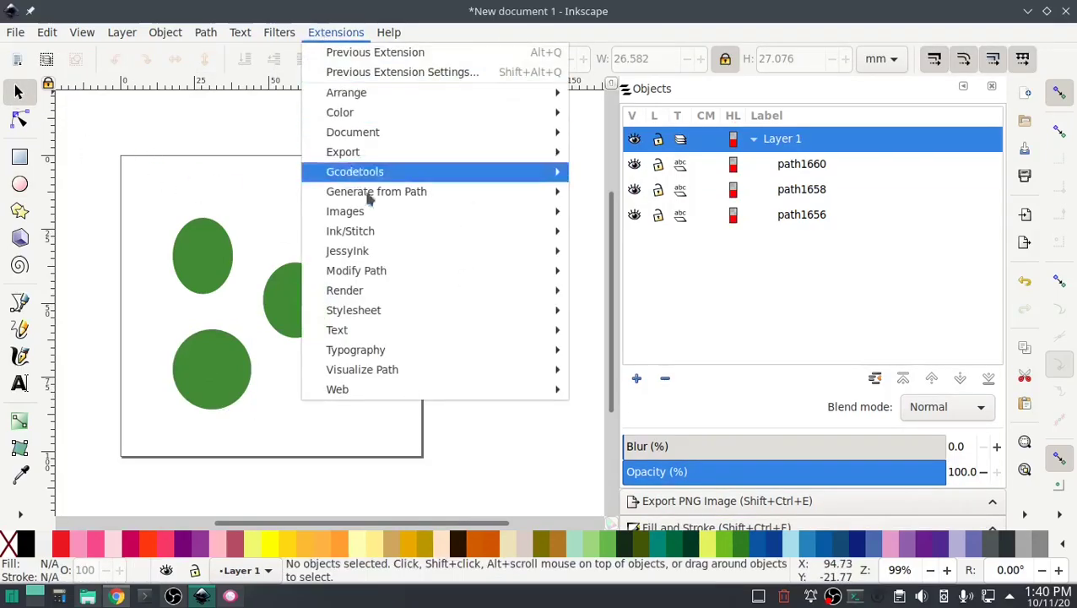
mouse_move(391, 241)
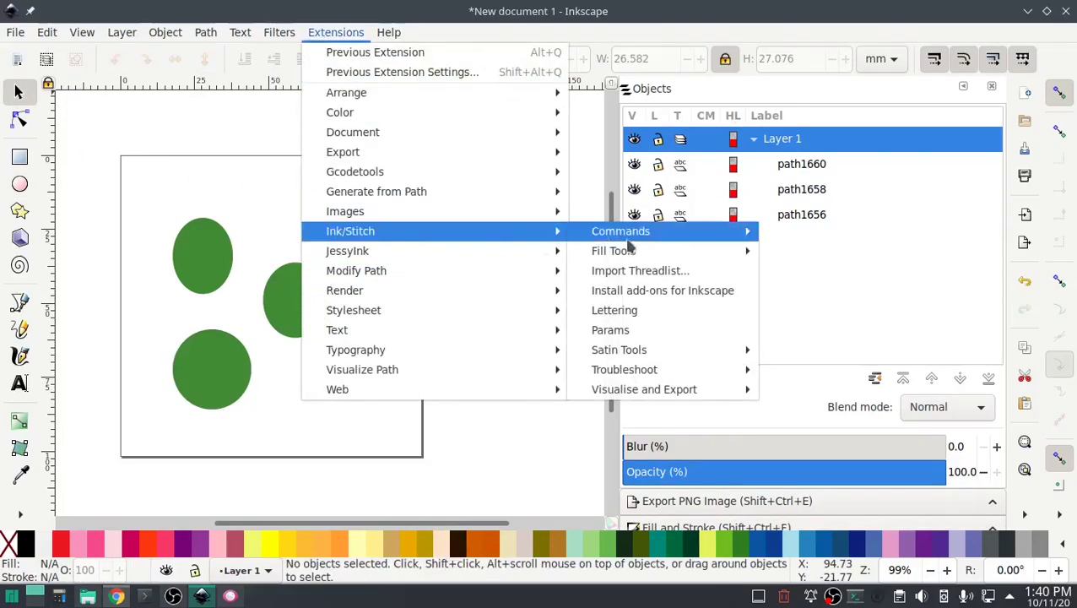
mouse_move(604, 372)
left_click(817, 410)
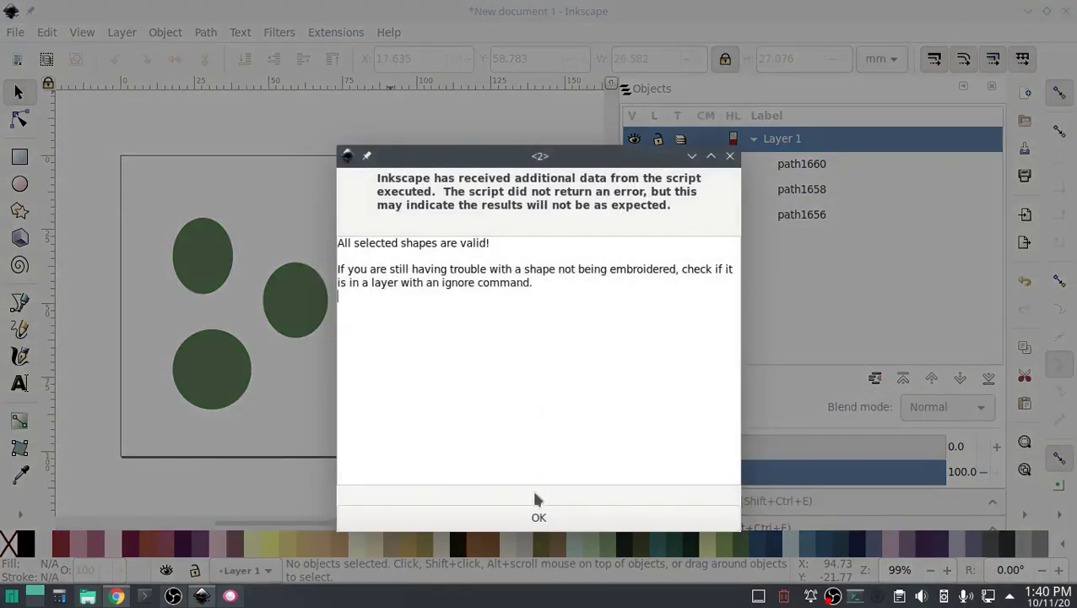
left_click(538, 515)
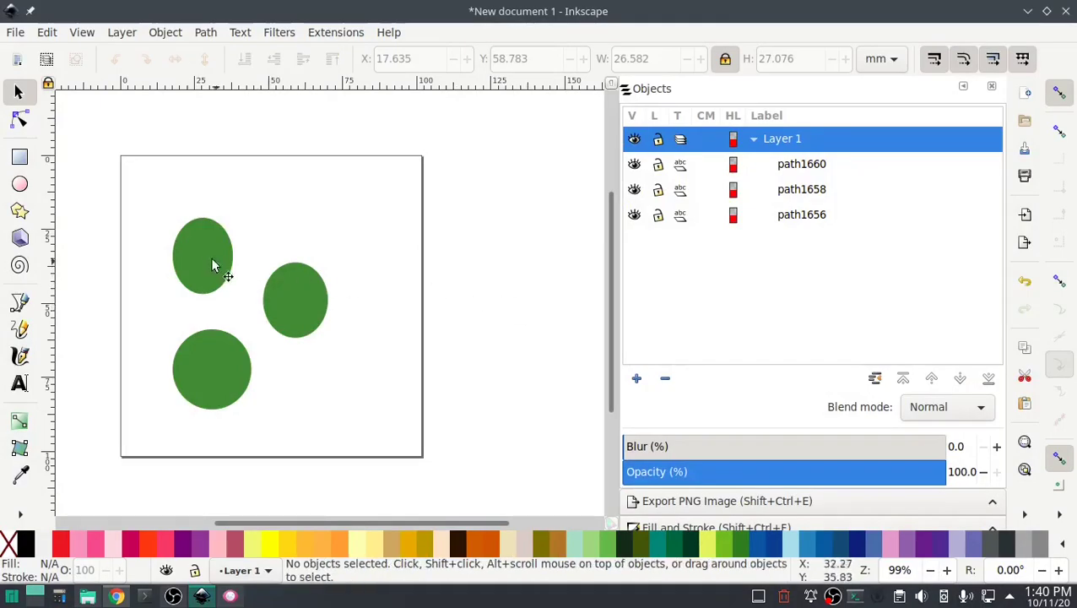
Step: Give all three green ellipses a flat black stroke 1 mm wide
left_click(207, 260)
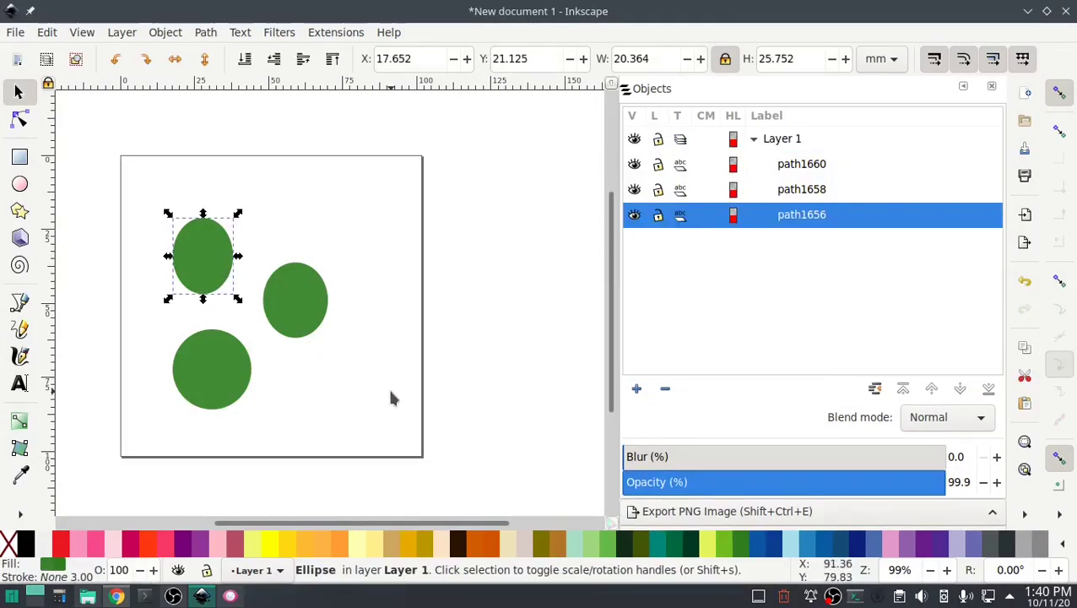
left_click_drag(377, 422, 128, 180)
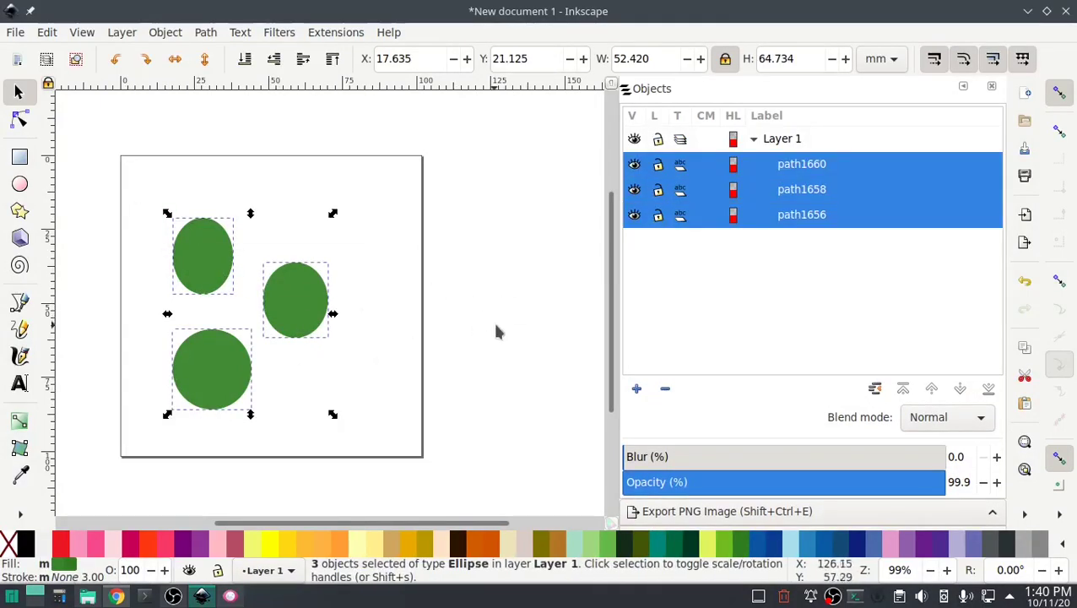
scroll(831, 318, "down", 3)
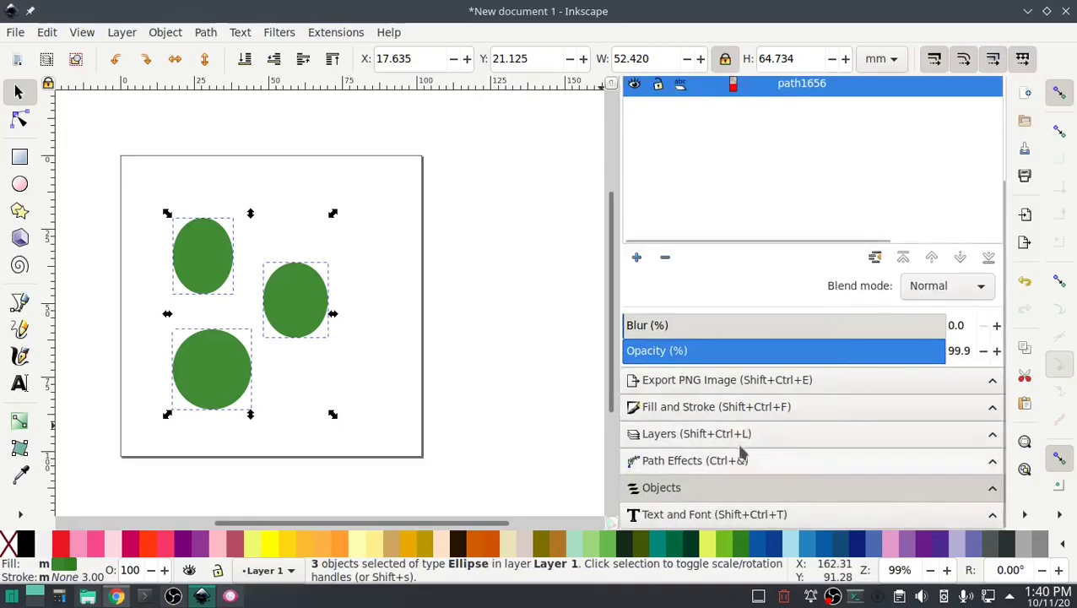
left_click(707, 408)
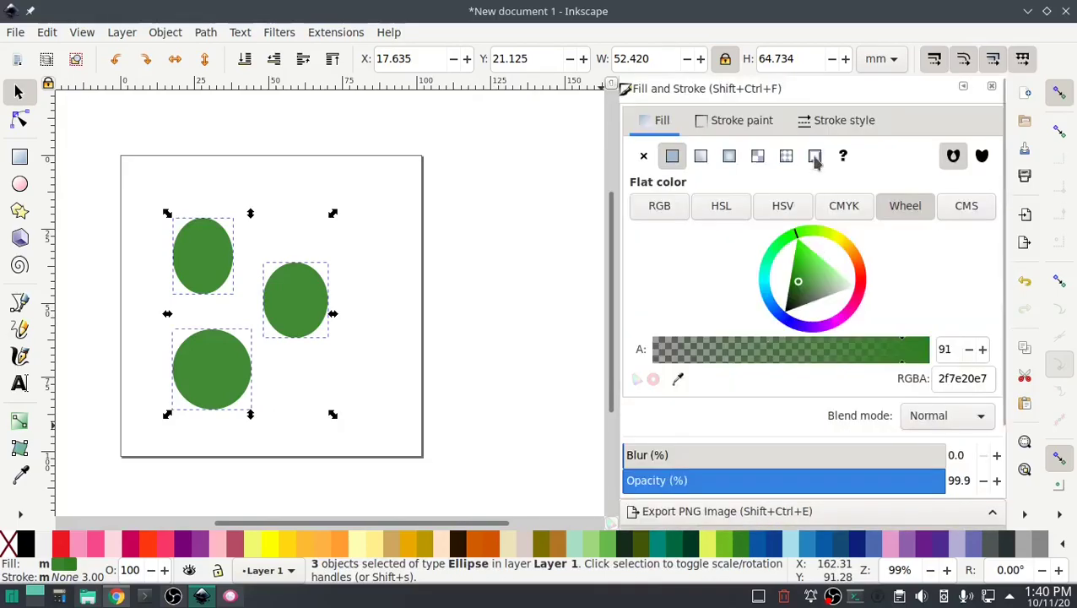
left_click(710, 123)
left_click(672, 155)
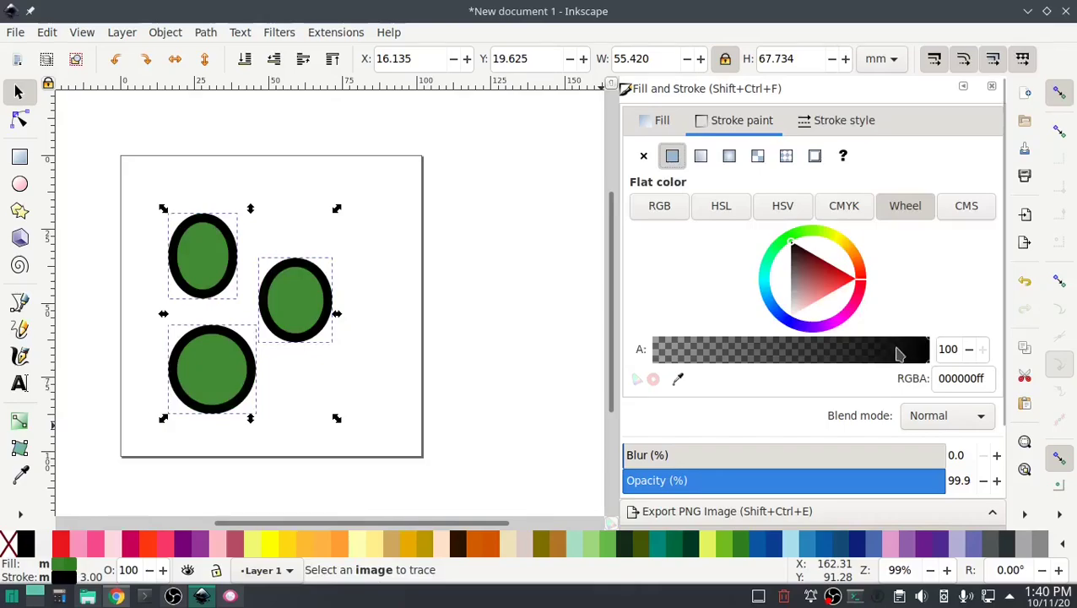
left_click(859, 124)
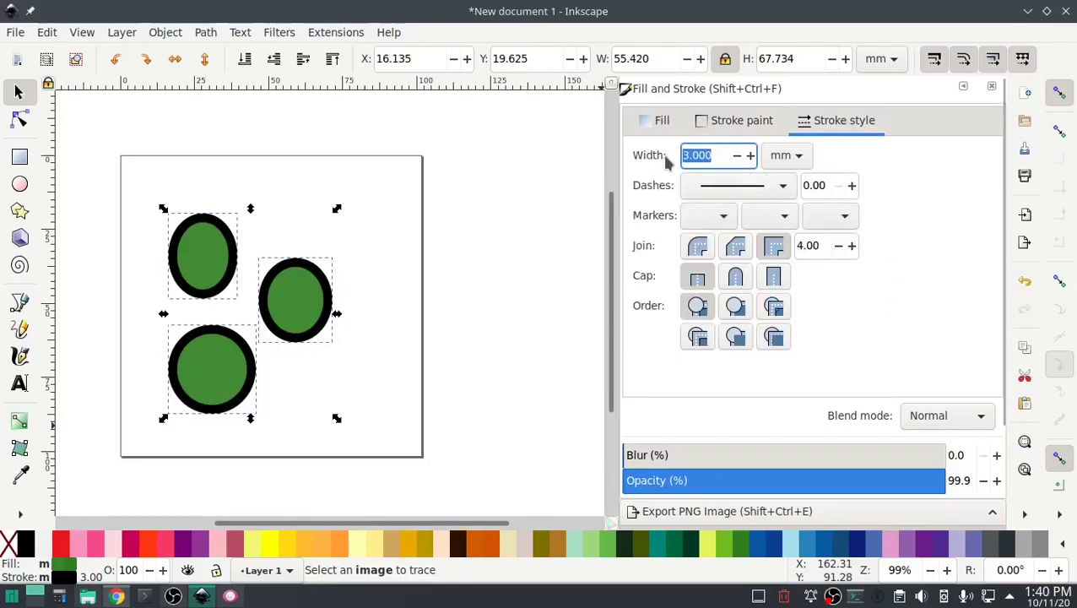
key("Return")
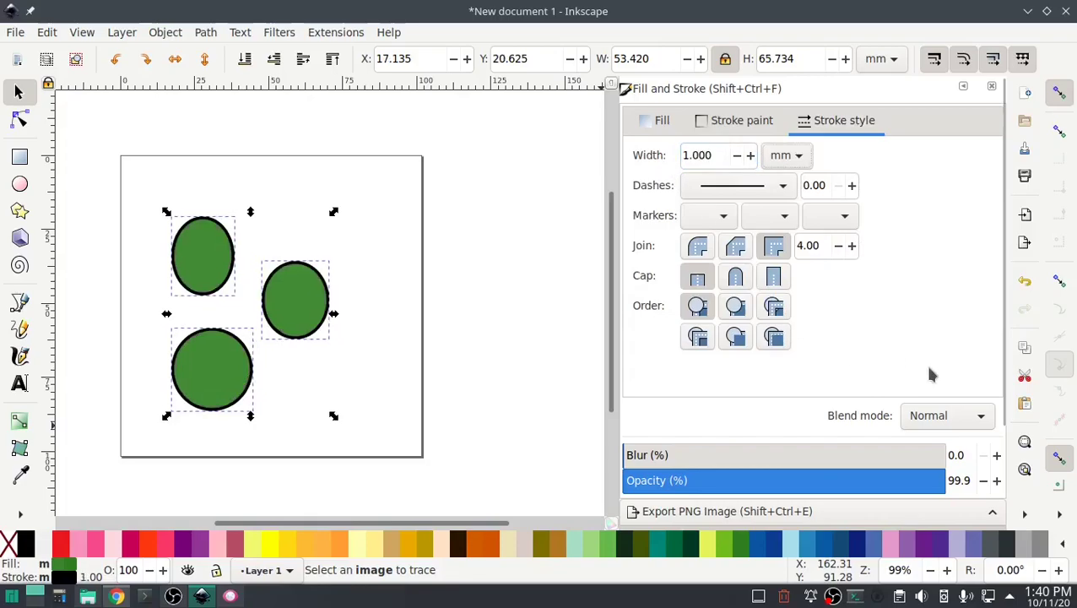
left_click(550, 210)
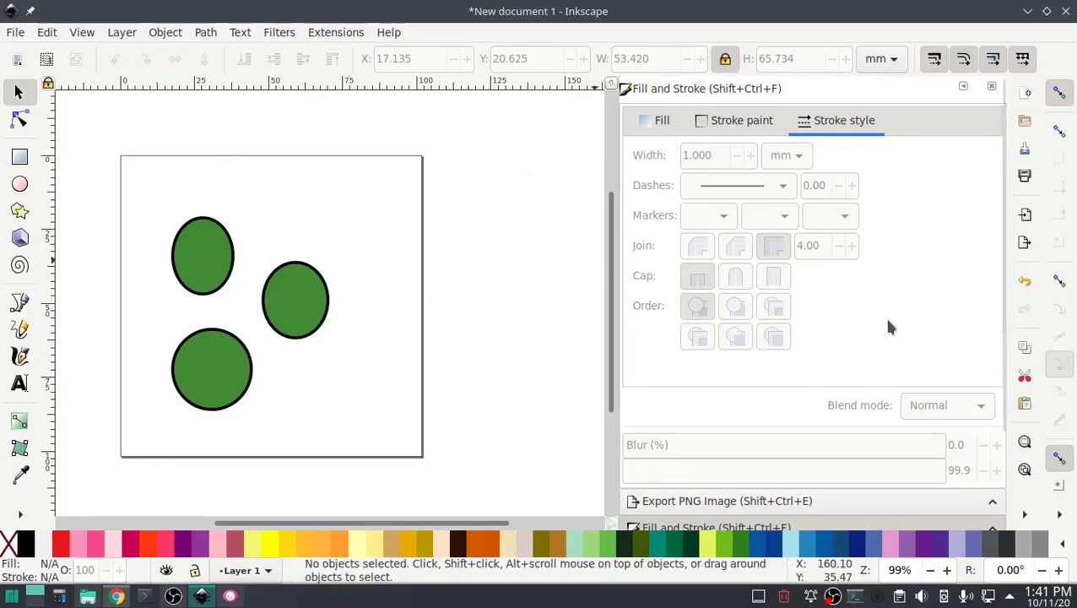
Step: Bring up the Objects panel showing path1656, path1658 and path1660 under Layer 1
scroll(884, 315, "down", 3)
left_click(694, 489)
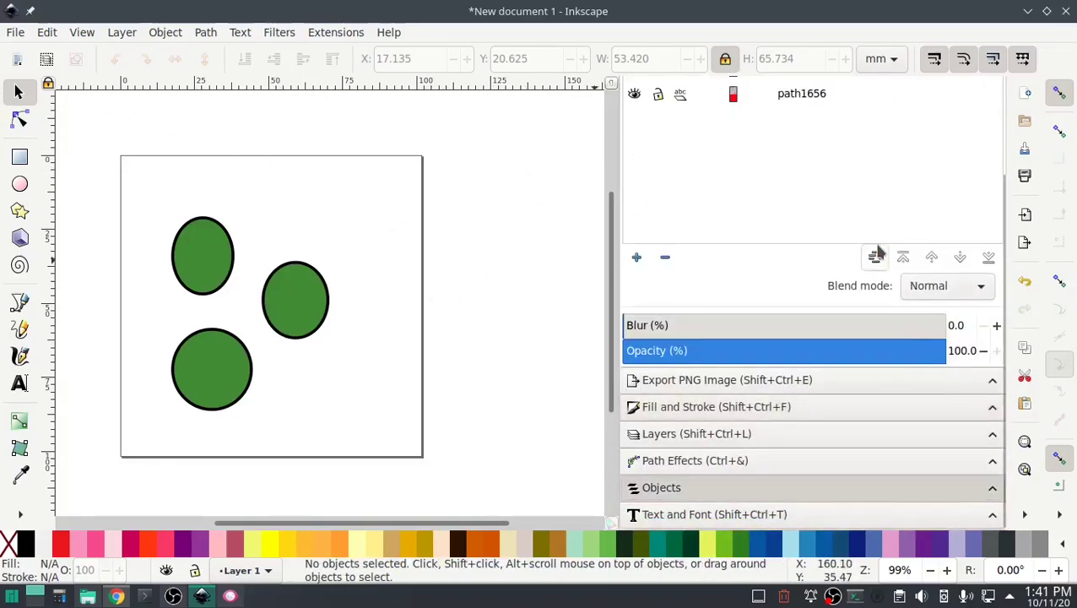
scroll(832, 267, "up", 3)
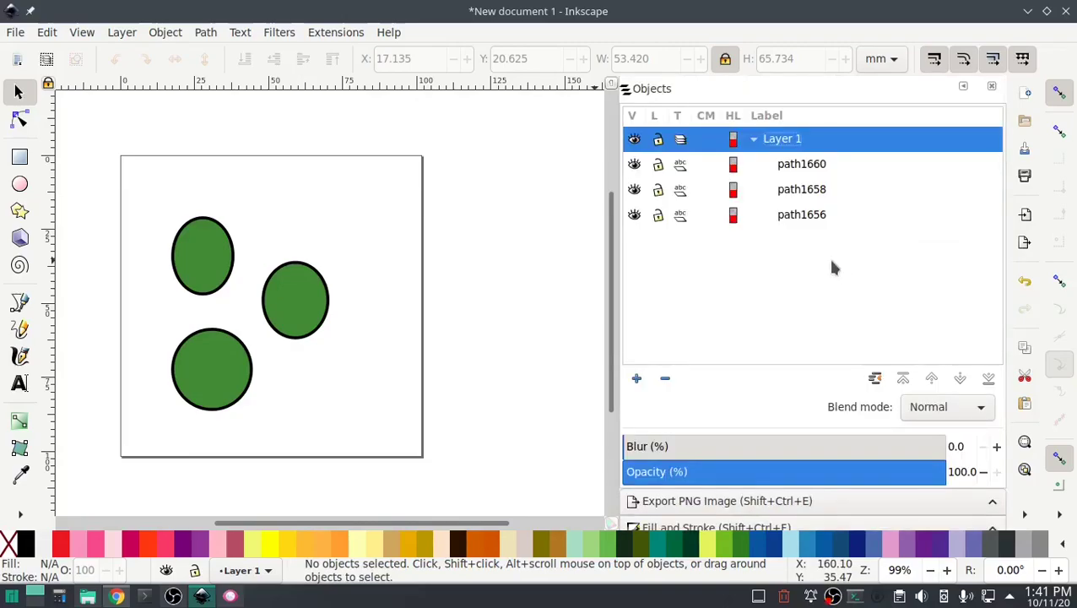
left_click(805, 217)
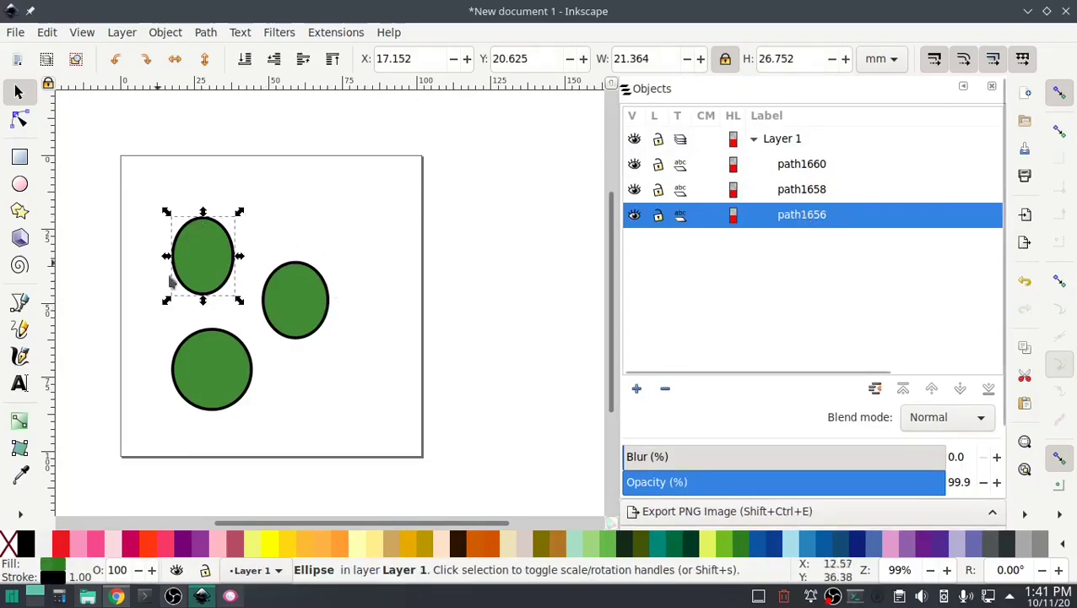
left_click(545, 241)
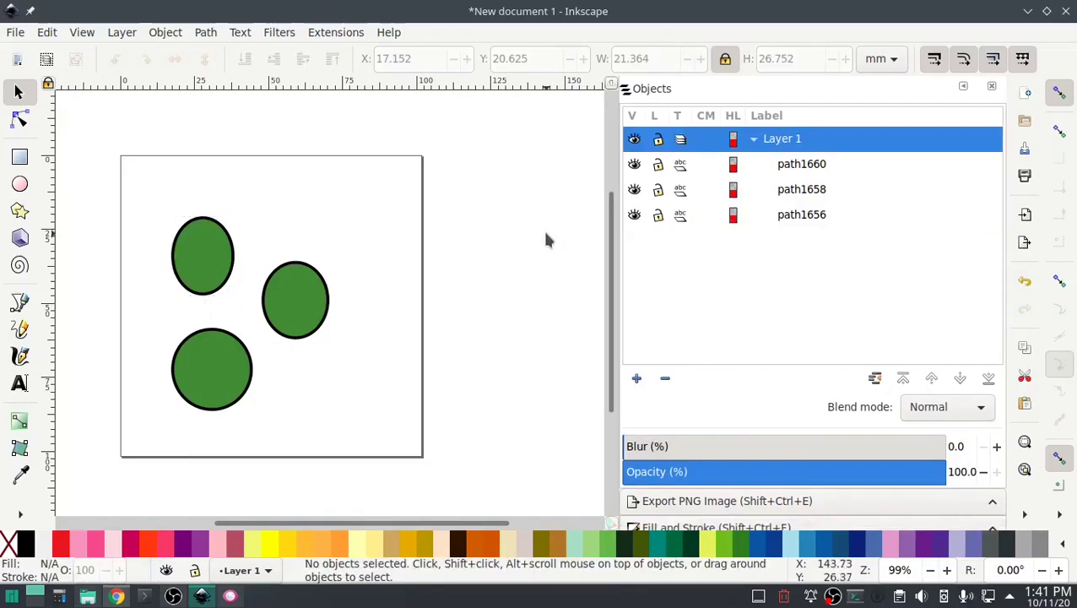
left_click(336, 32)
mouse_move(537, 230)
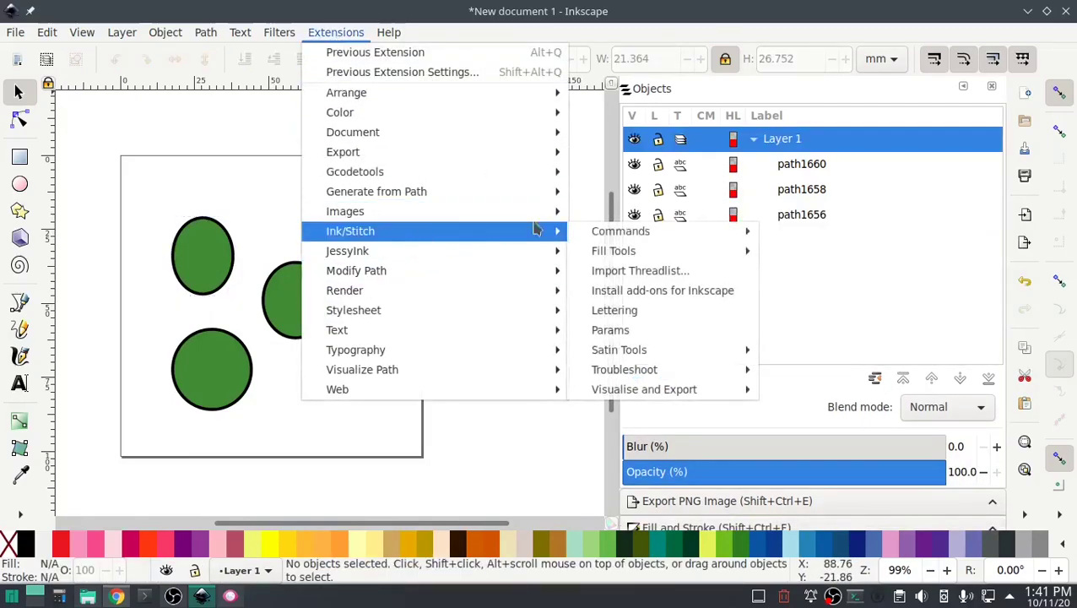
mouse_move(659, 369)
left_click(823, 409)
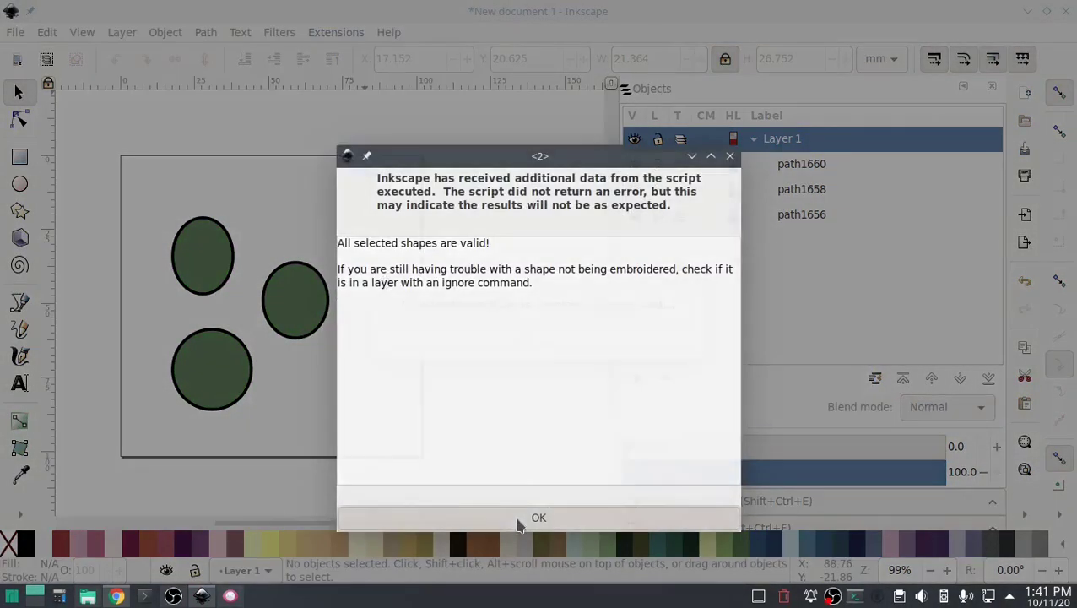
left_click(520, 519)
left_click(336, 32)
mouse_move(408, 233)
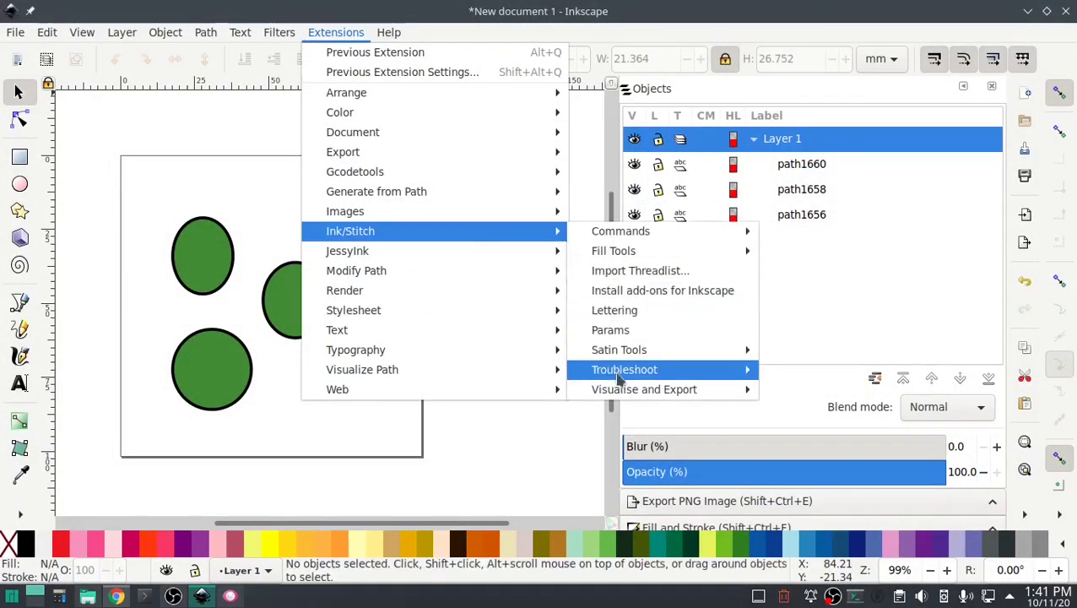
mouse_move(625, 390)
left_click(809, 436)
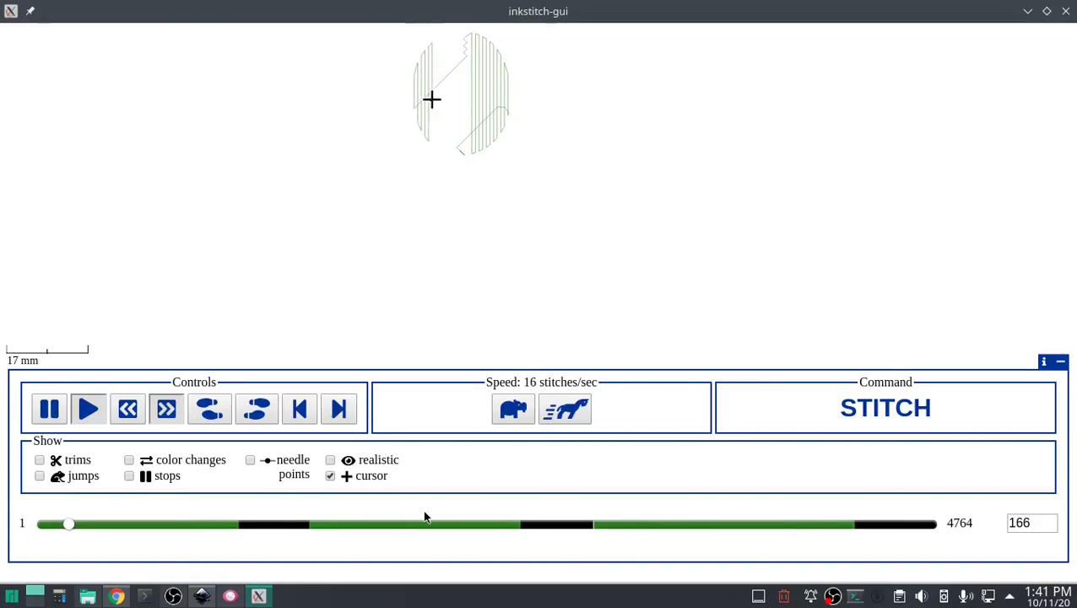
left_click(571, 411)
left_click(572, 411)
left_click(571, 411)
left_click(572, 411)
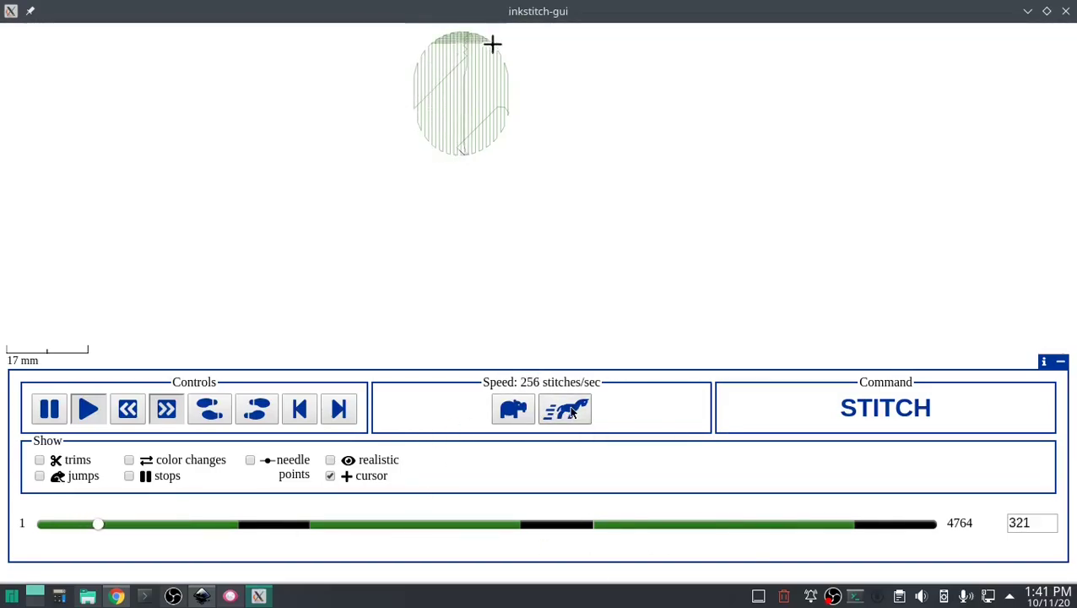
left_click(572, 411)
left_click(572, 411)
left_click(571, 411)
left_click(571, 412)
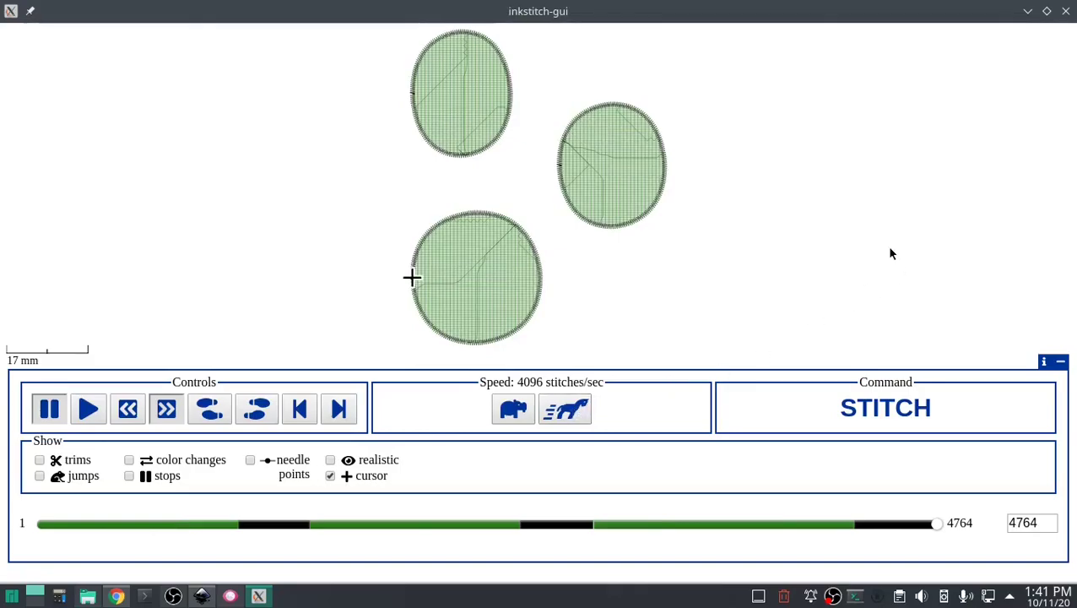
left_click(1066, 11)
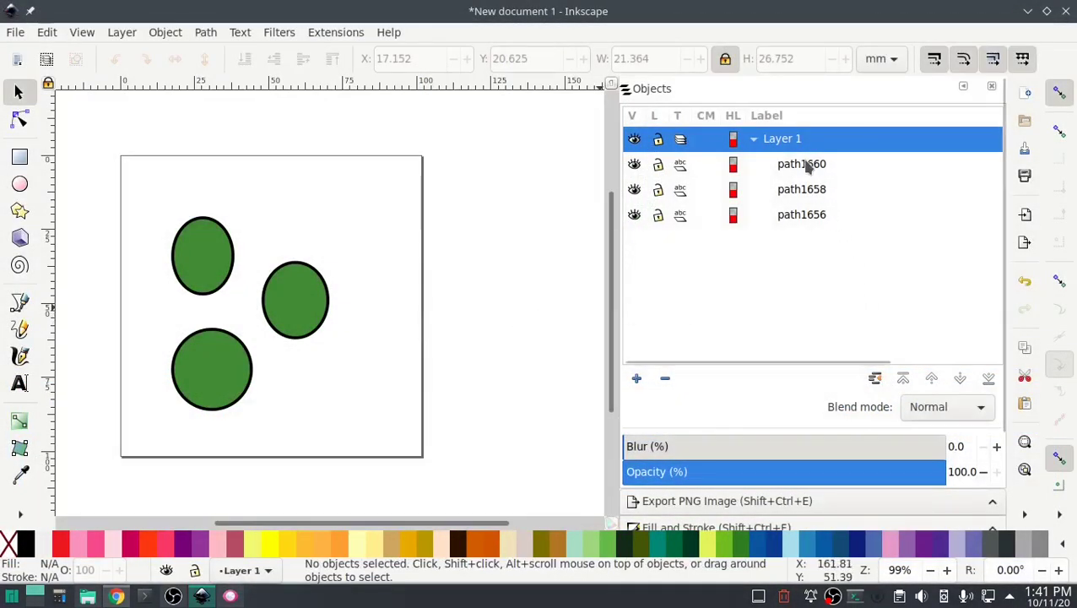
Step: Remove the black outlines from the three original ellipses
left_click(810, 166)
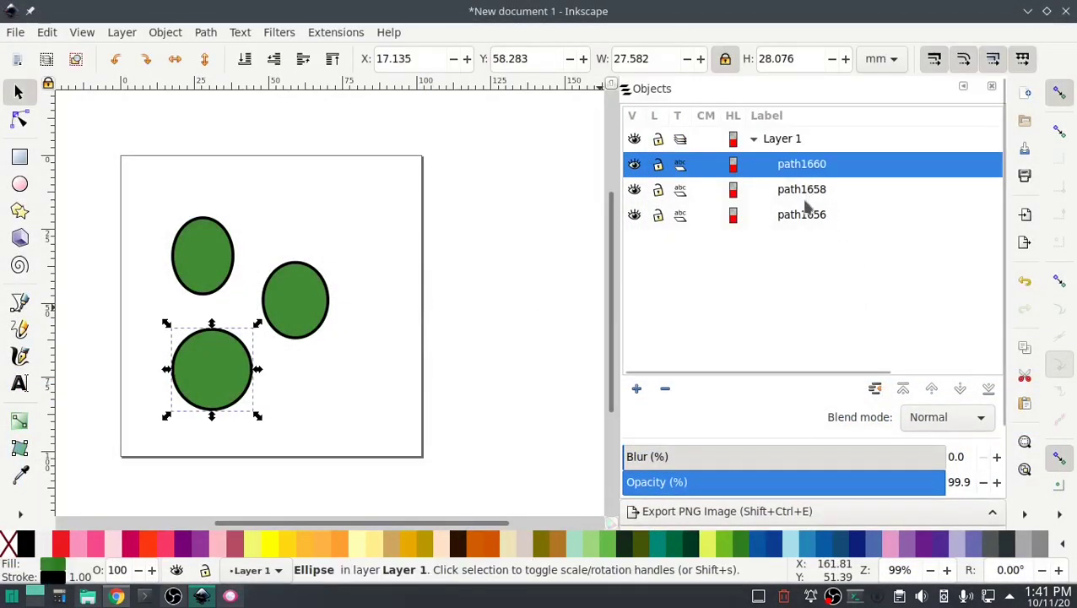
left_click(808, 221, "shift")
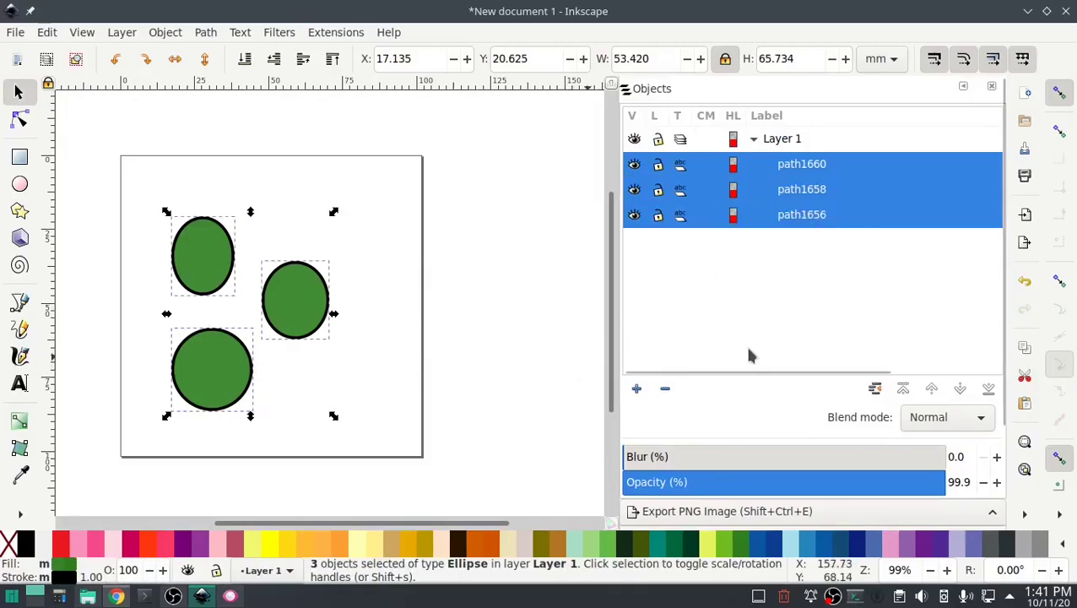
scroll(780, 313, "down", 3)
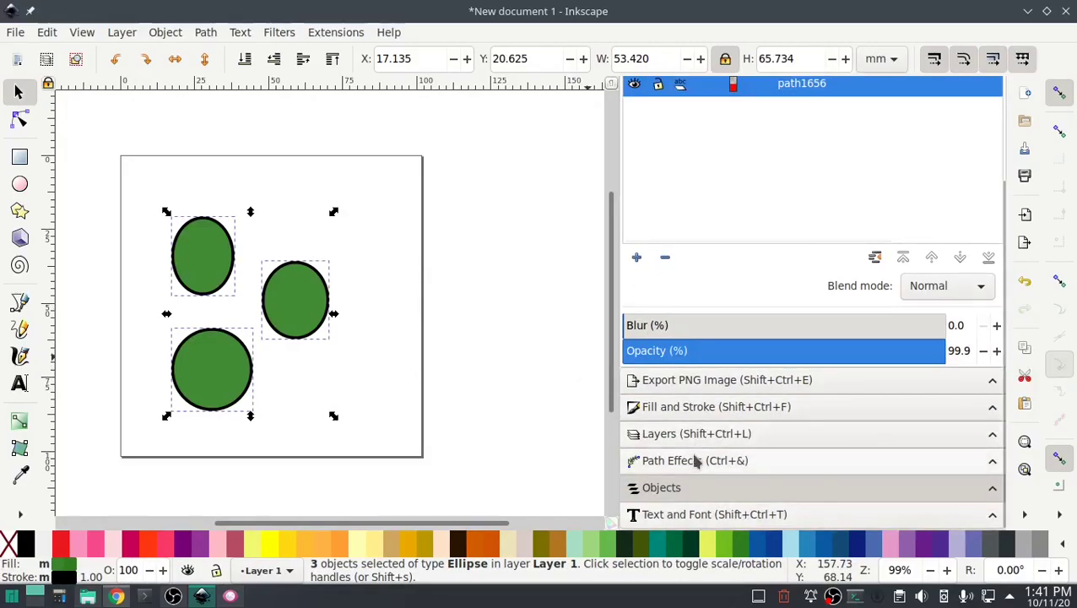
left_click(705, 407)
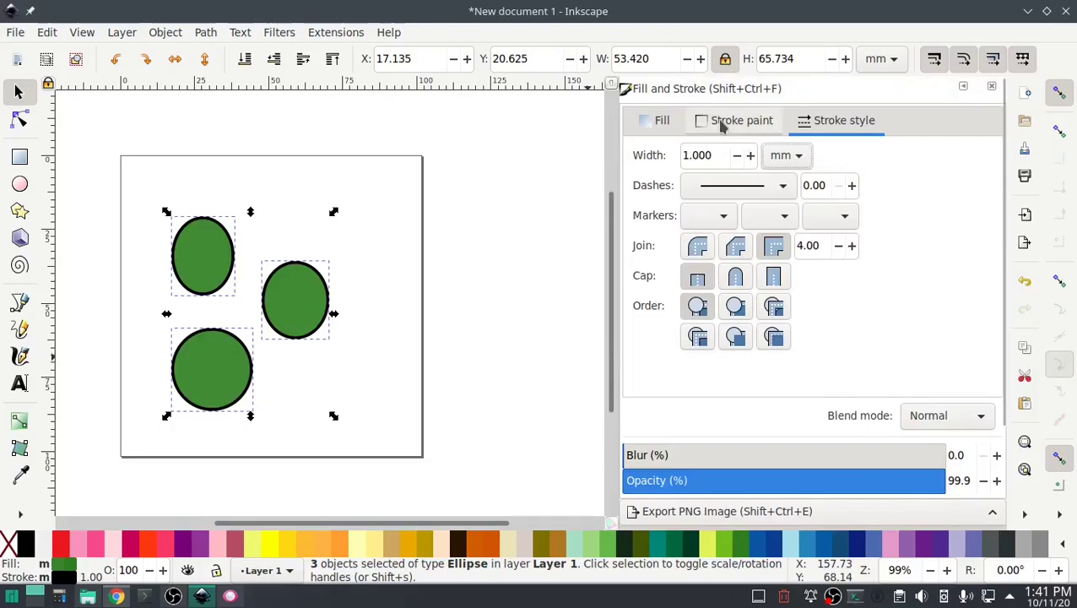
left_click(710, 120)
left_click(643, 156)
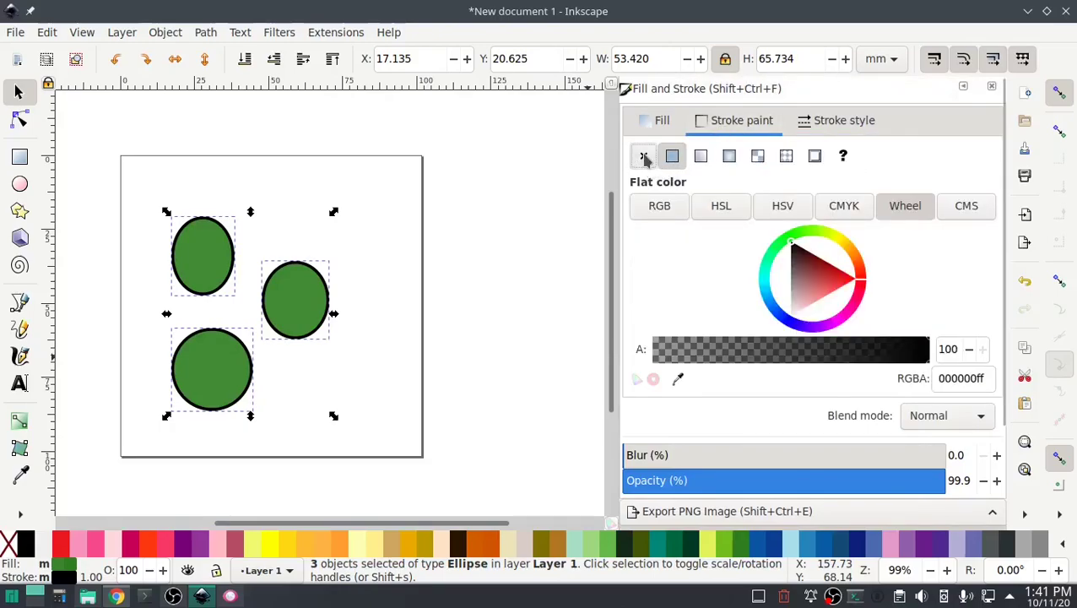
left_click(523, 295)
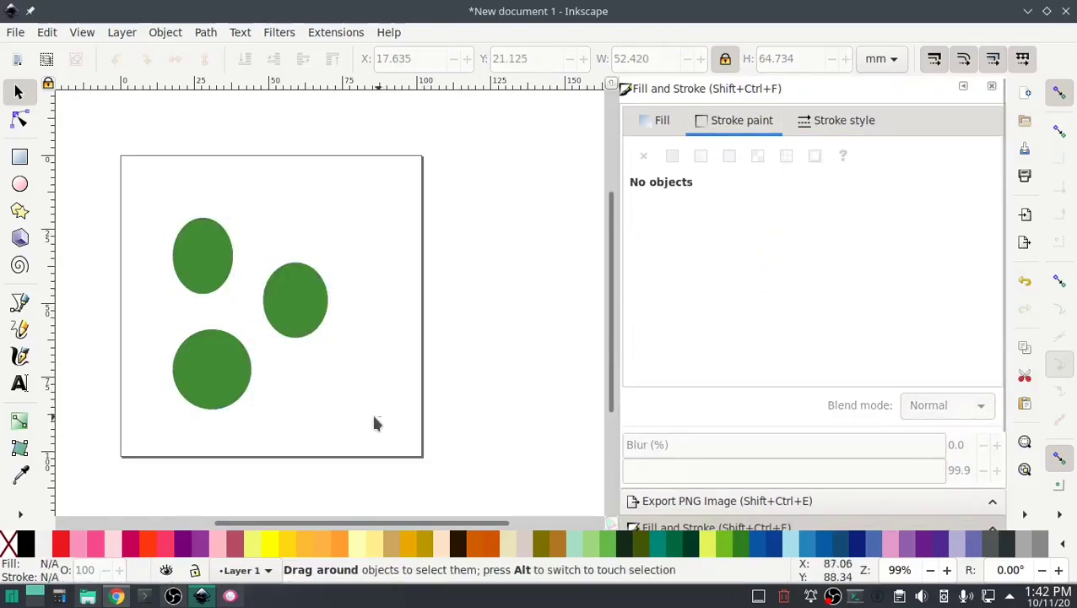
Step: Make the three ellipse copies unfilled with a flat black stroke
left_click_drag(377, 423, 142, 209)
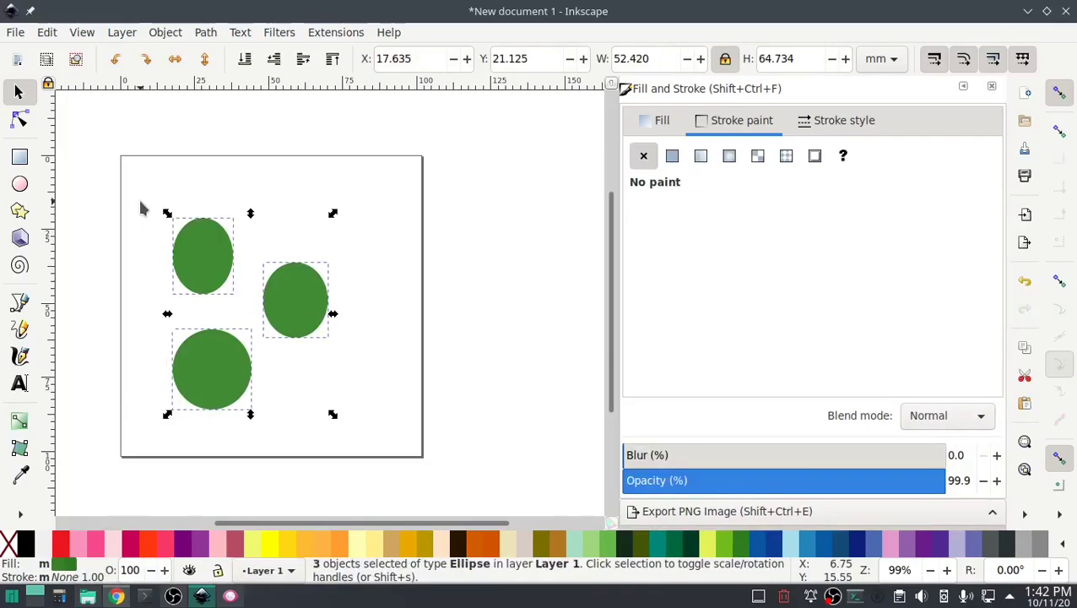
key("ctrl")
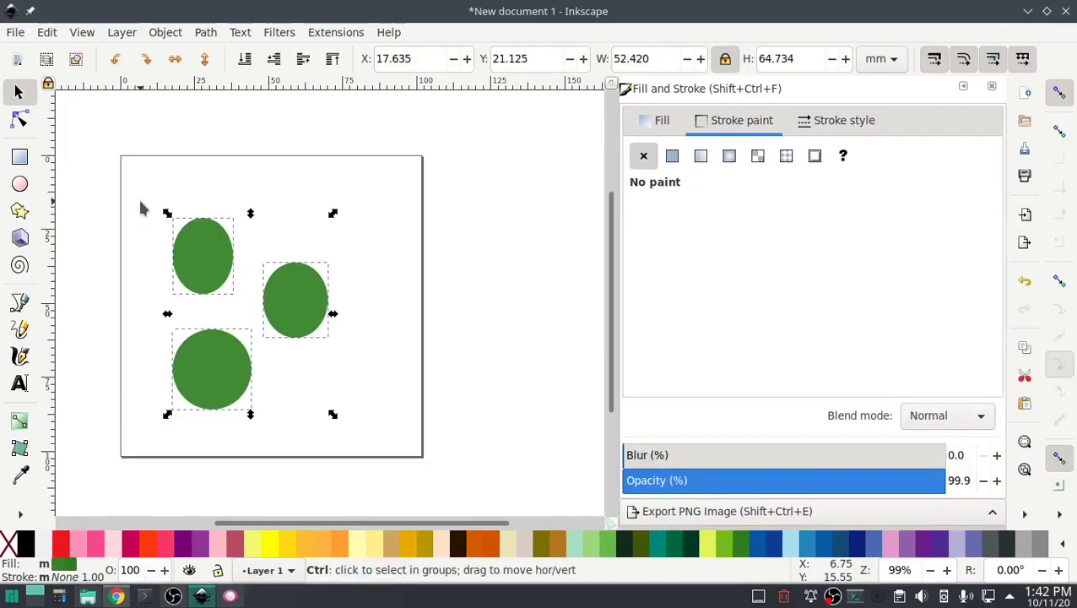
key("shift+alt+b")
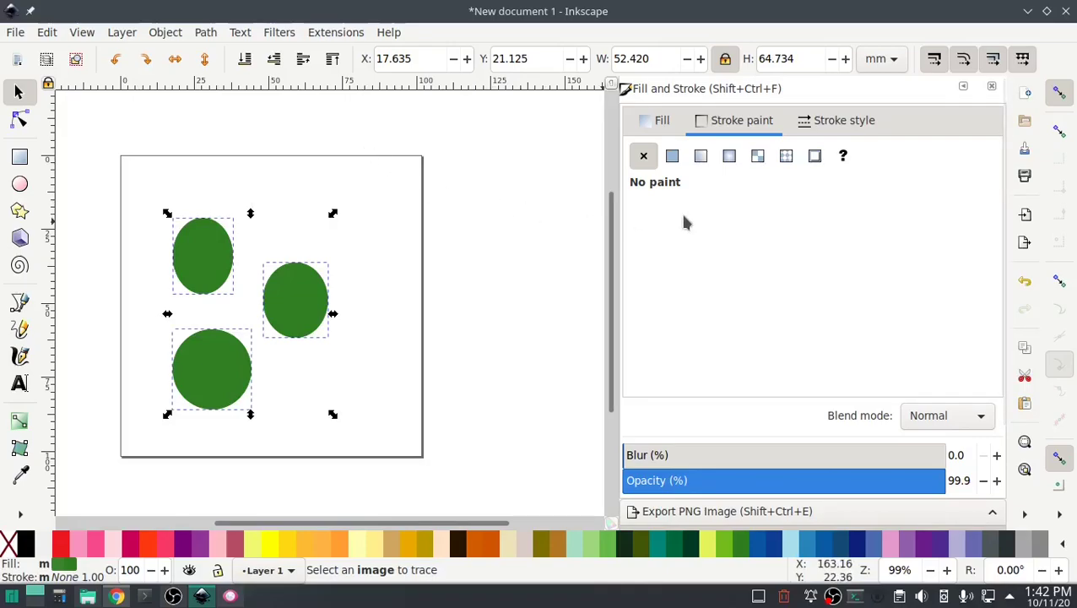
left_click(659, 120)
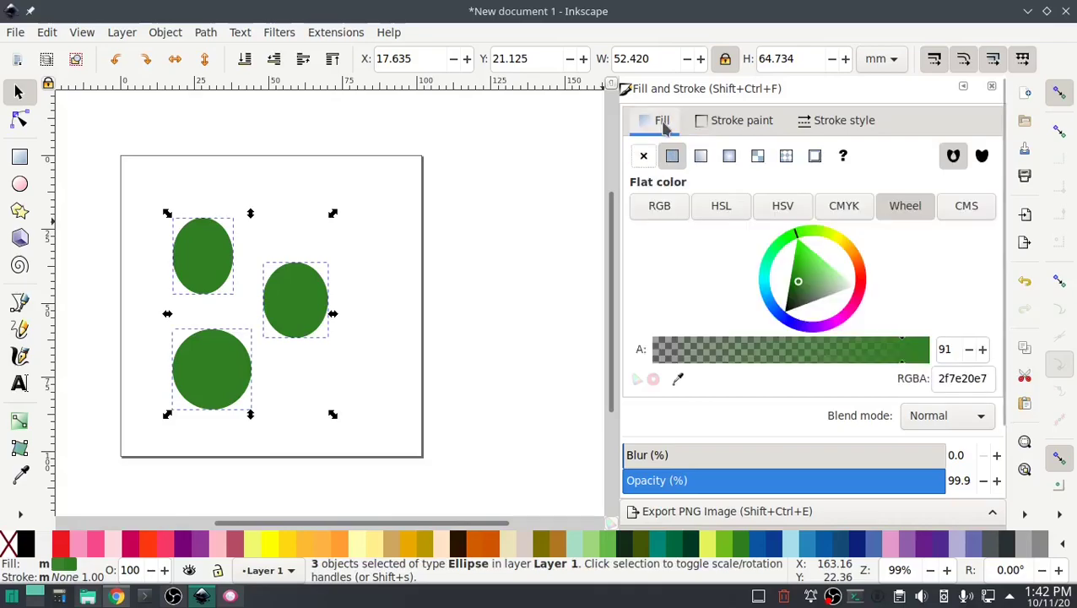
left_click(644, 157)
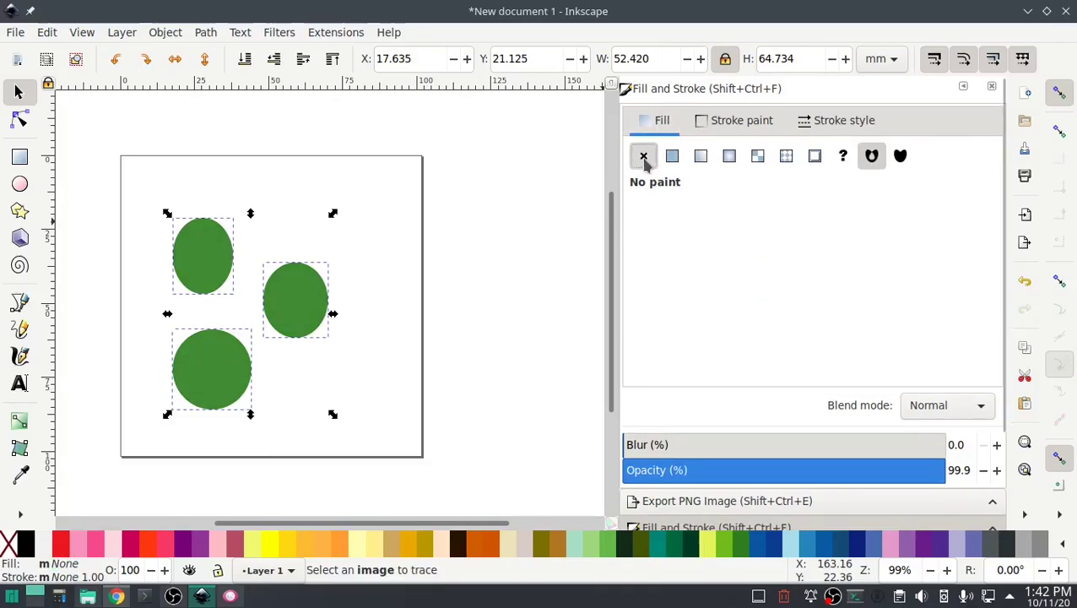
left_click(732, 127)
left_click(673, 157)
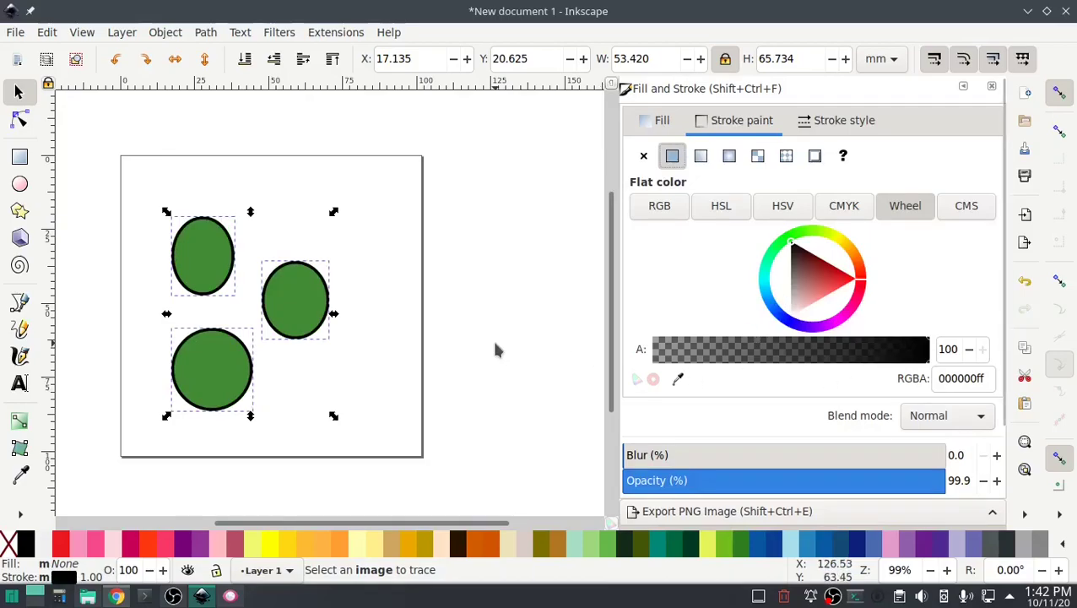
Step: Open the Objects panel and click through path1656–path1660 and ellipse1662–ellipse1666
scroll(765, 456, "down", 3)
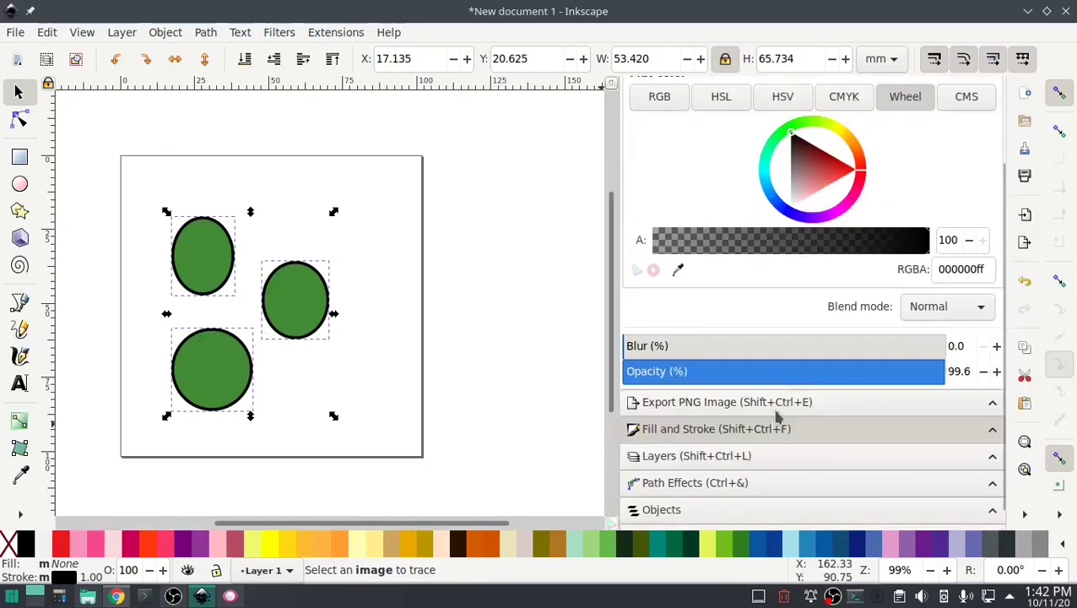
left_click(683, 511)
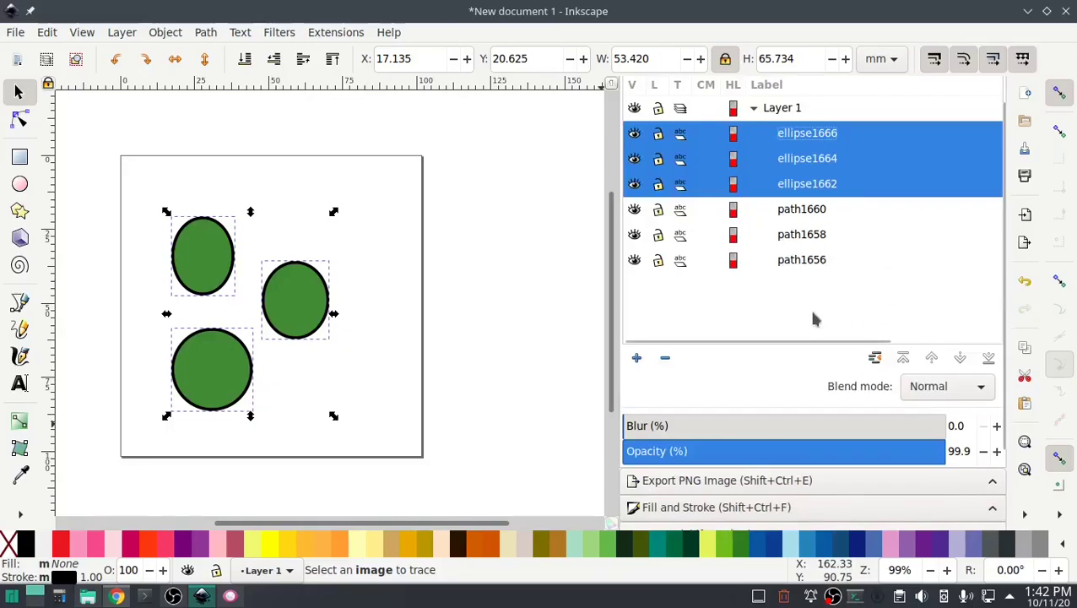
left_click(786, 259)
left_click(788, 234)
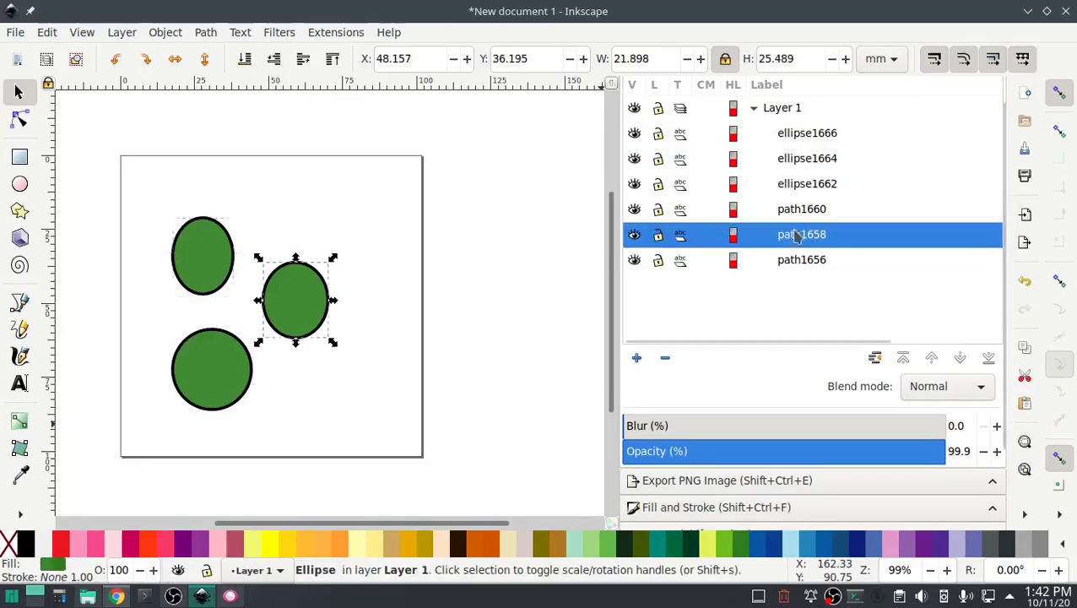
left_click(797, 210)
left_click(797, 184)
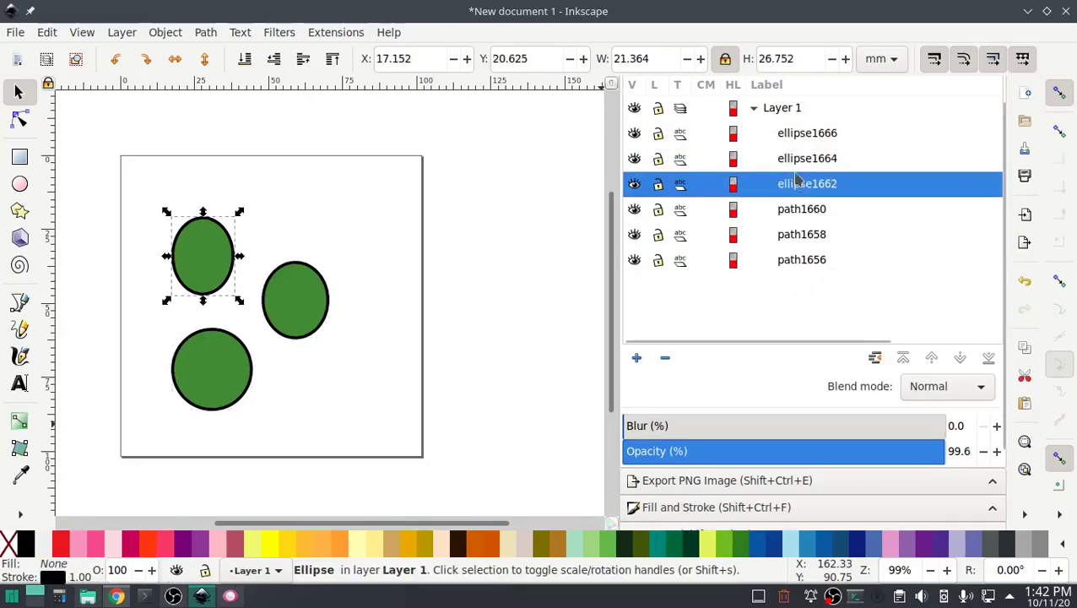
left_click(797, 164)
left_click(797, 135)
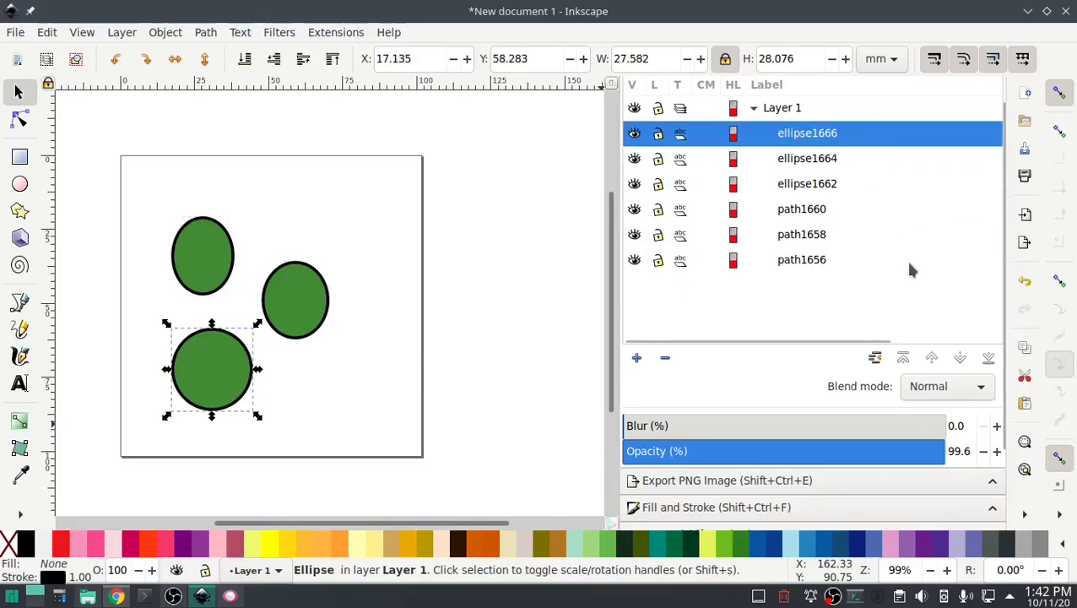
left_click(638, 295)
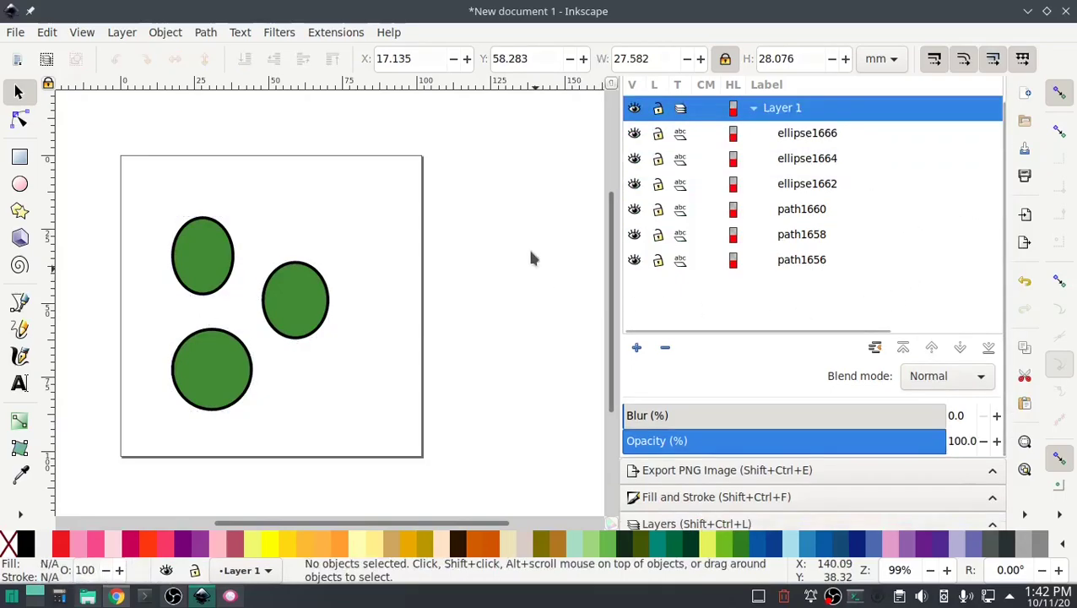
Step: Run Ink/Stitch Troubleshoot Objects and dismiss the all-shapes-valid report
left_click(336, 32)
mouse_move(371, 231)
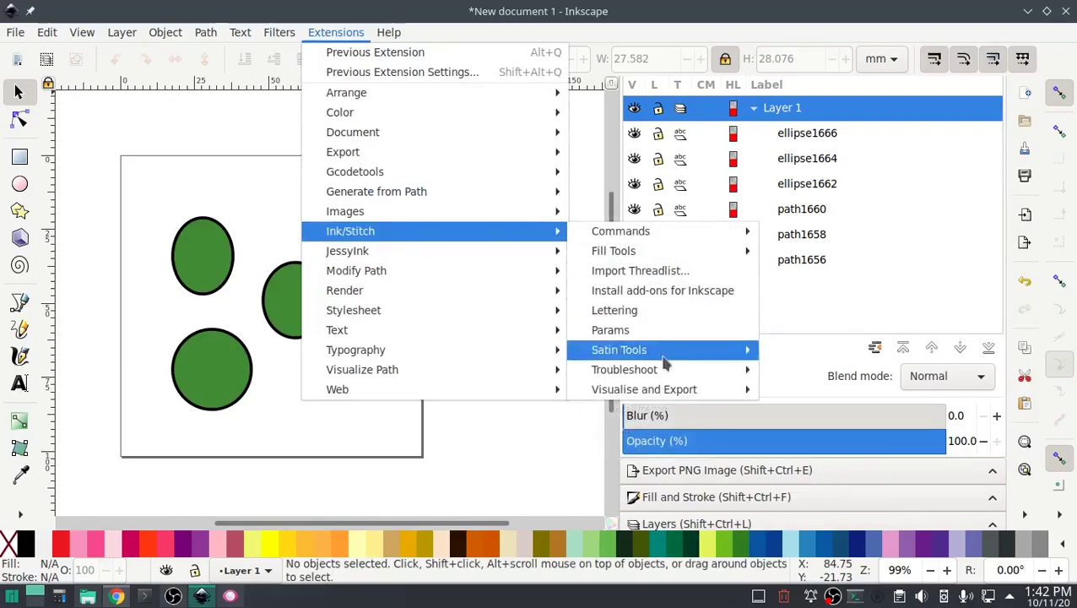
mouse_move(665, 371)
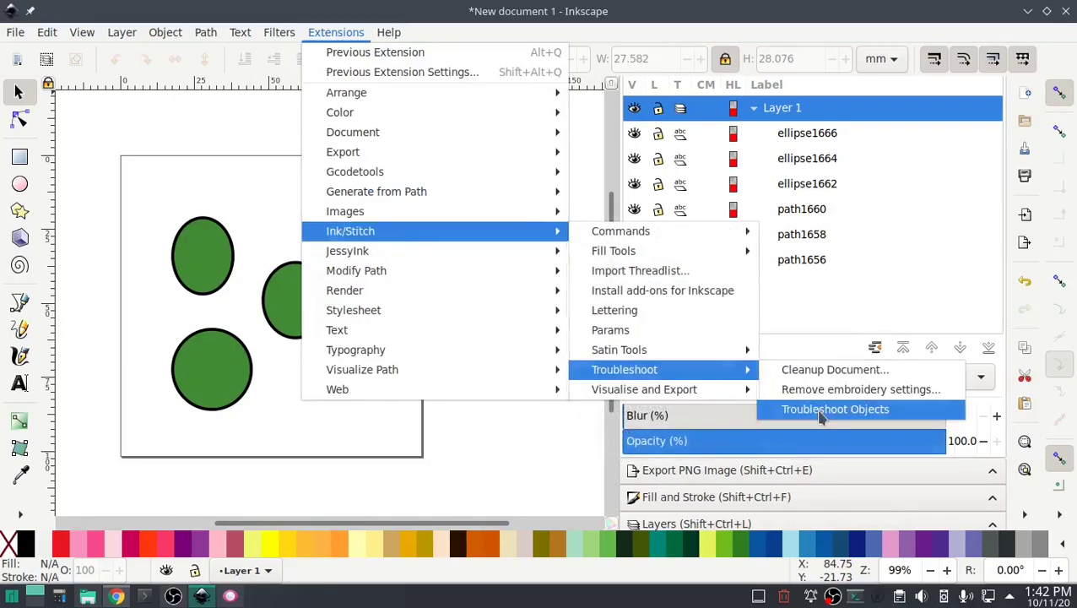
left_click(823, 409)
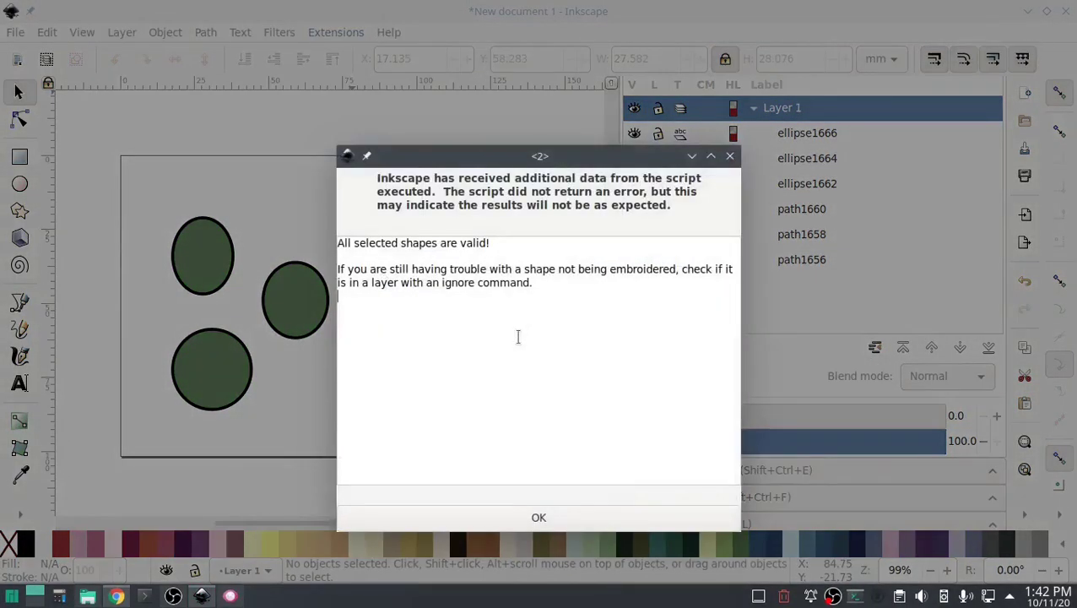
left_click(537, 517)
Step: Play the Ink/Stitch stitch simulation at 256 stitches per second, then close the simulator
left_click(334, 33)
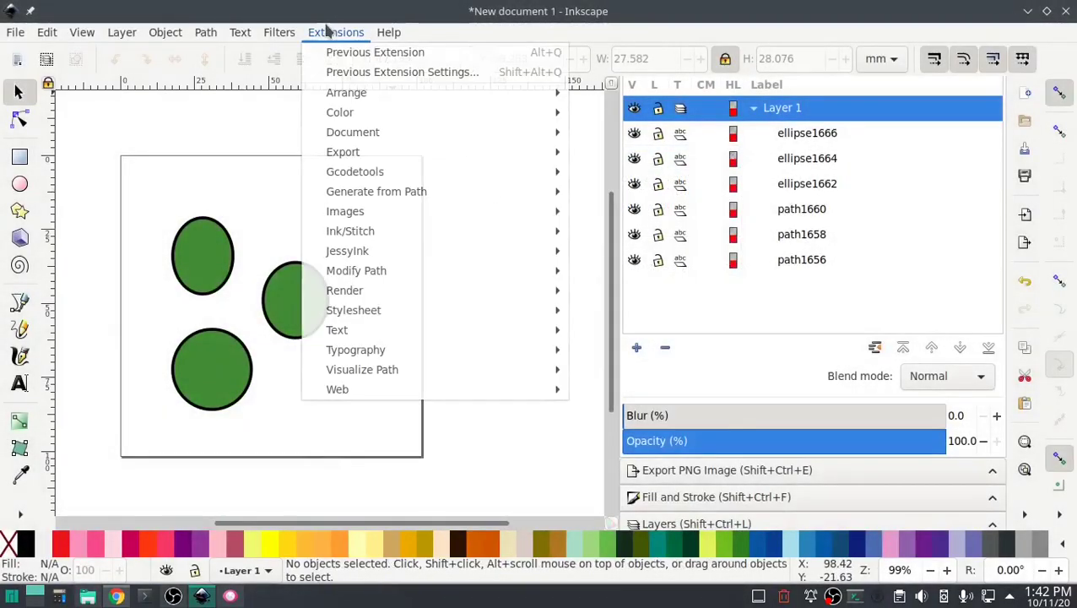
mouse_move(562, 242)
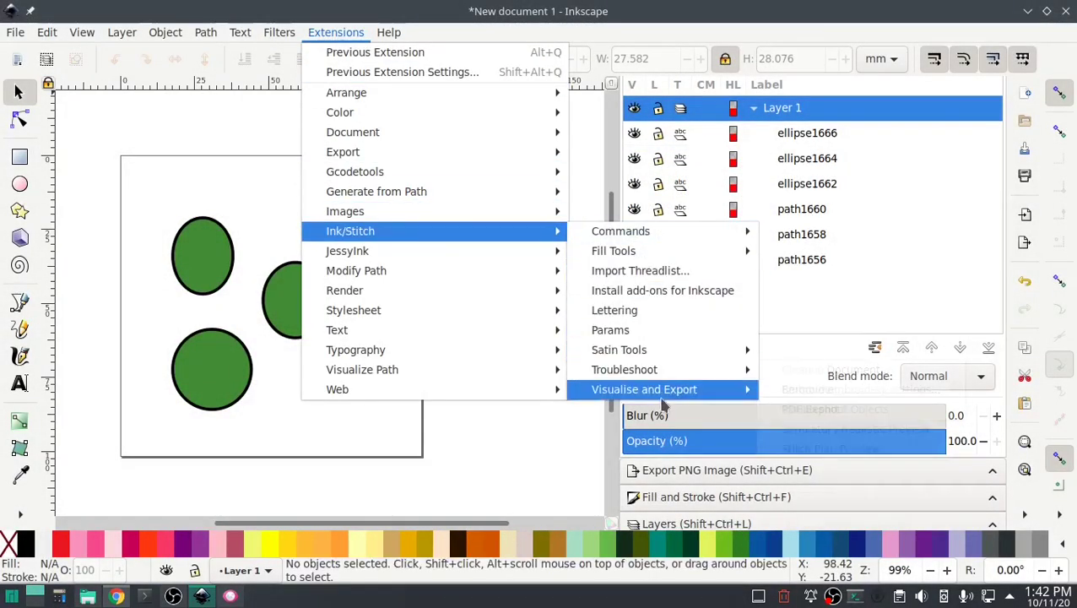
mouse_move(667, 390)
left_click(819, 429)
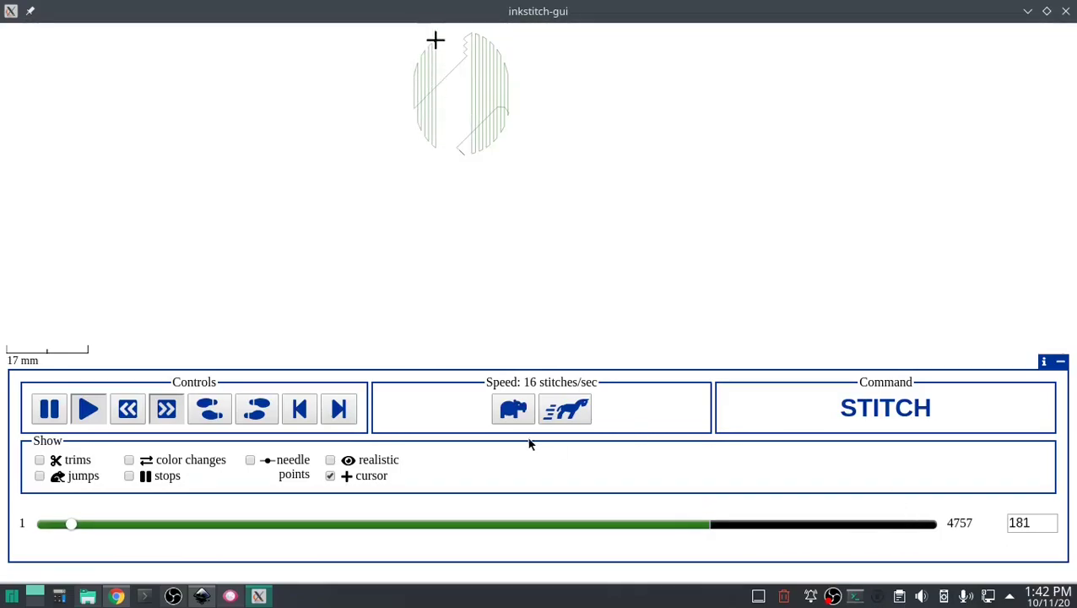
left_click(564, 411)
left_click(564, 410)
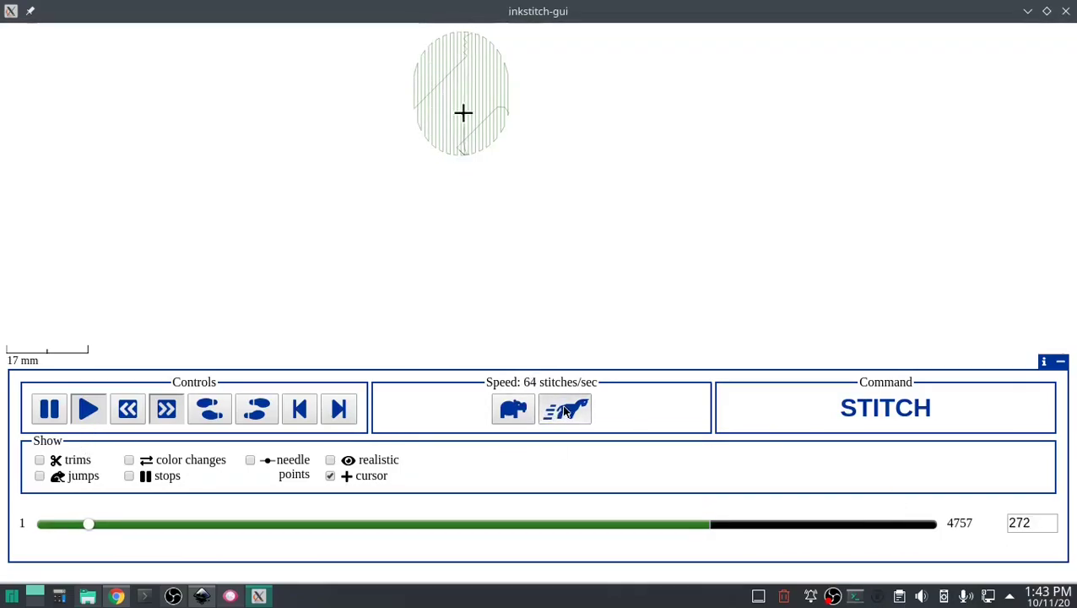
left_click(565, 411)
left_click(566, 410)
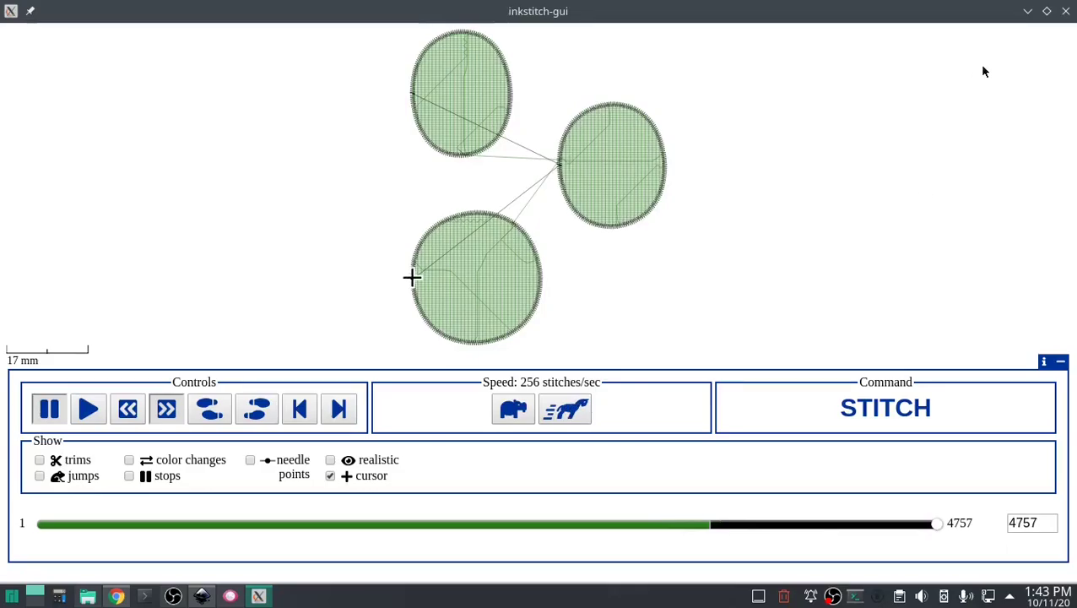
left_click(1066, 11)
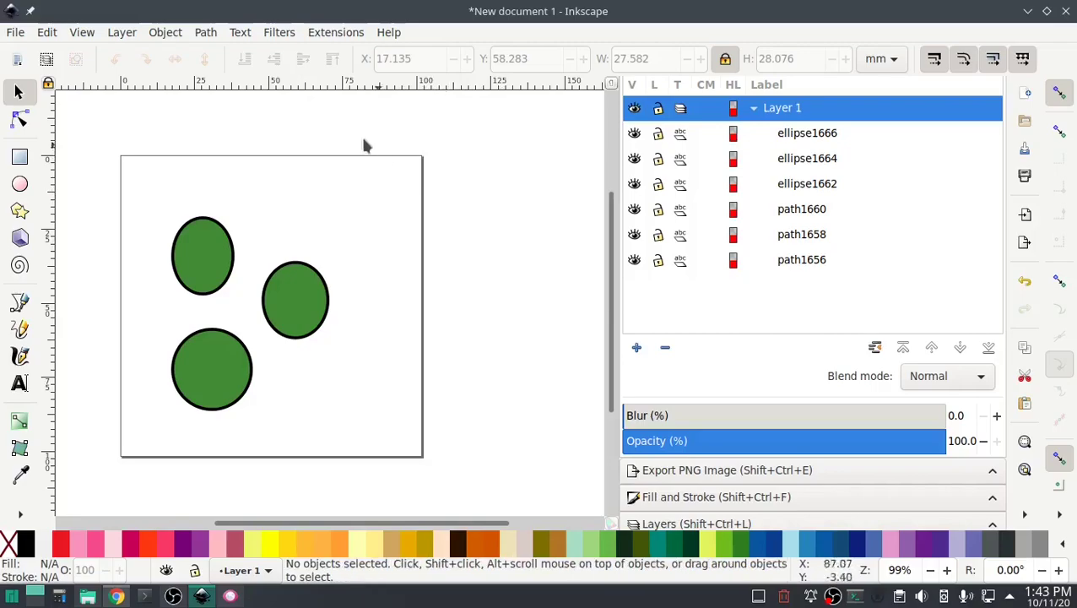
Step: Rubber-band select all six ellipses on the canvas and delete them
left_click_drag(344, 132, 456, 229)
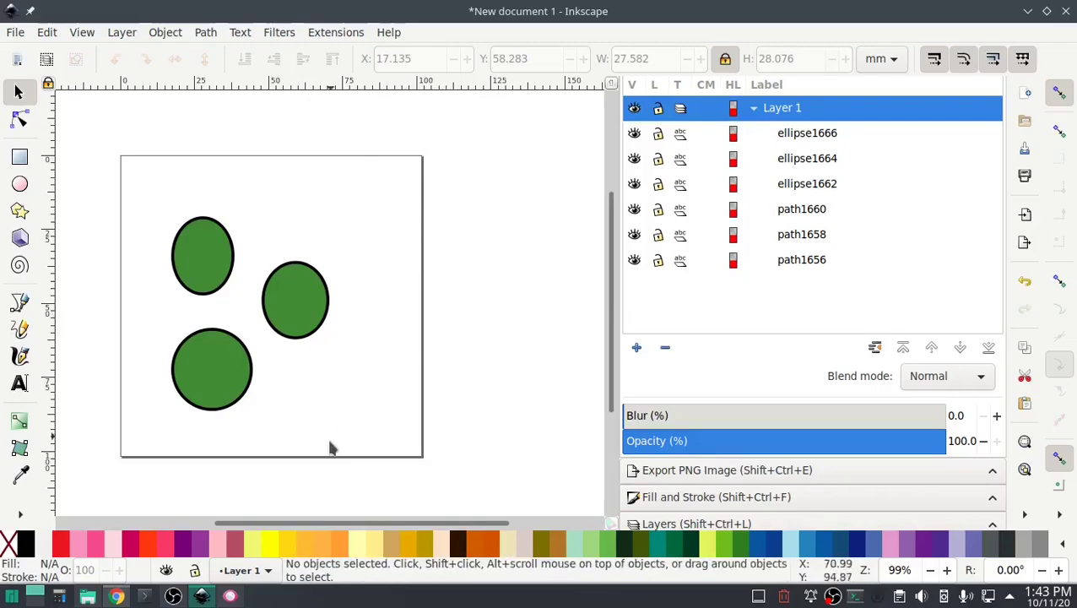
left_click_drag(392, 434, 121, 193)
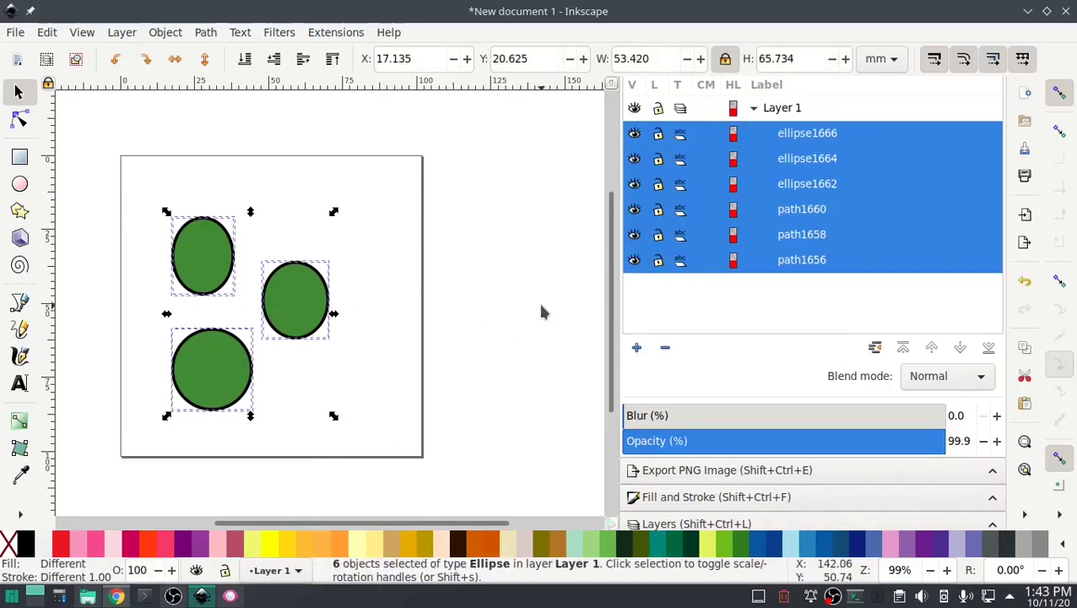
key("Delete")
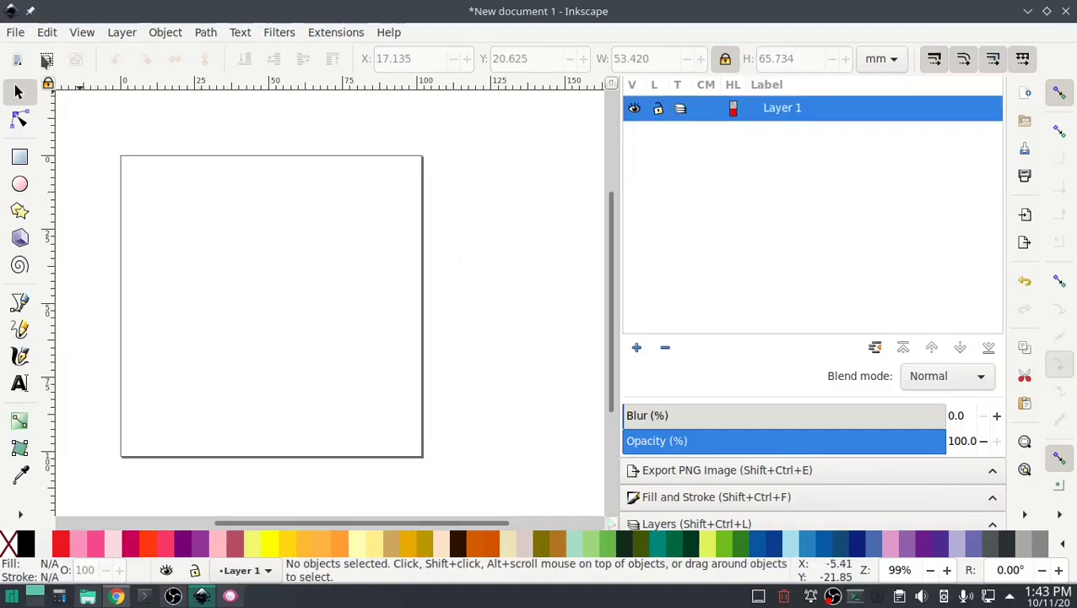